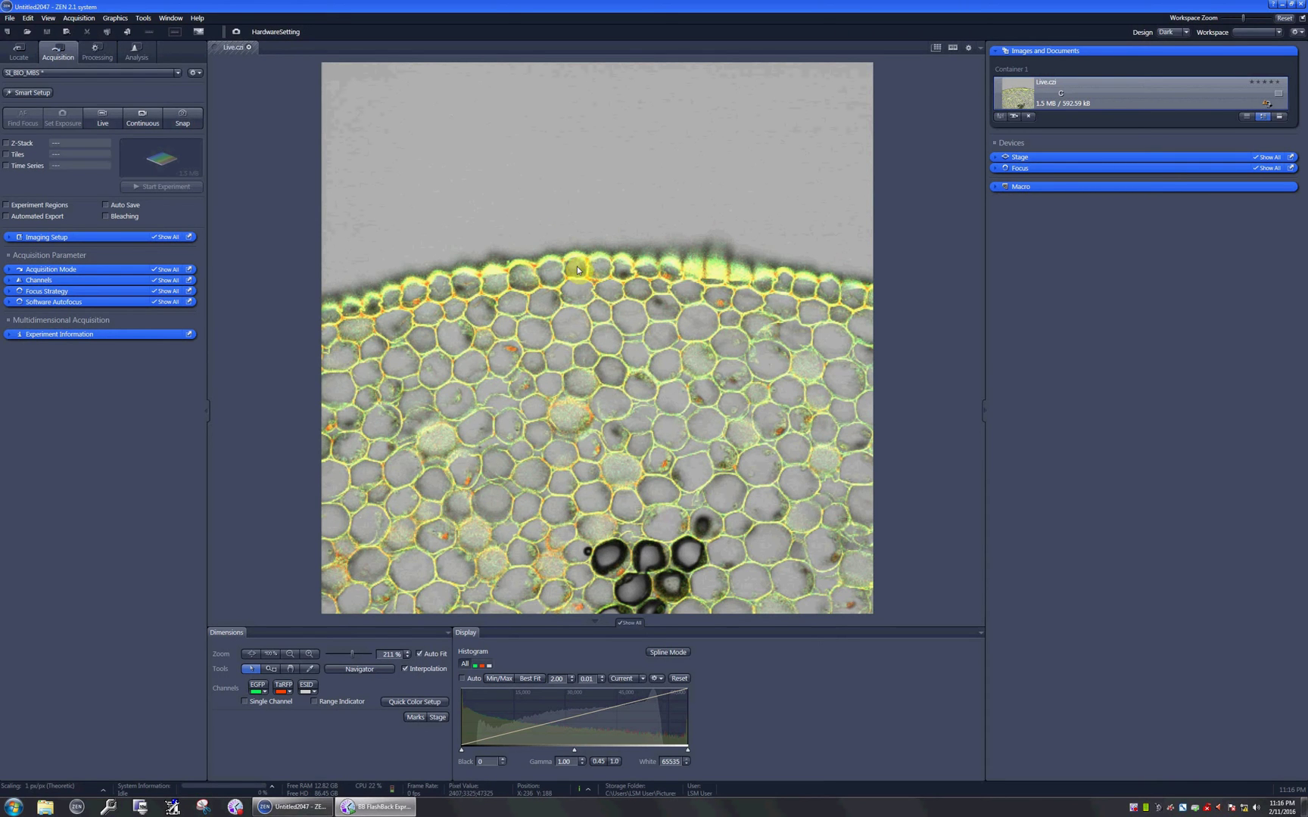
Enable tiled acquisition and detach the Tiles settings into a floating window
{"action": "left_click", "coordinate": [8, 155]}
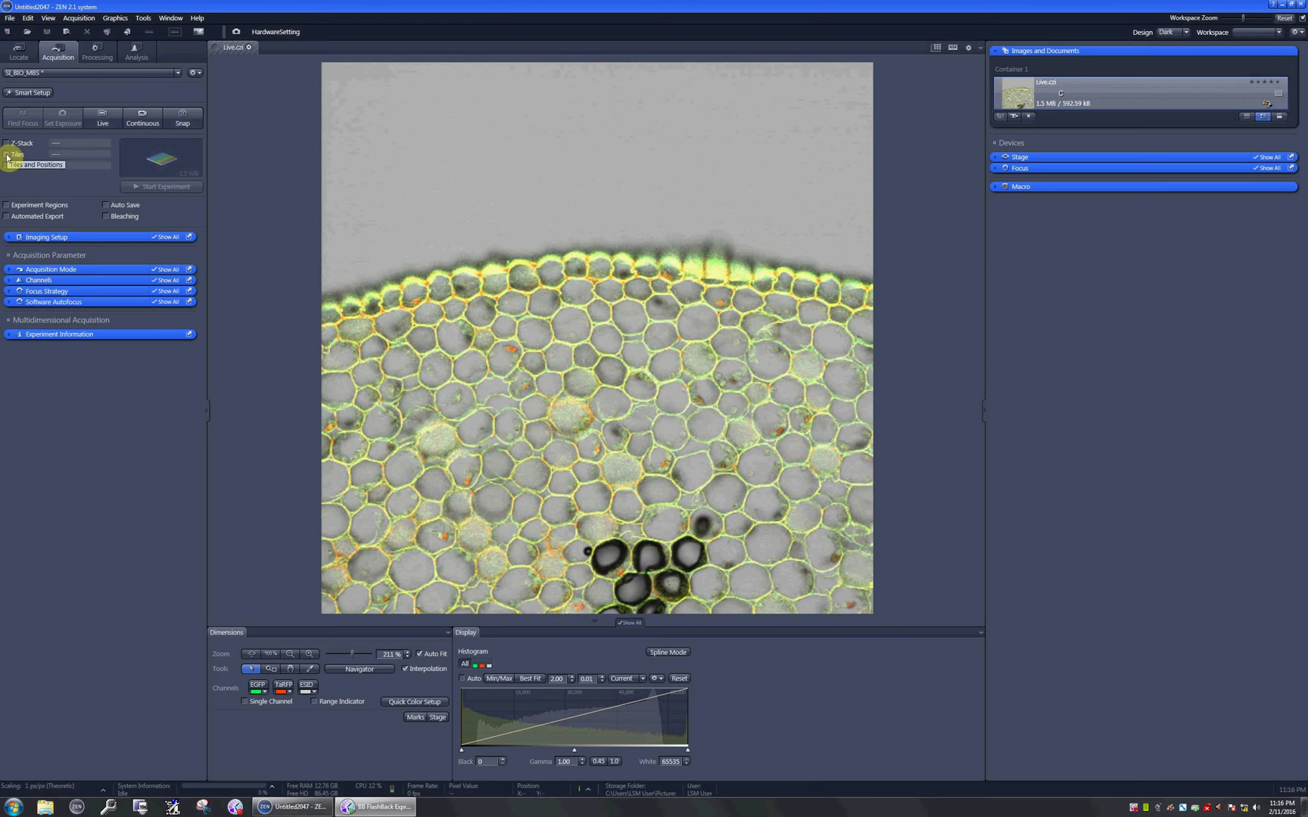
{"action": "left_click", "coordinate": [9, 334]}
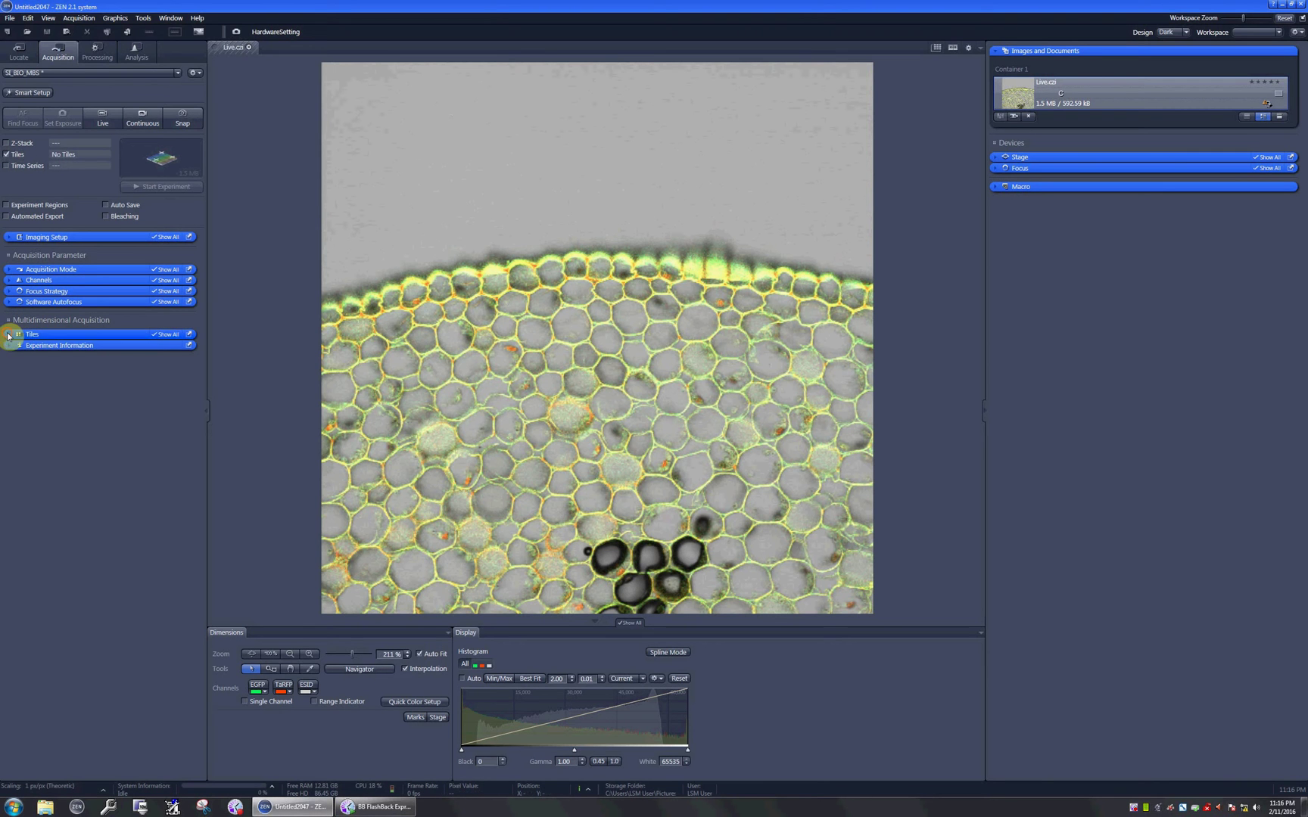
{"action": "left_click_drag", "start_coordinate": [31, 333], "coordinate": [264, 169]}
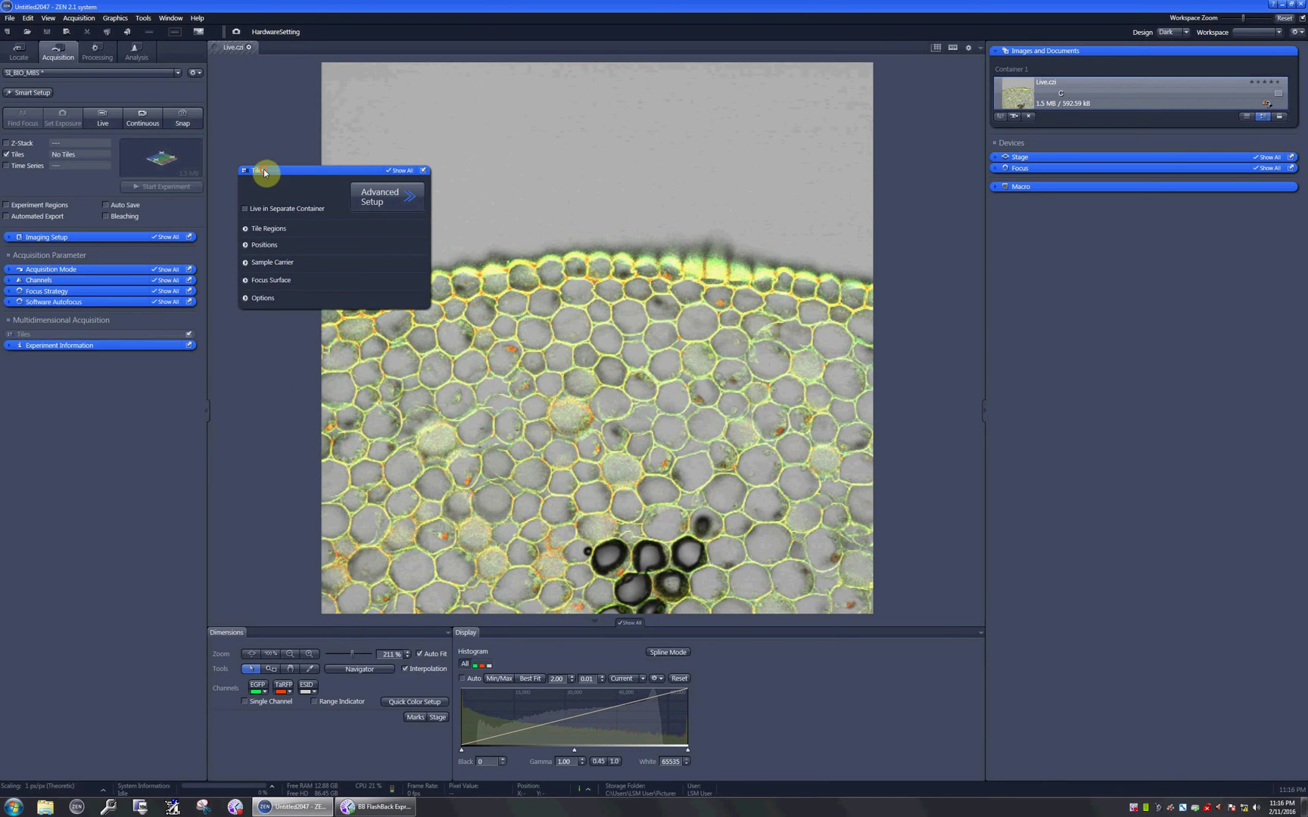
In the tile Options, keep the 'Sort by Y, then X' travel order
{"action": "left_click", "coordinate": [245, 299]}
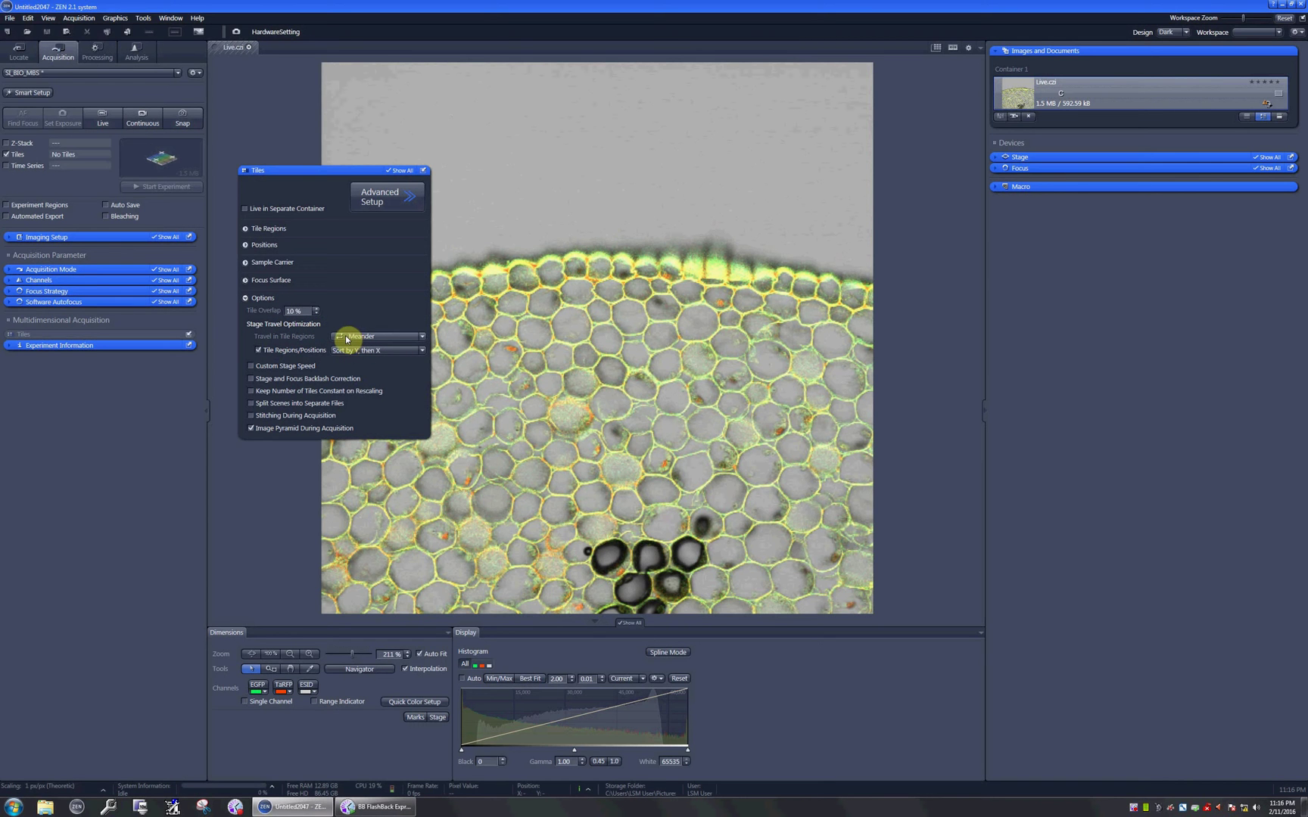
{"action": "left_click", "coordinate": [390, 350]}
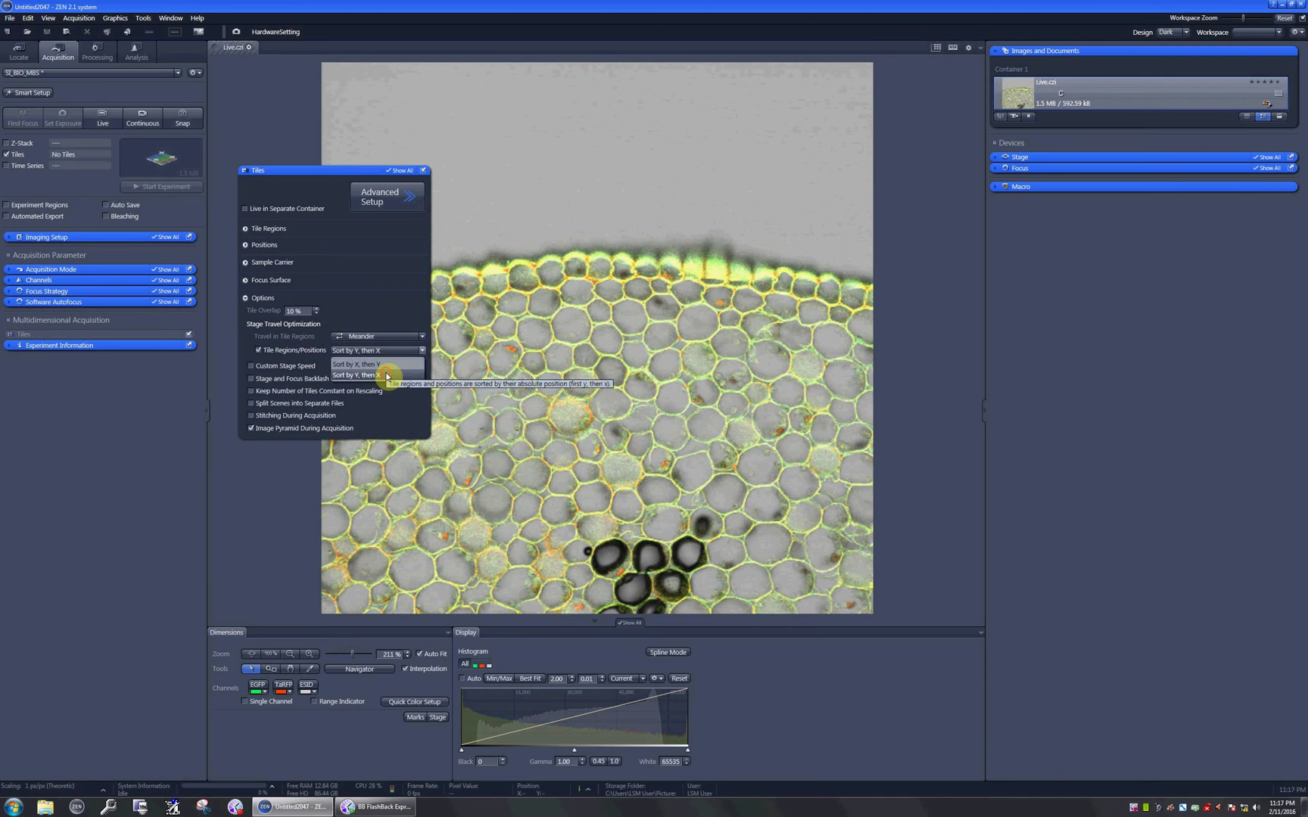
{"action": "left_click", "coordinate": [380, 375]}
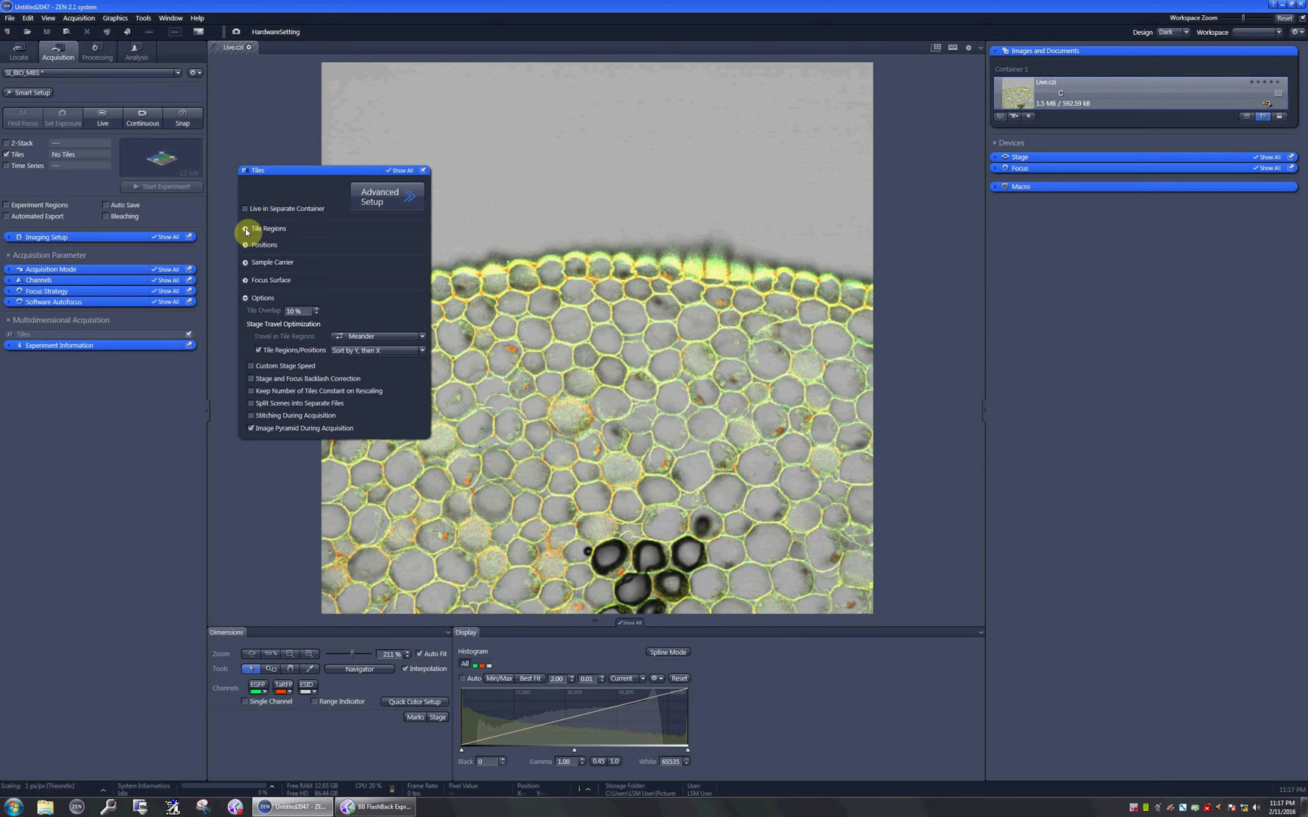
Collapse tile Options, show the Tile Regions settings, and start a Live preview of the stem edge
{"action": "left_click", "coordinate": [247, 298]}
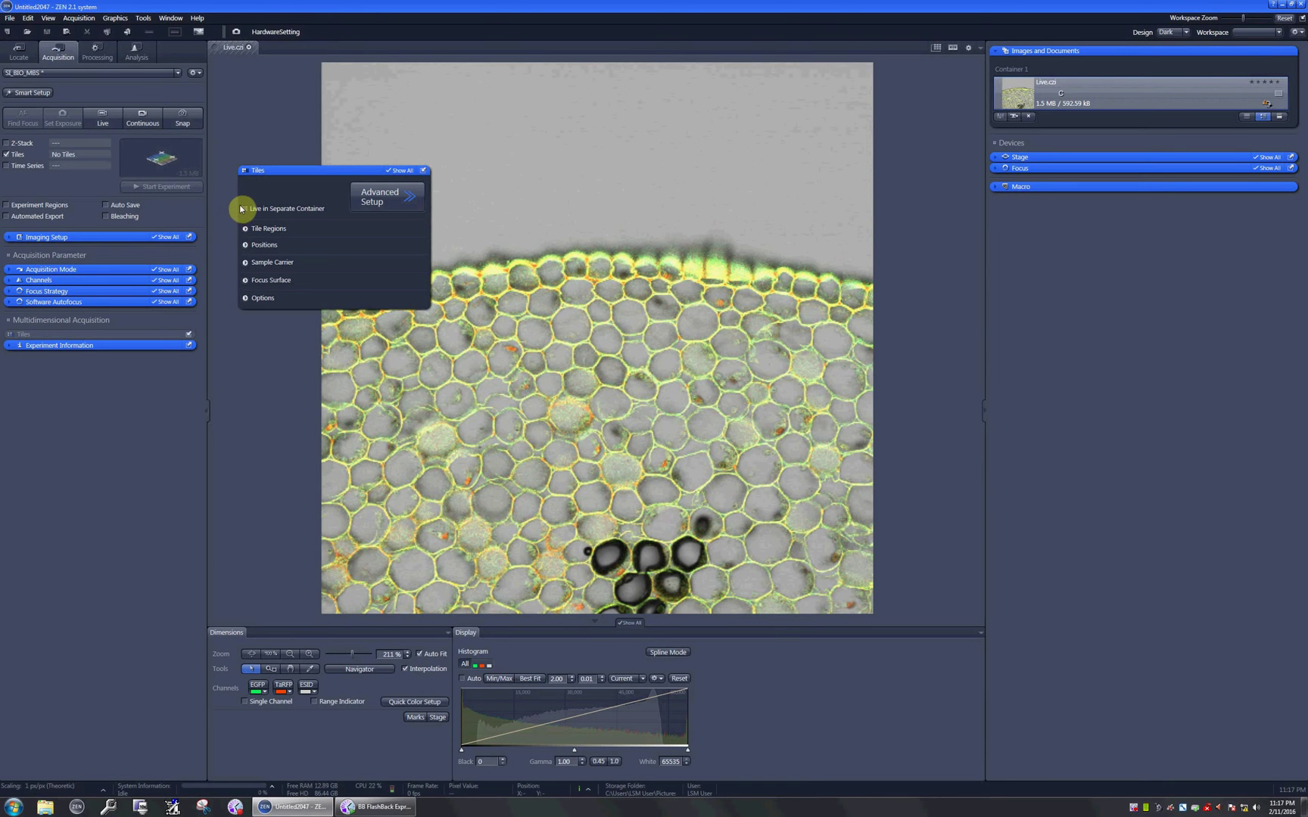
{"action": "left_click", "coordinate": [244, 229]}
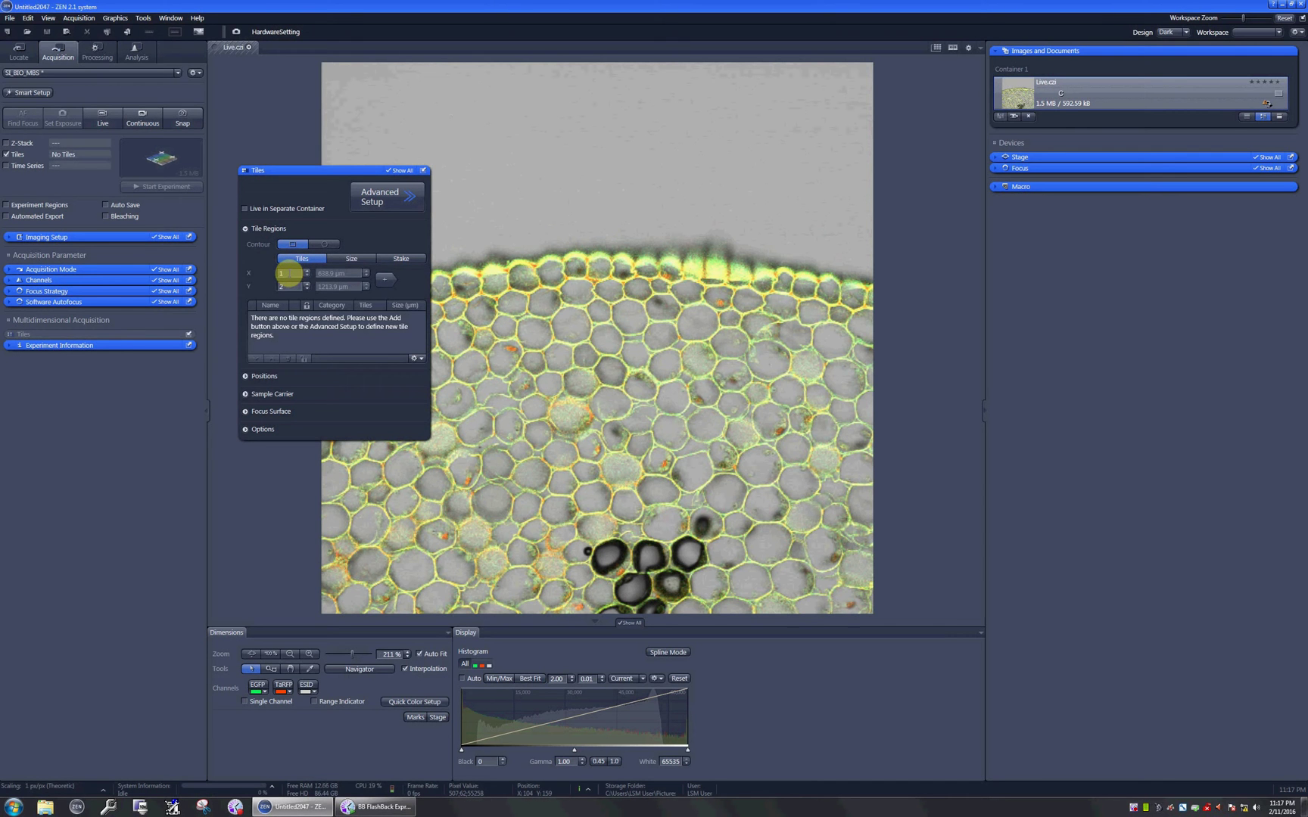
{"action": "left_click", "coordinate": [100, 121]}
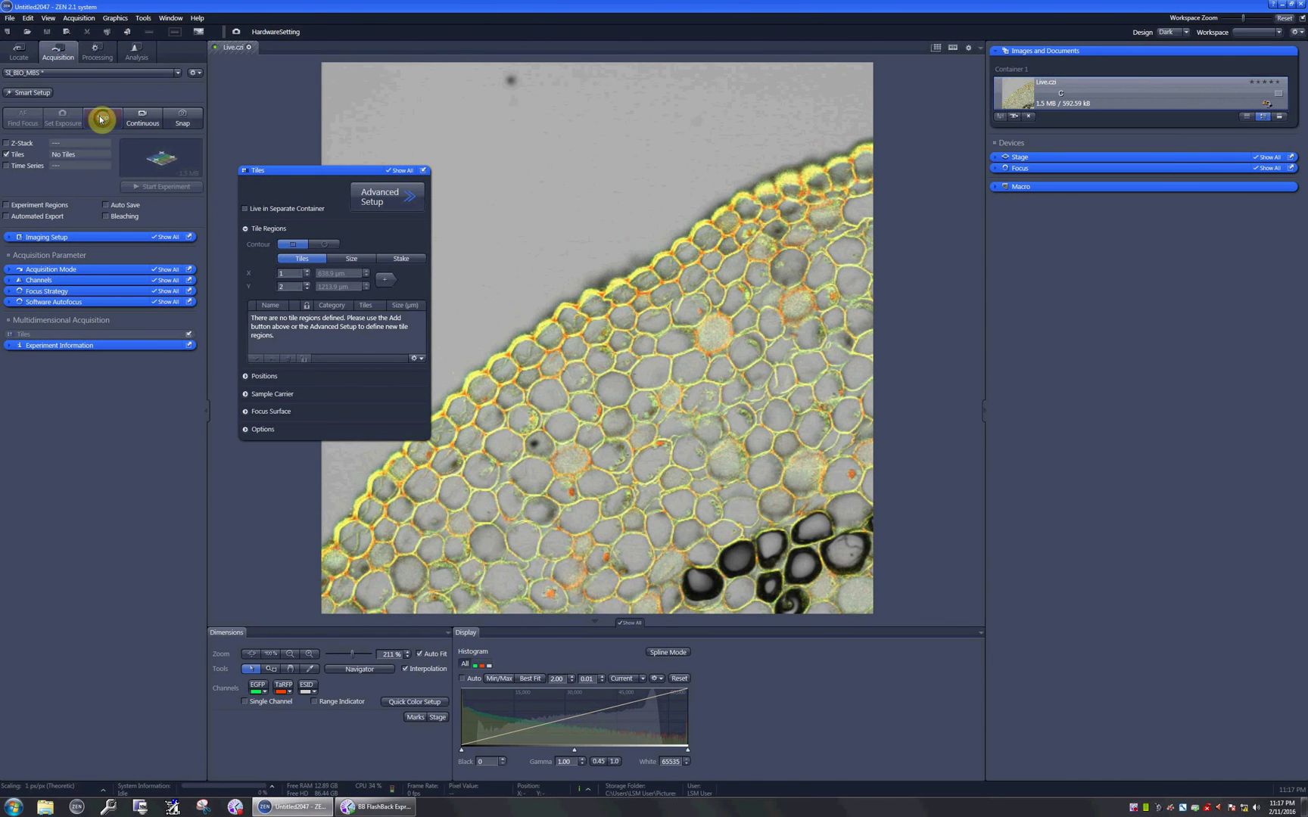
Stop Live and add a 5 × 5 tile region of 25 tiles
{"action": "left_click", "coordinate": [100, 119]}
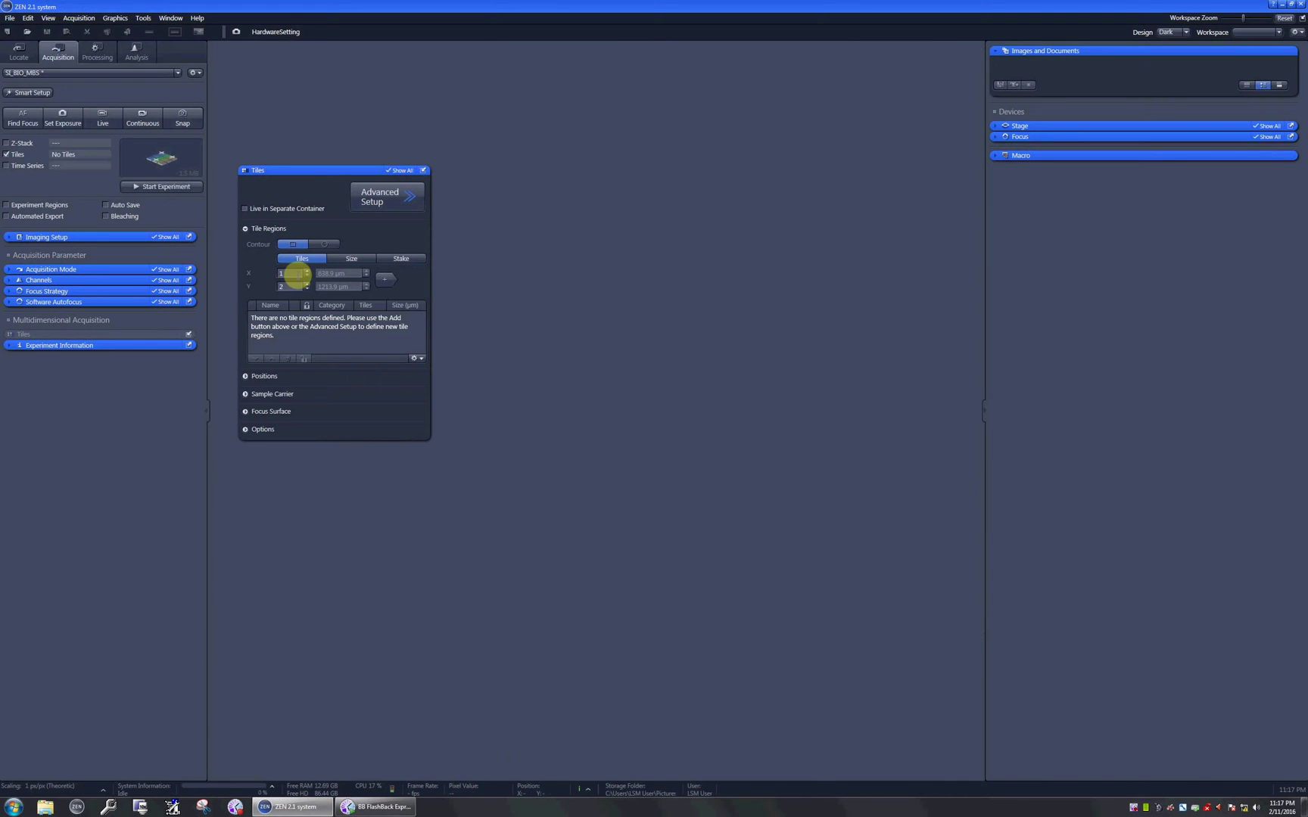
{"action": "double_click", "coordinate": [279, 276]}
{"action": "type", "text": "5"}
{"action": "double_click", "coordinate": [280, 286]}
{"action": "type", "text": "5"}
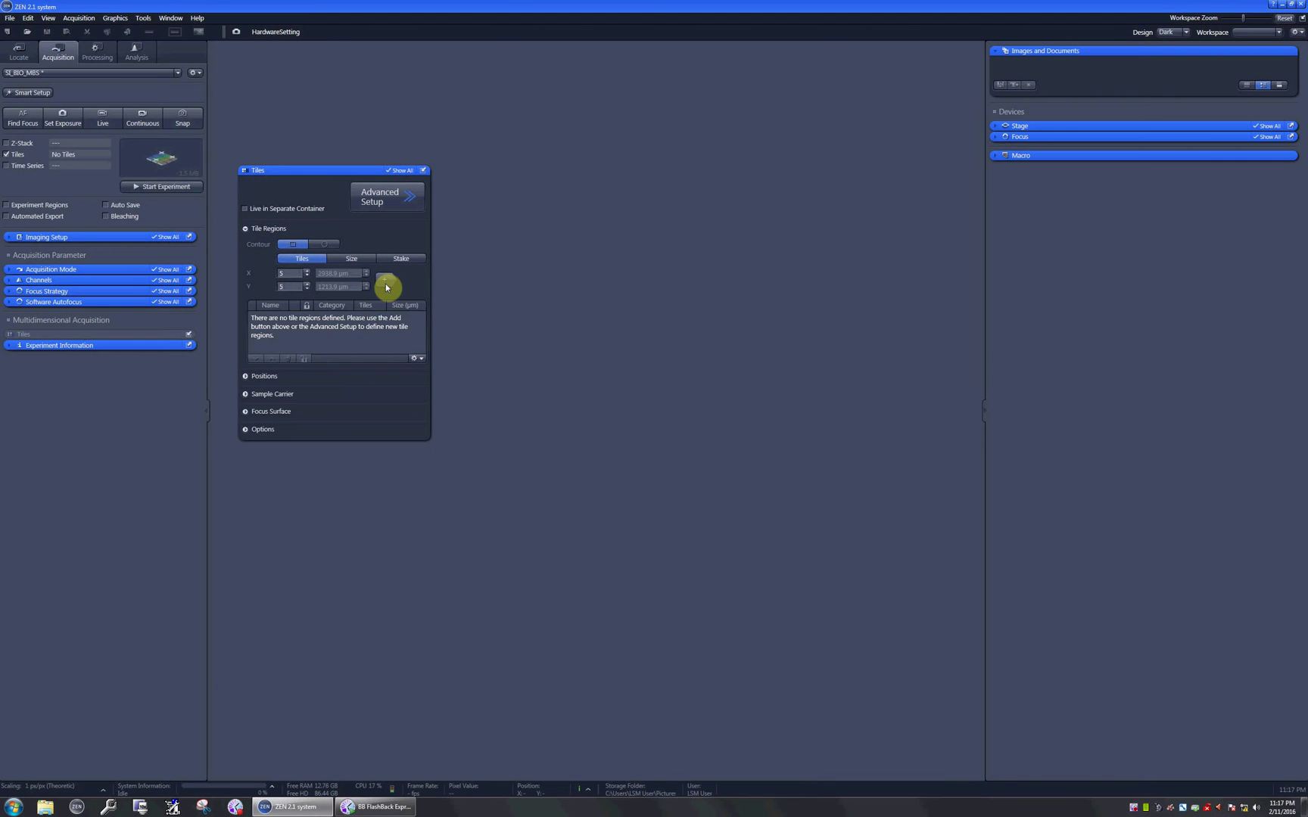
{"action": "left_click", "coordinate": [387, 282]}
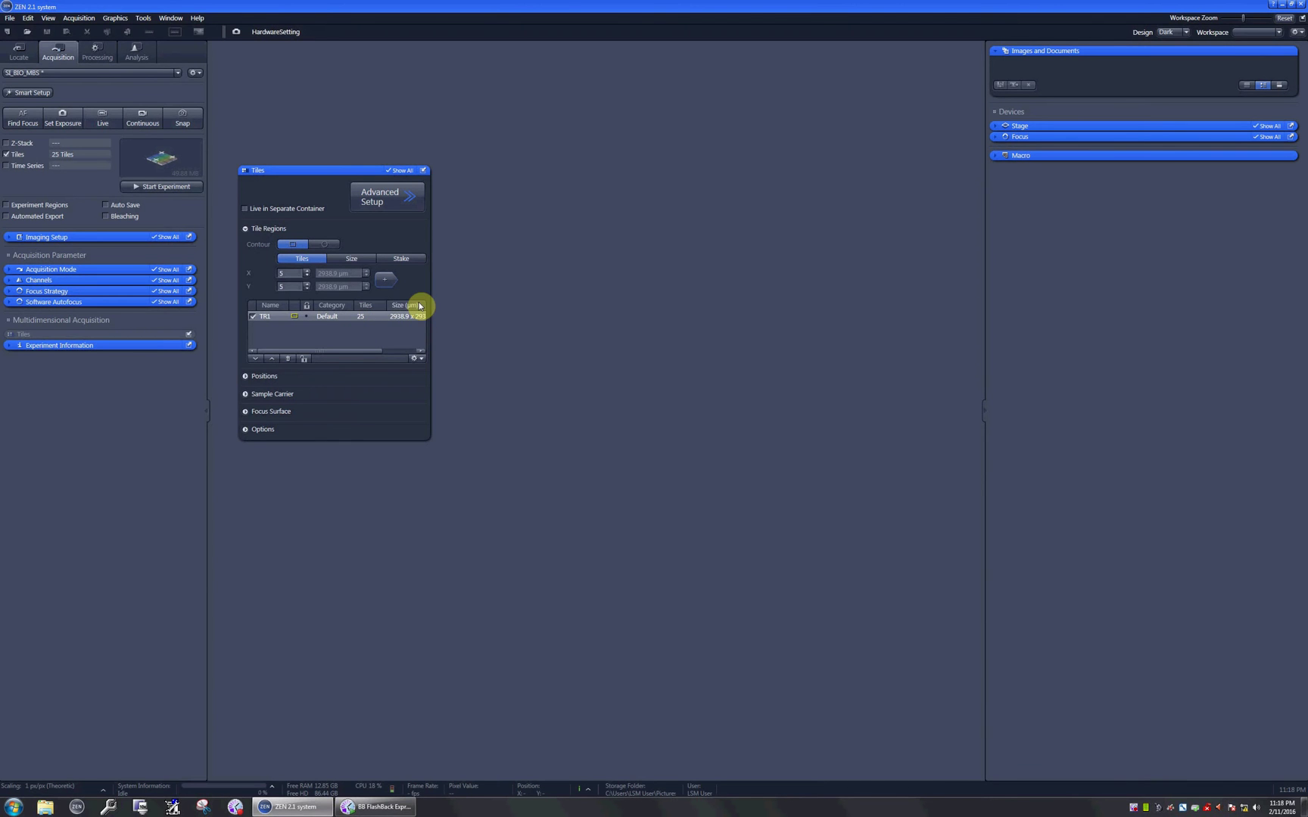
Rename the new tile region from TR1 to 'Tiles'
{"action": "left_click", "coordinate": [265, 317]}
{"action": "left_click", "coordinate": [266, 315]}
{"action": "type", "text": "Tiles"}
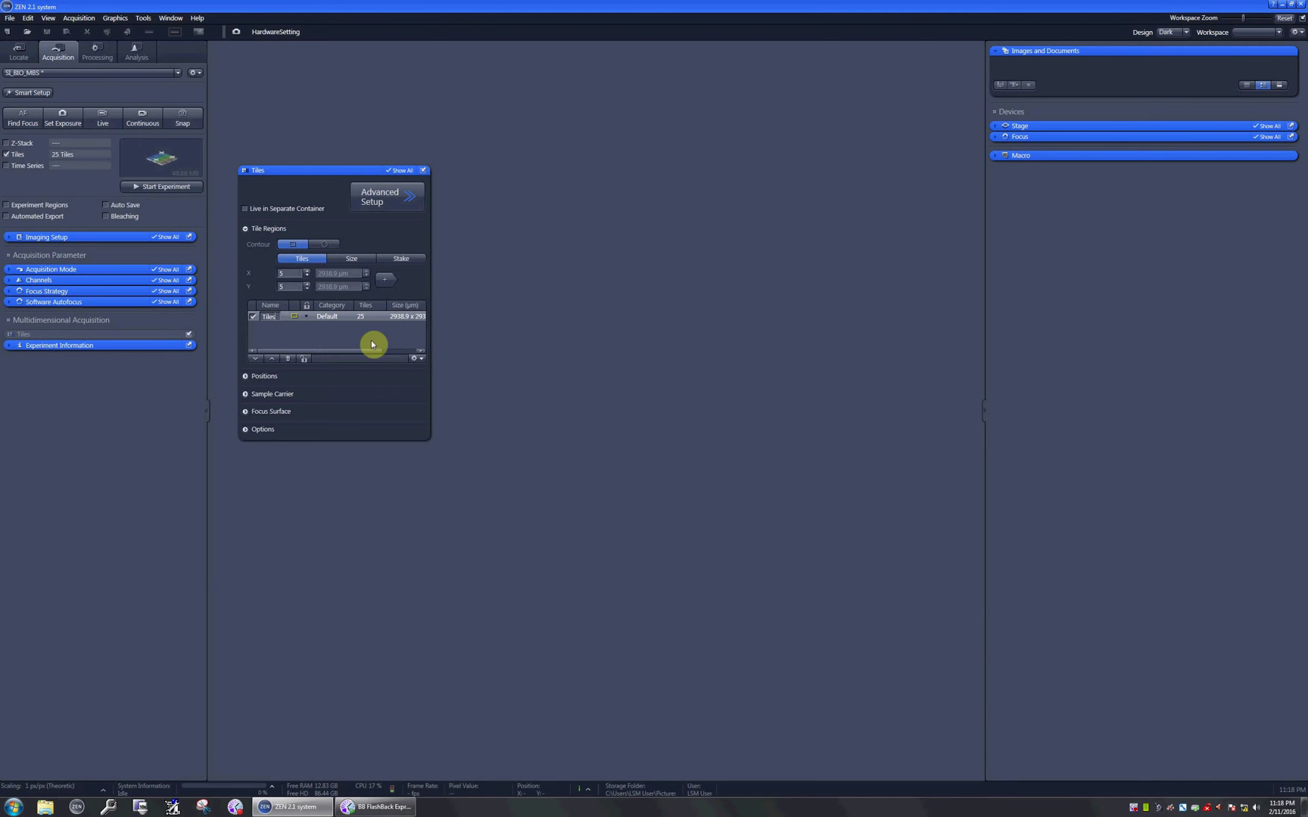
{"action": "left_click", "coordinate": [371, 341]}
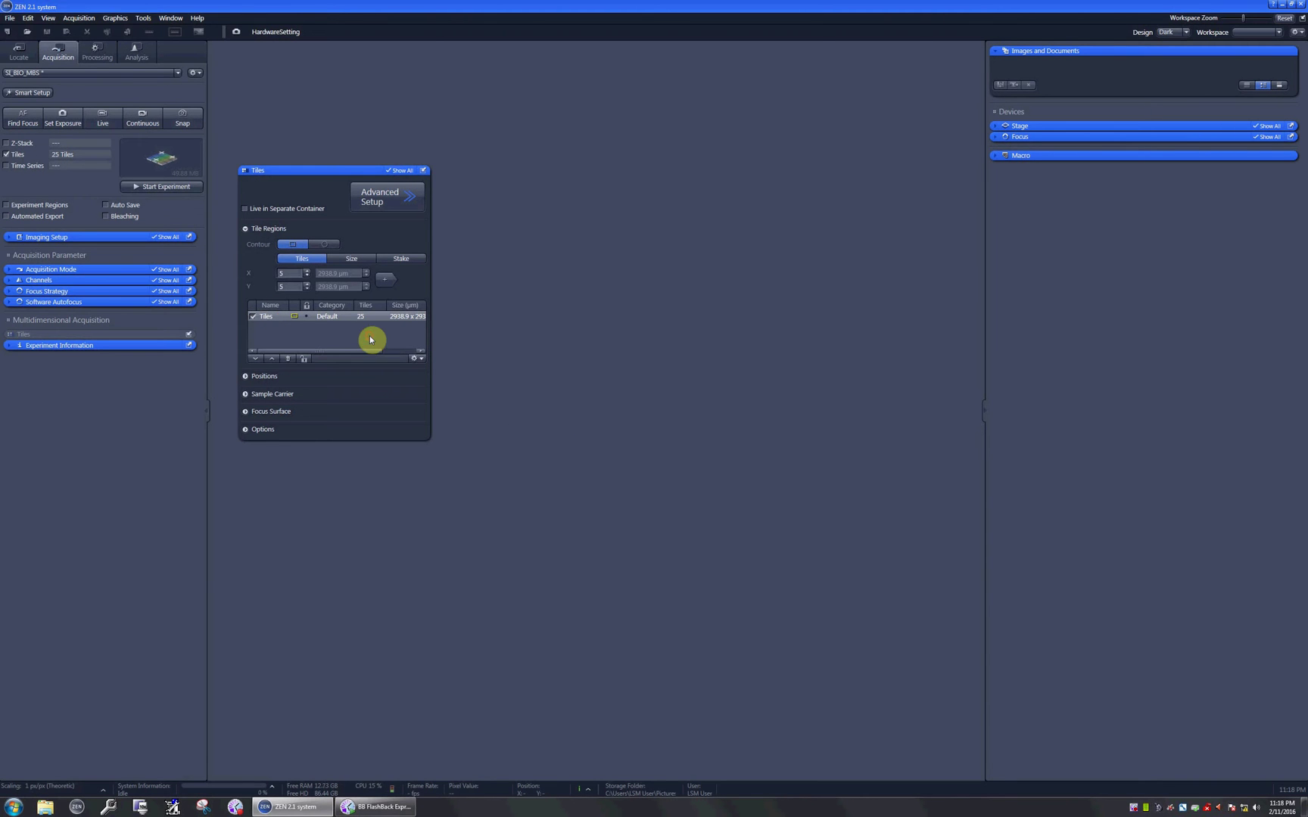
Acquire the 25-tile scan Experiment-117.czi and zoom in on the tiled stem image
{"action": "left_click", "coordinate": [165, 187]}
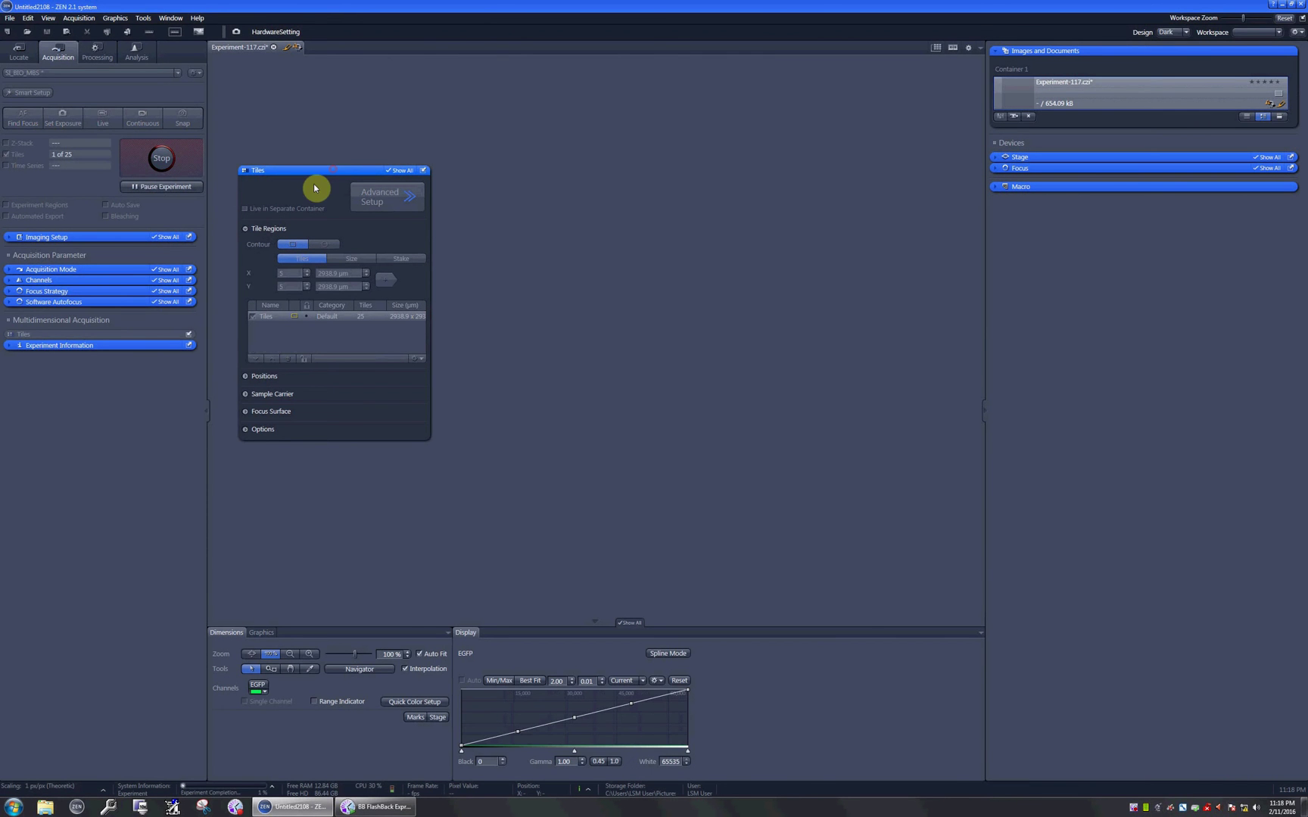
{"action": "left_click_drag", "start_coordinate": [333, 171], "coordinate": [79, 292]}
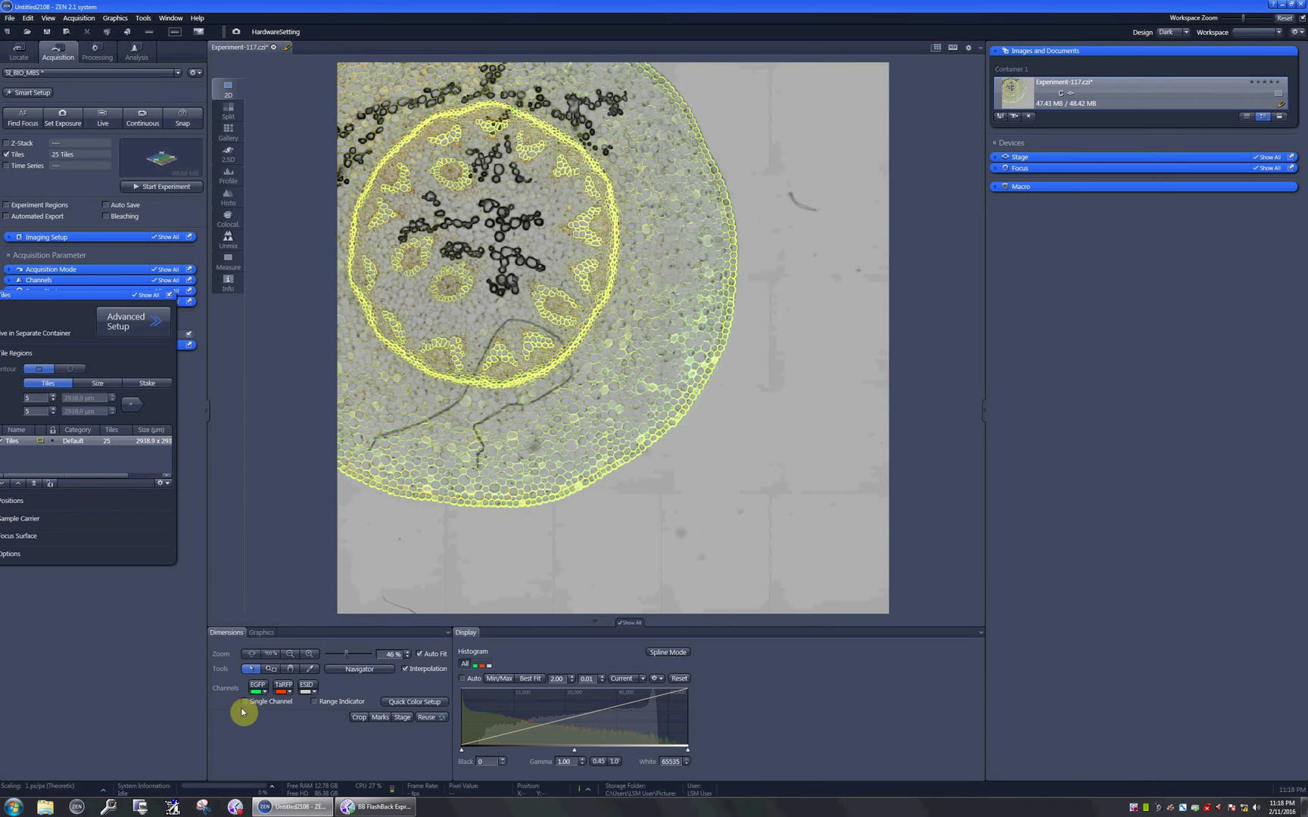
{"action": "left_click", "coordinate": [308, 655]}
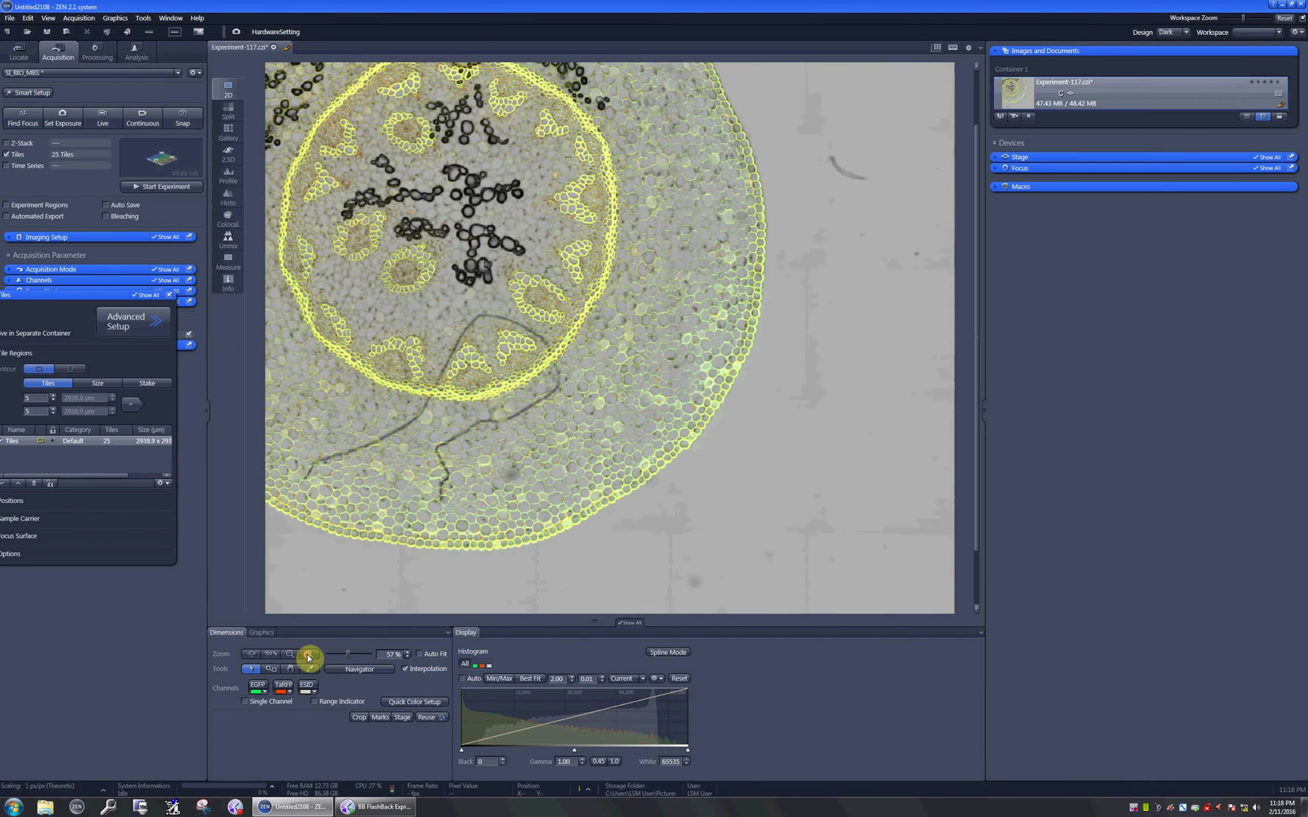
{"action": "left_click", "coordinate": [308, 655]}
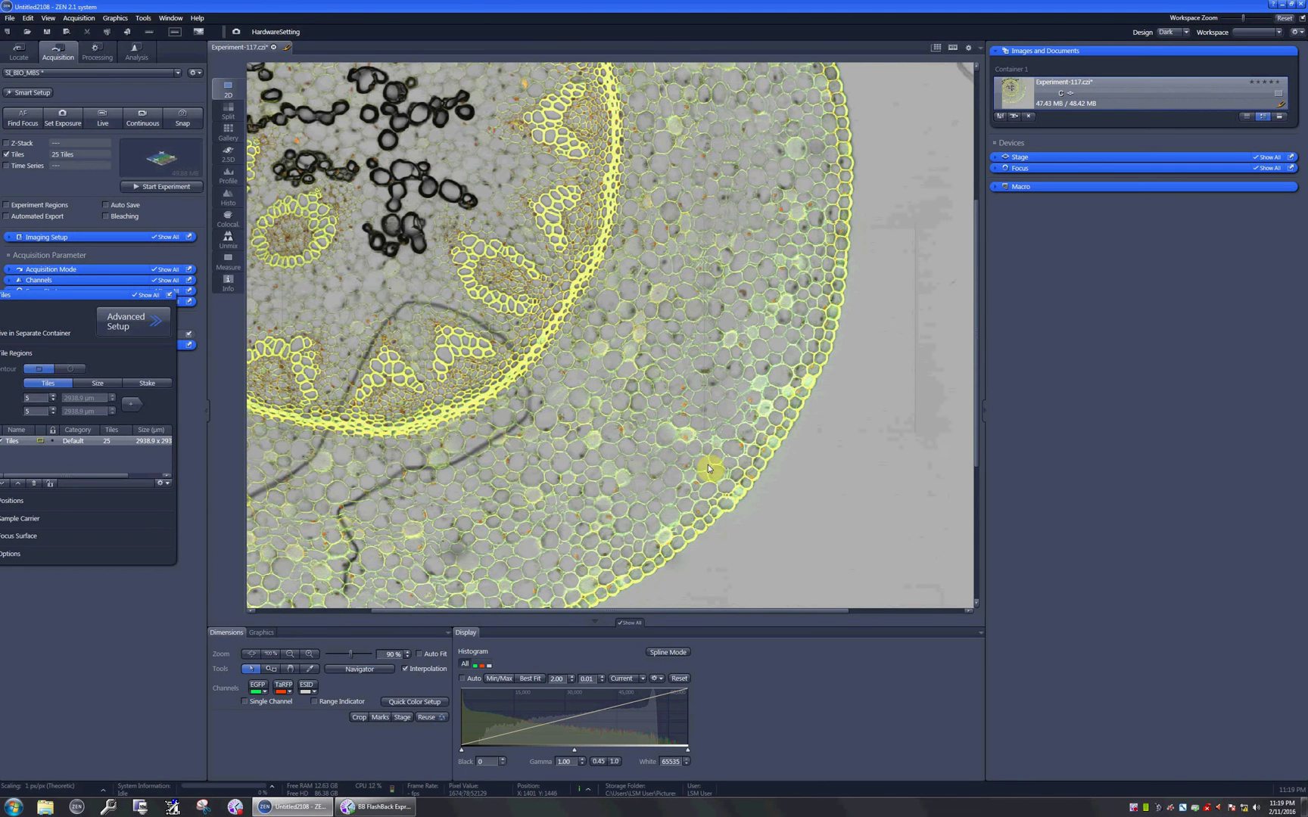
Stitch Experiment-117 into a new fused image with automatic shading correction
{"action": "left_click", "coordinate": [96, 56]}
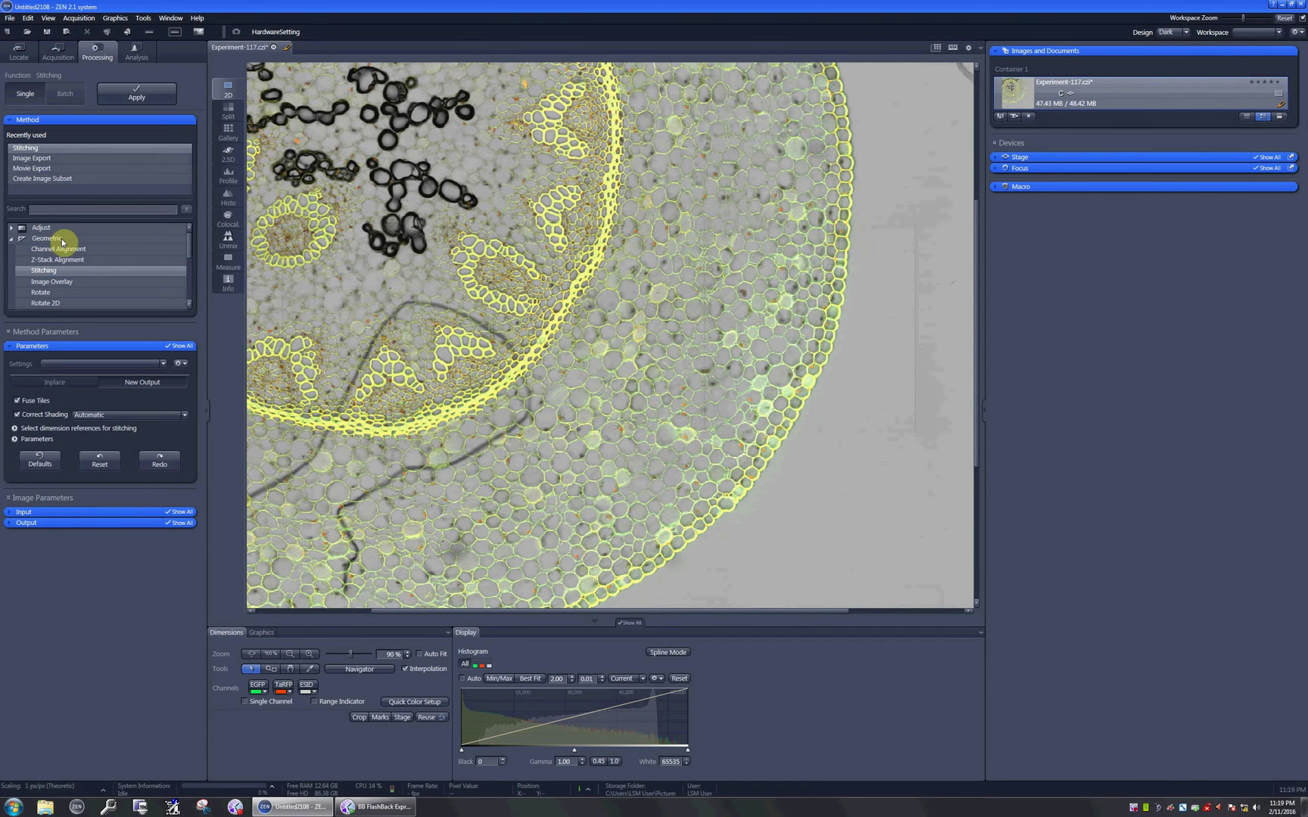
{"action": "left_click", "coordinate": [34, 383]}
{"action": "left_click", "coordinate": [14, 407]}
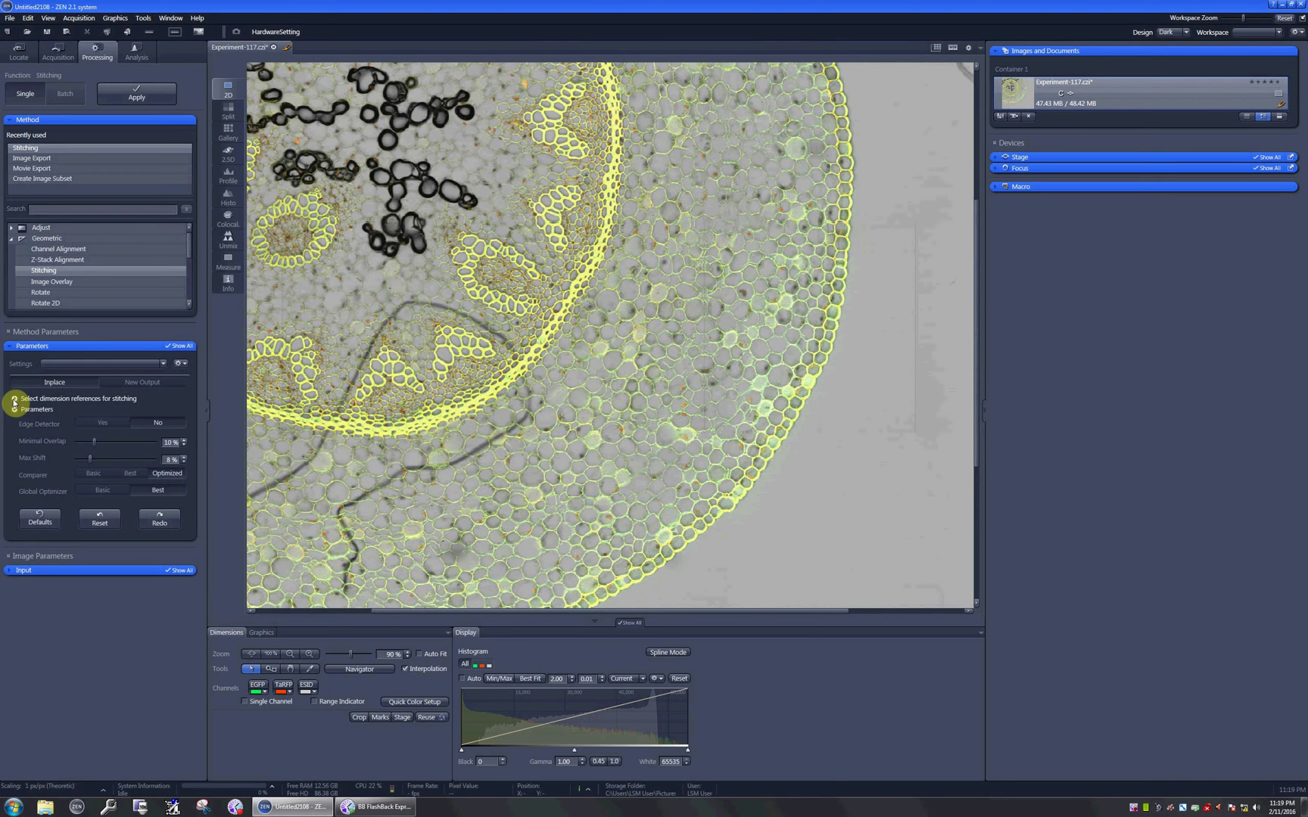
{"action": "left_click", "coordinate": [13, 399]}
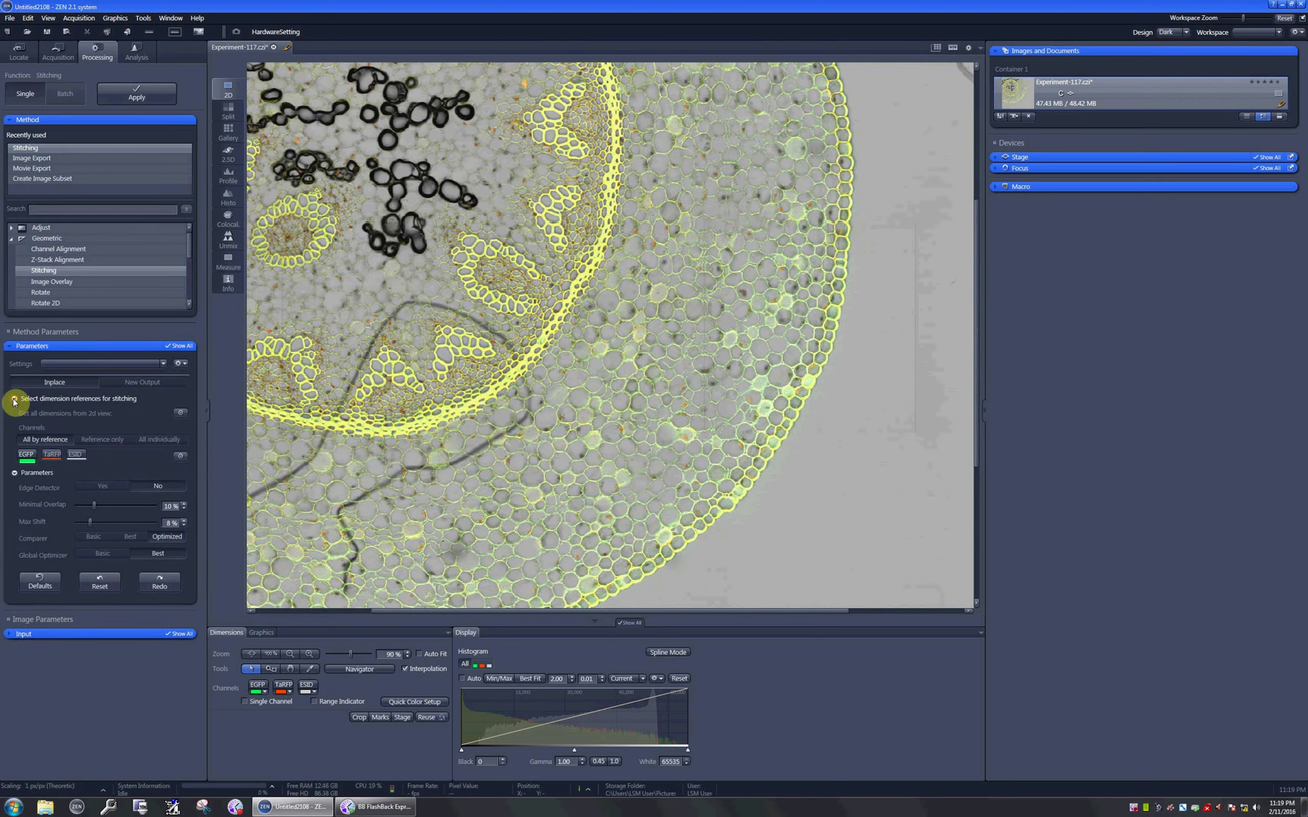
{"action": "left_click", "coordinate": [142, 383]}
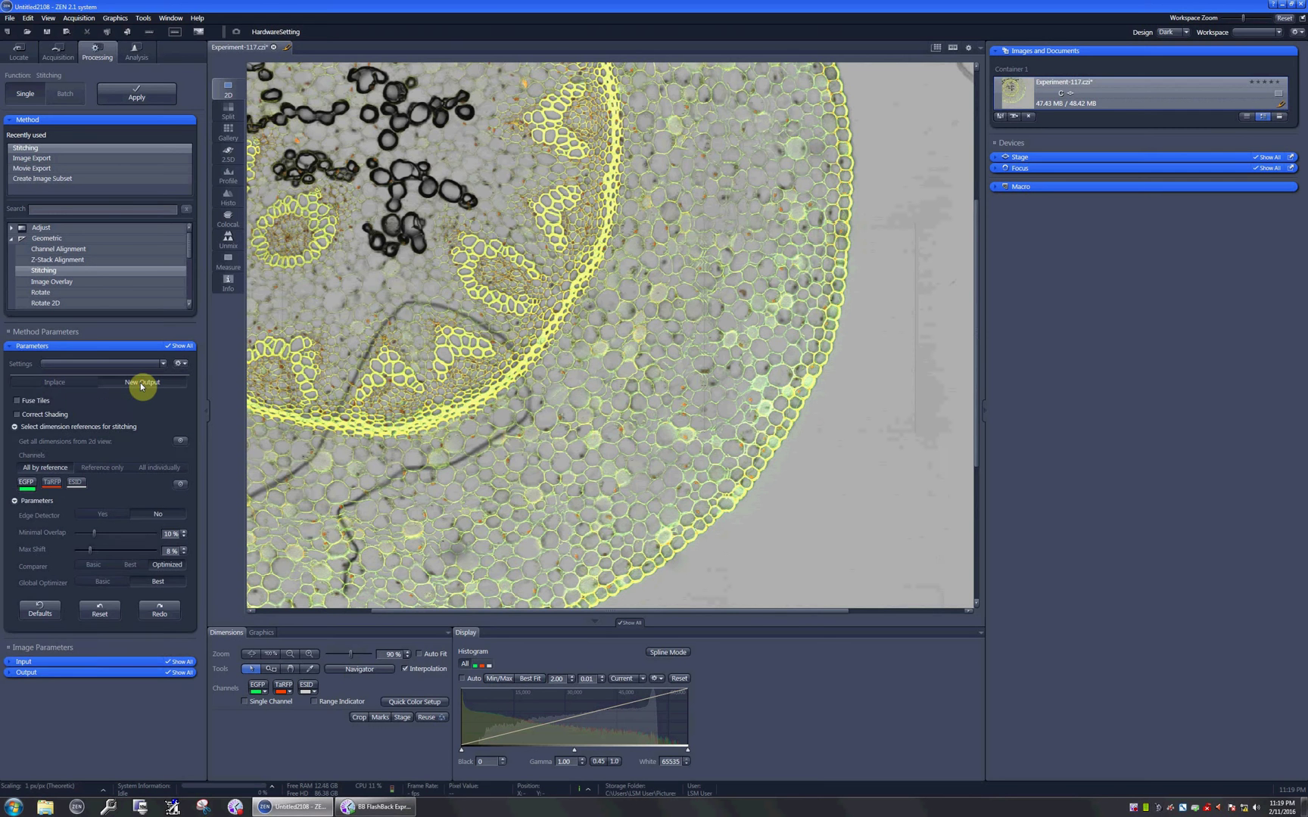
{"action": "left_click", "coordinate": [16, 401]}
{"action": "left_click", "coordinate": [17, 416]}
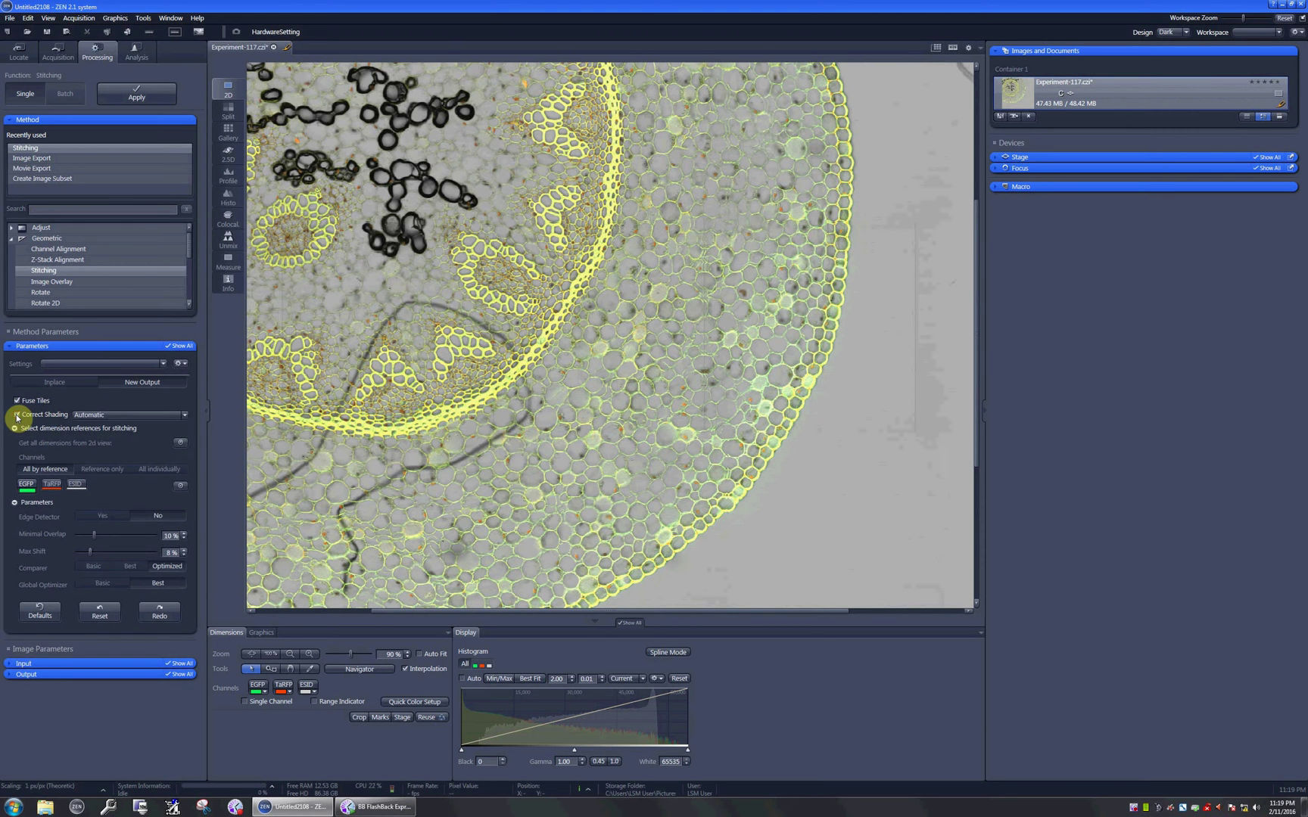
{"action": "left_click", "coordinate": [149, 92]}
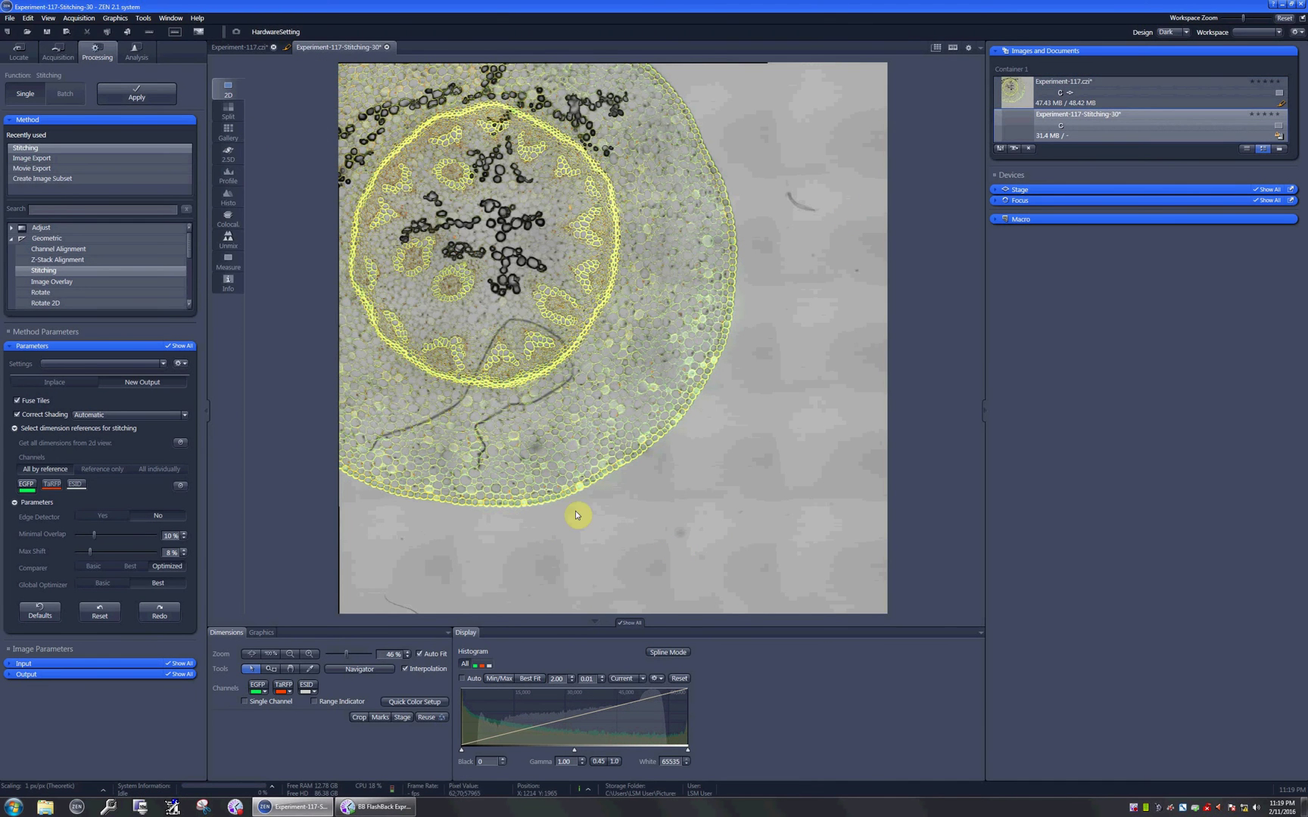
Hide TaRFP and EGFP channels in both images and compare Stitching-30 with the original
{"action": "left_click", "coordinate": [283, 687]}
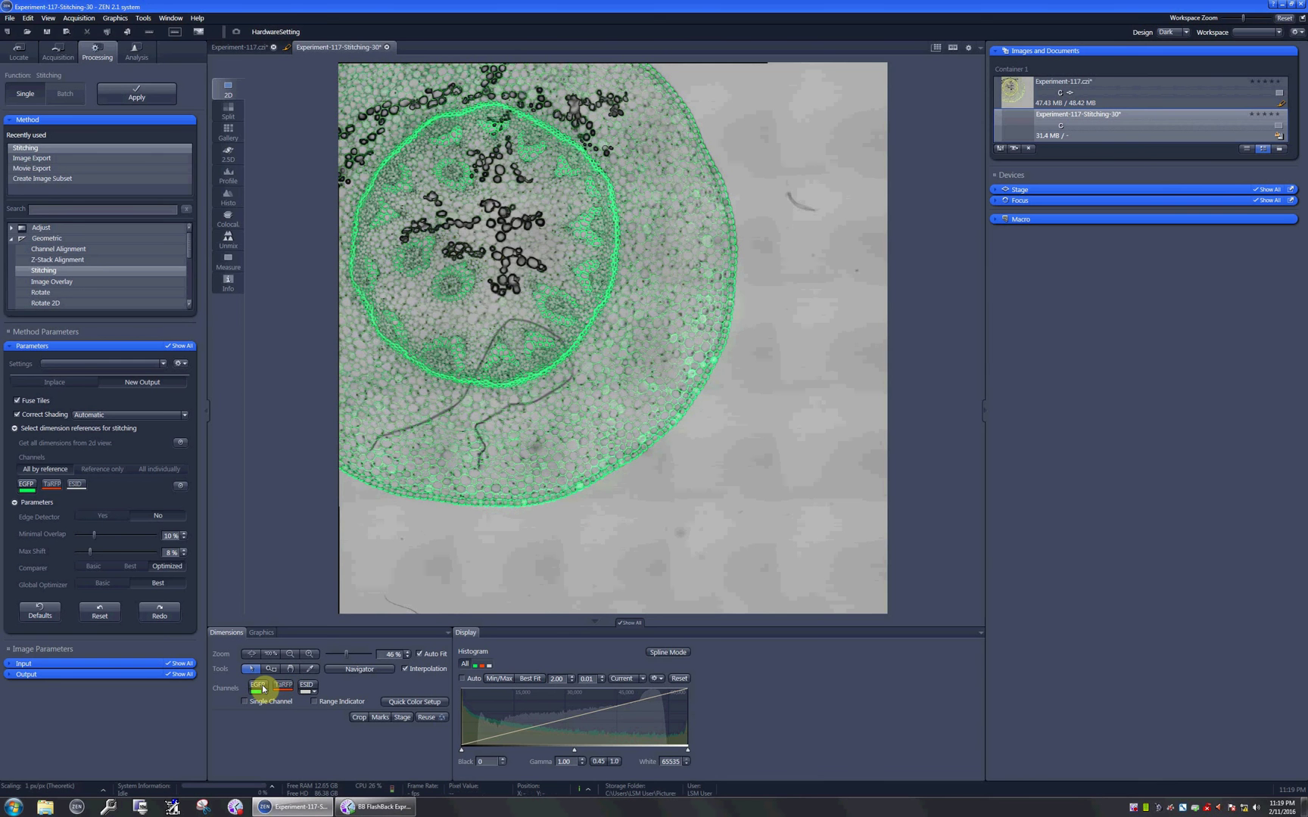
{"action": "left_click", "coordinate": [260, 685]}
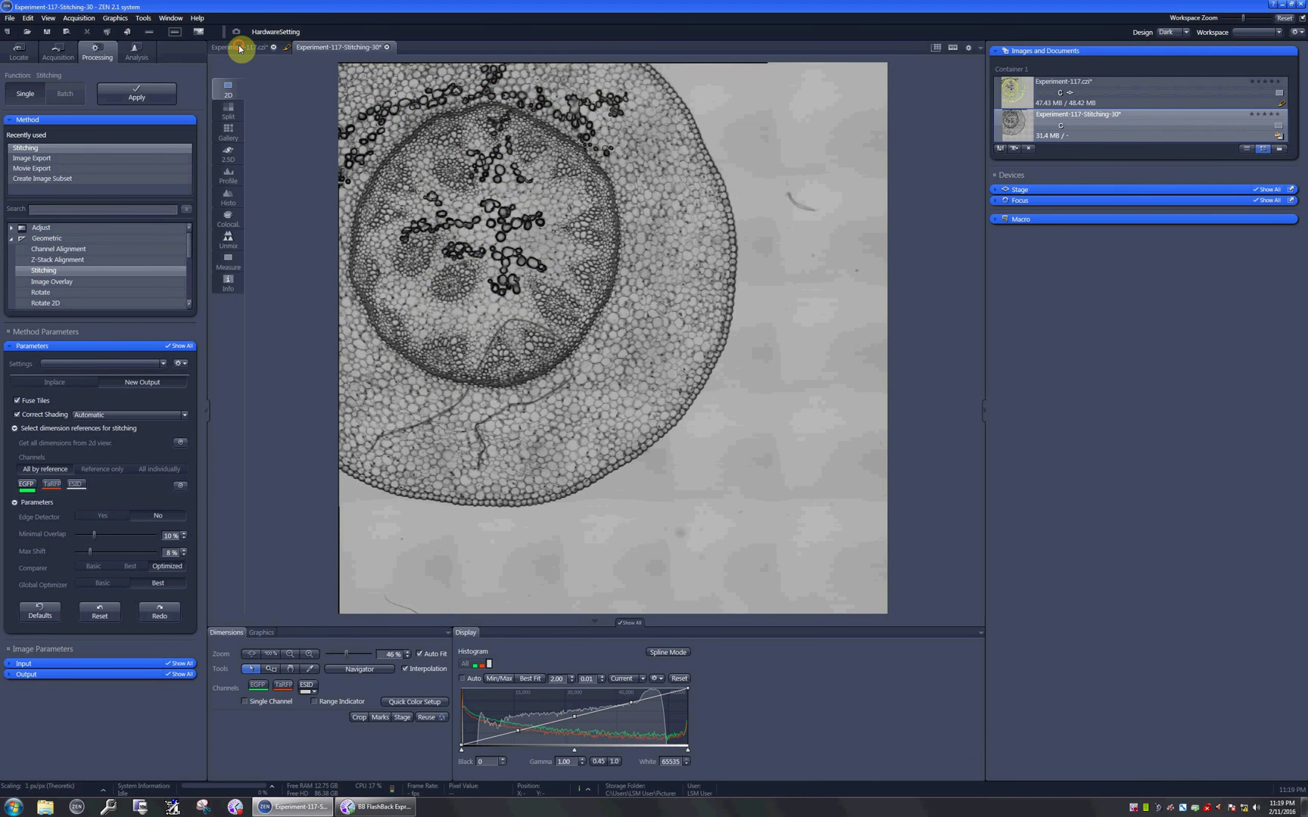
{"action": "left_click", "coordinate": [240, 49]}
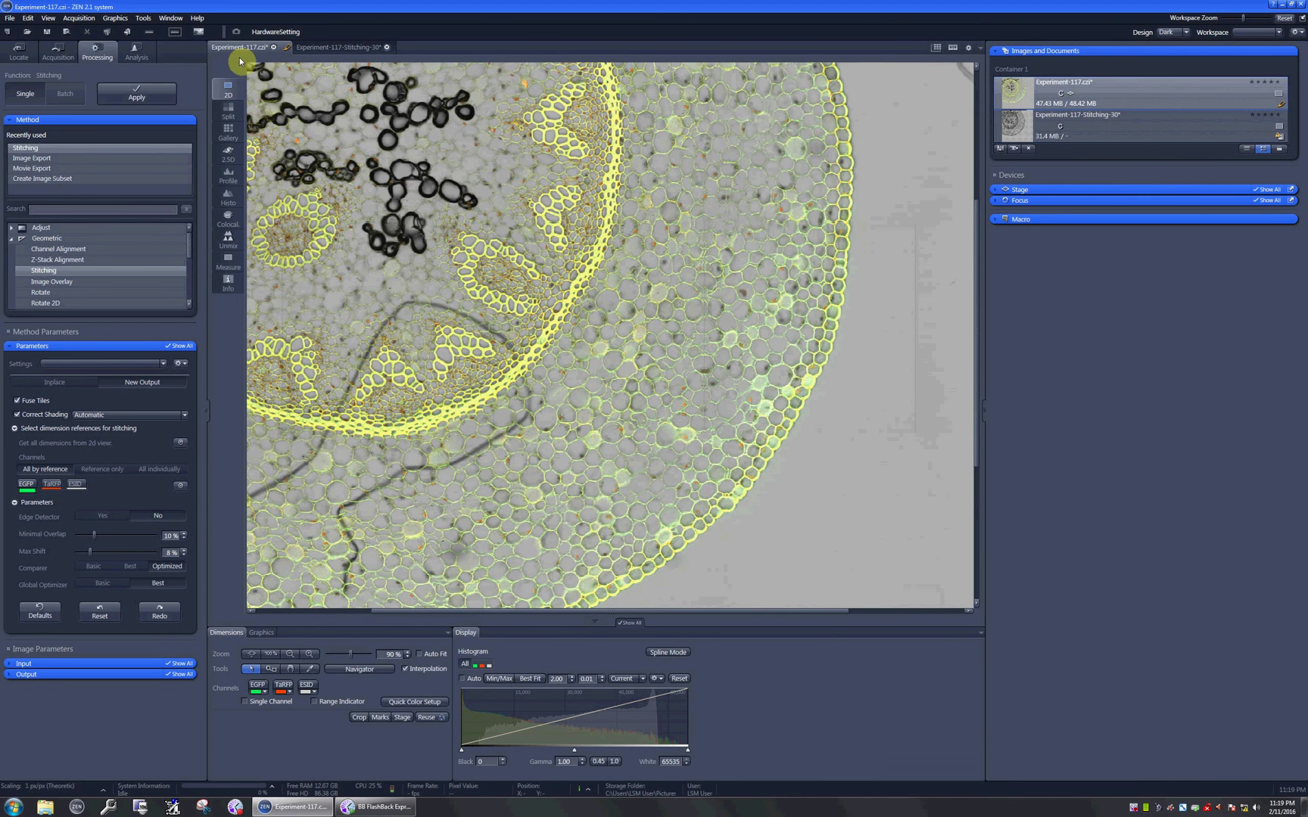
{"action": "left_click", "coordinate": [283, 685]}
{"action": "left_click", "coordinate": [258, 686]}
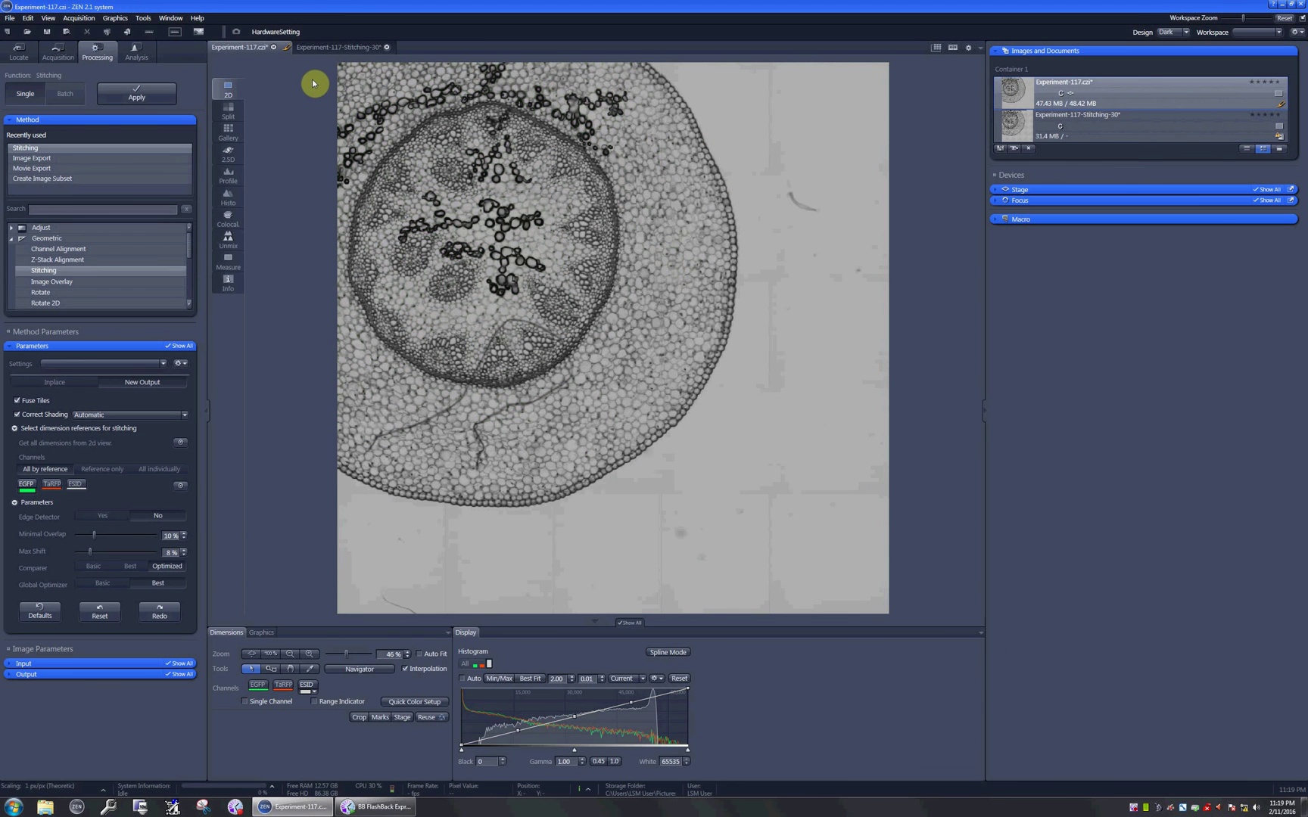
{"action": "left_click", "coordinate": [348, 48]}
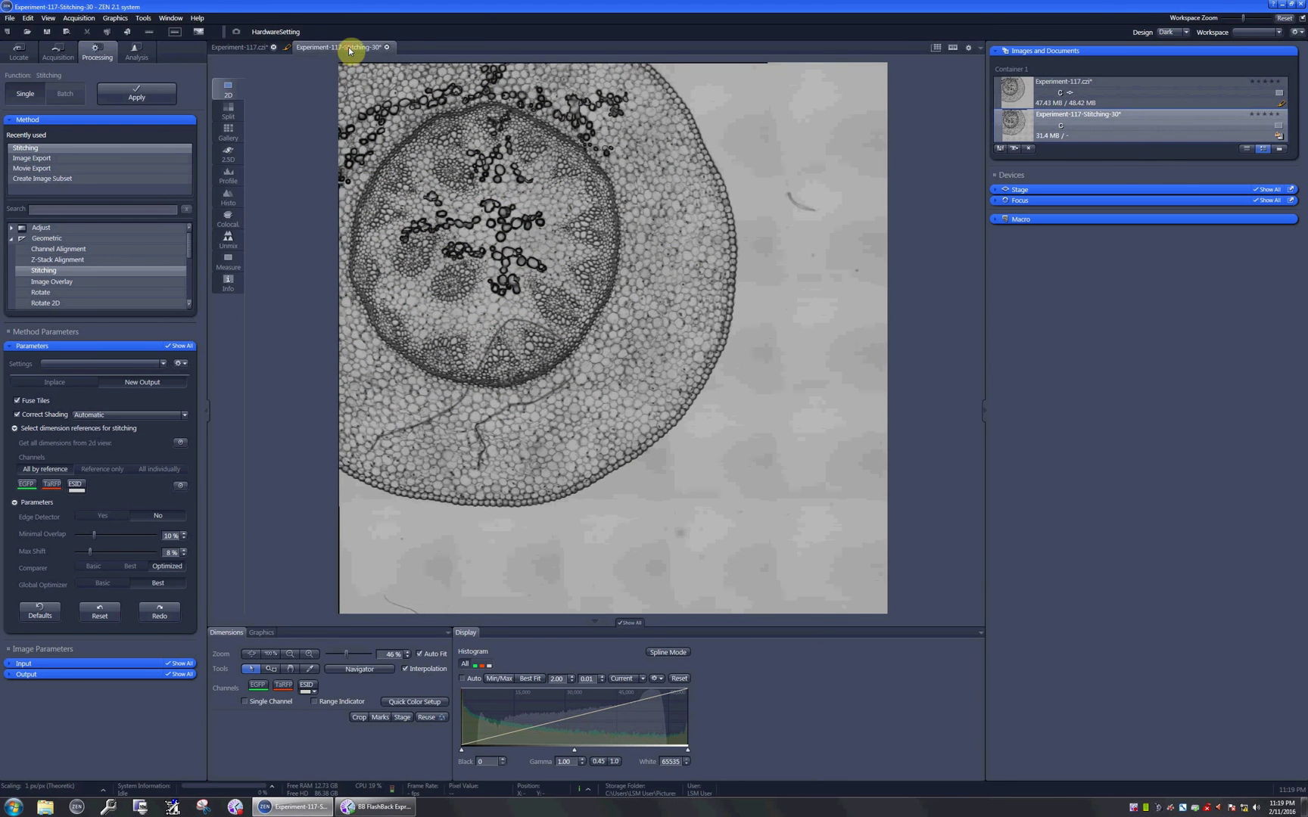
{"action": "left_click", "coordinate": [260, 48]}
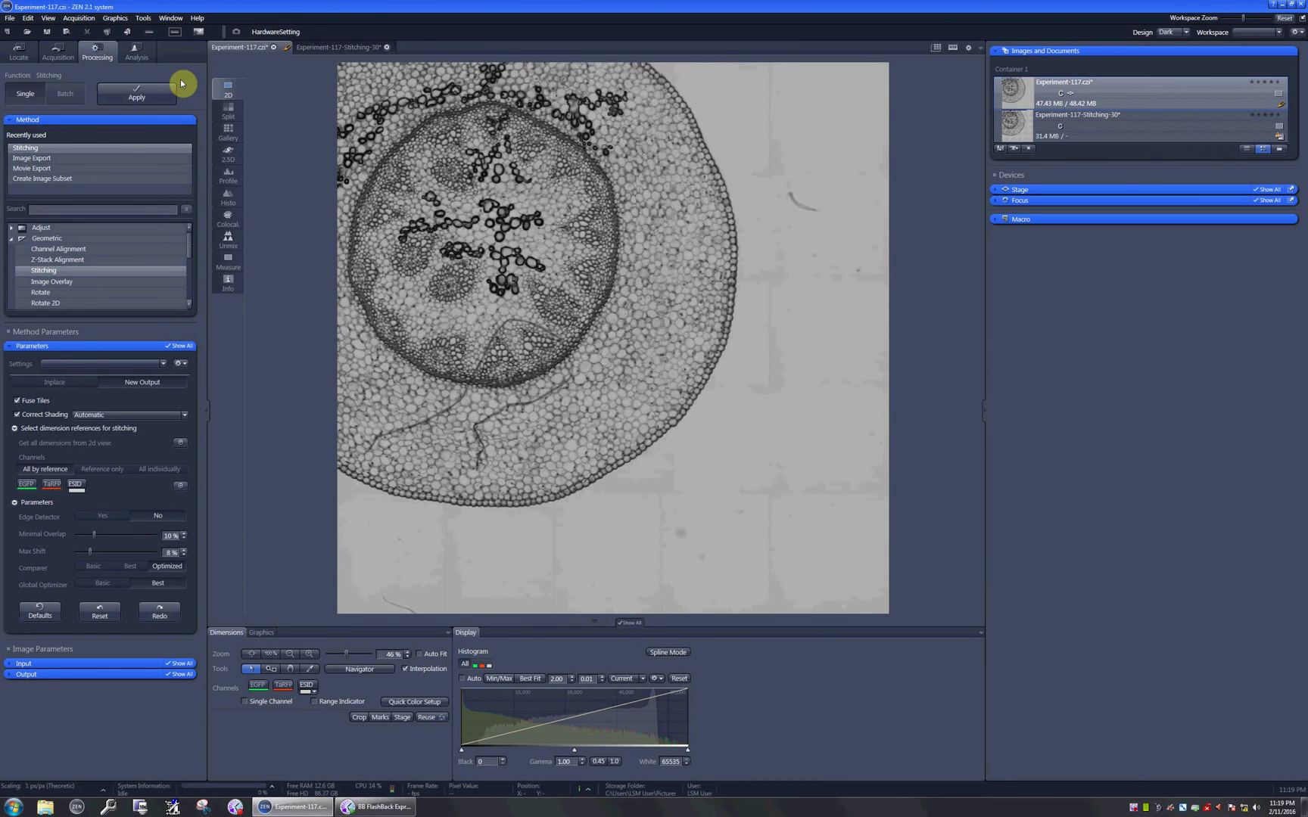
Reopen the tile settings, move the panel aside, and switch region definition to Size mode
{"action": "left_click", "coordinate": [54, 56]}
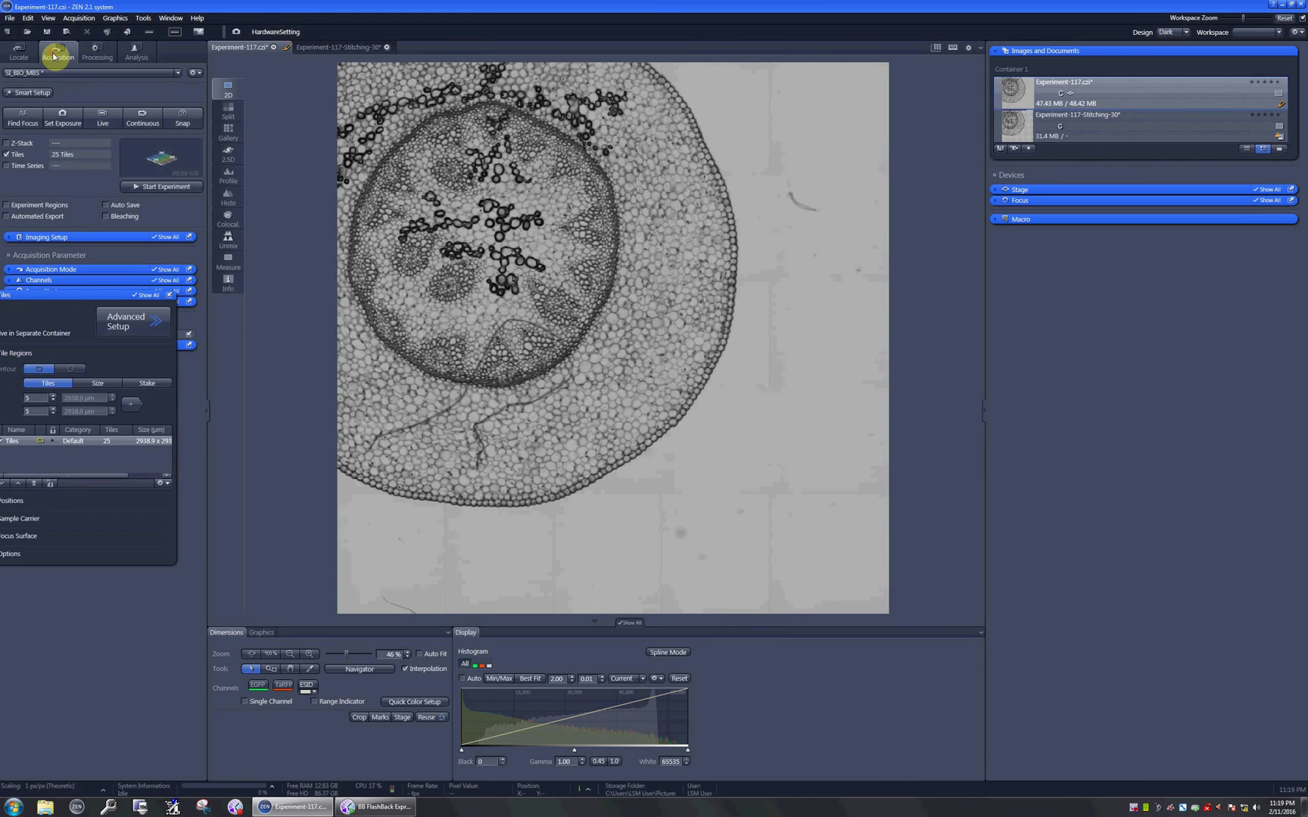
{"action": "left_click", "coordinate": [73, 293]}
{"action": "left_click_drag", "start_coordinate": [85, 297], "coordinate": [253, 266]}
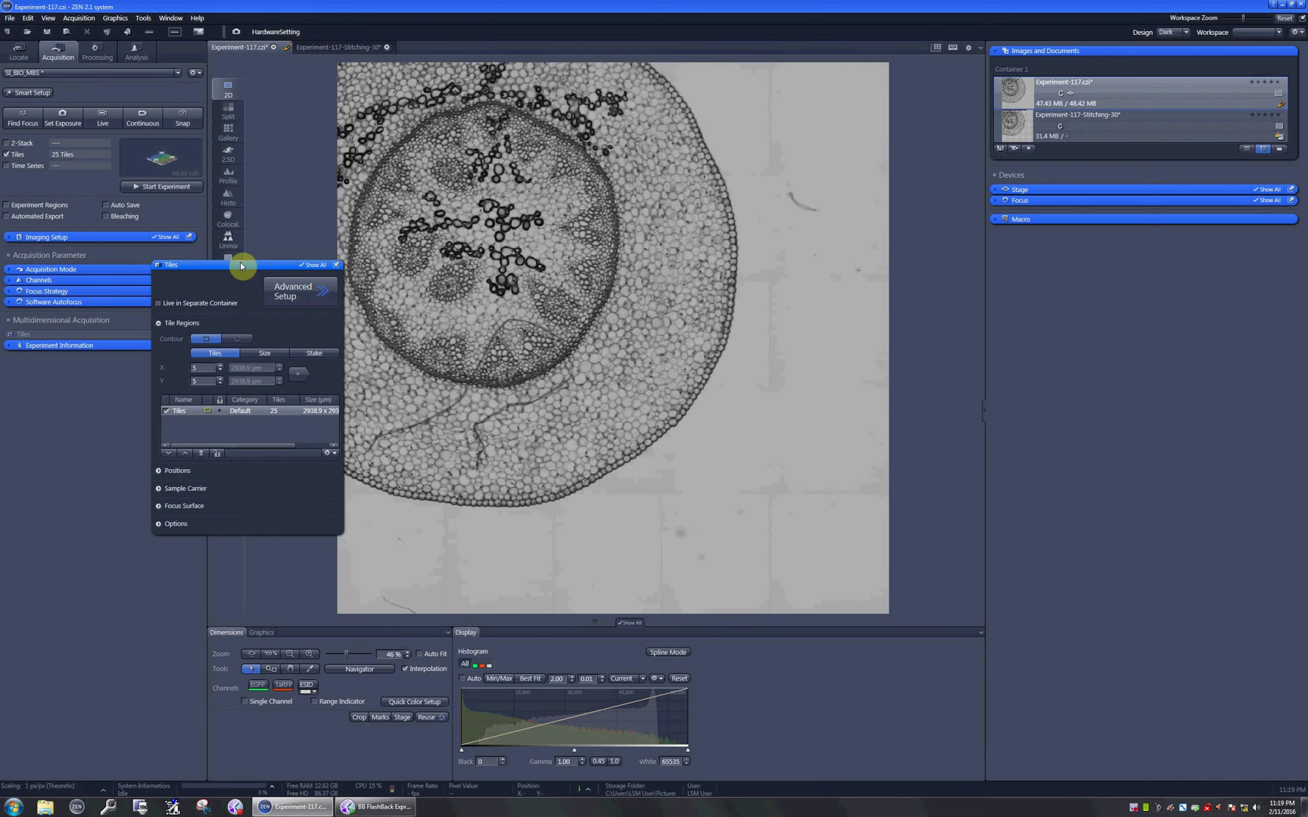
{"action": "left_click", "coordinate": [262, 352]}
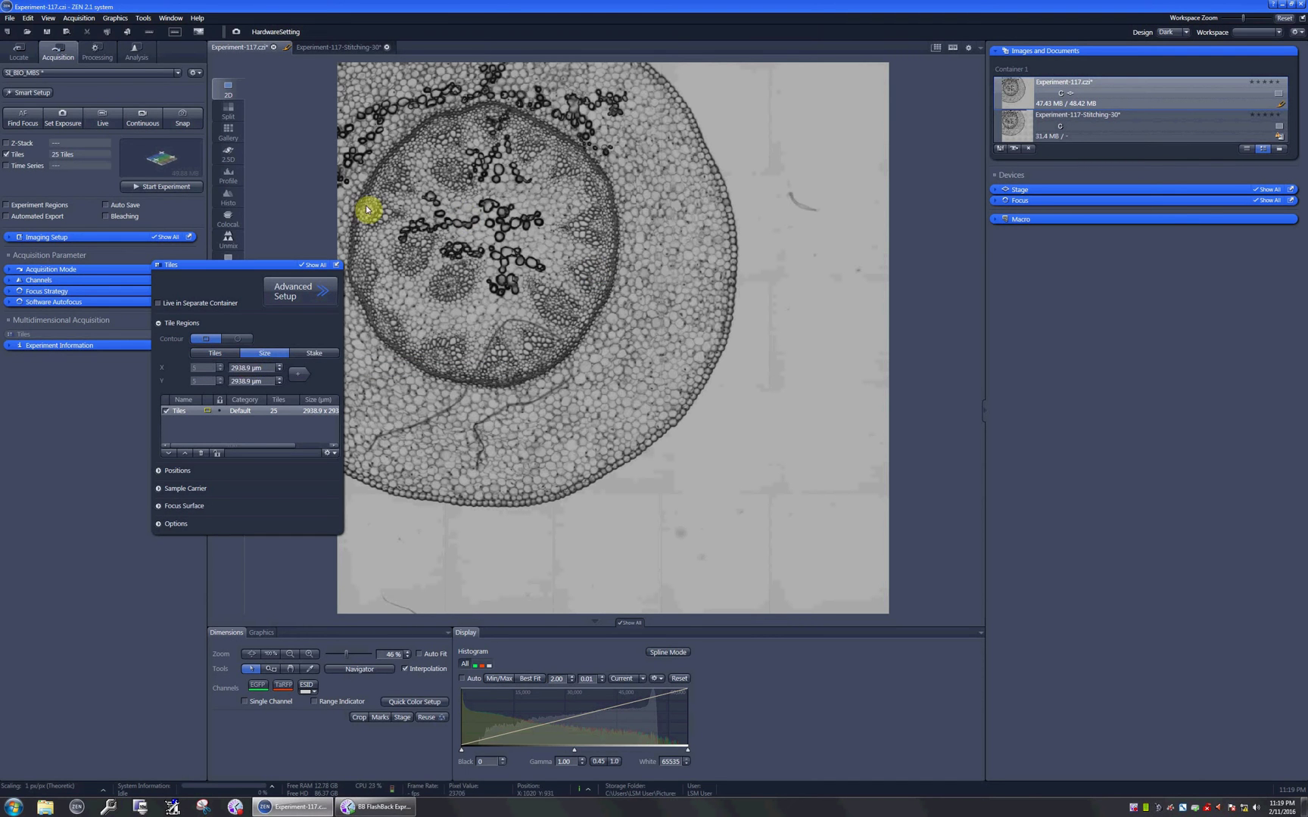
Check the sample in Live, then add a Size-mode tile region and select TR1 for renaming
{"action": "left_click", "coordinate": [99, 121]}
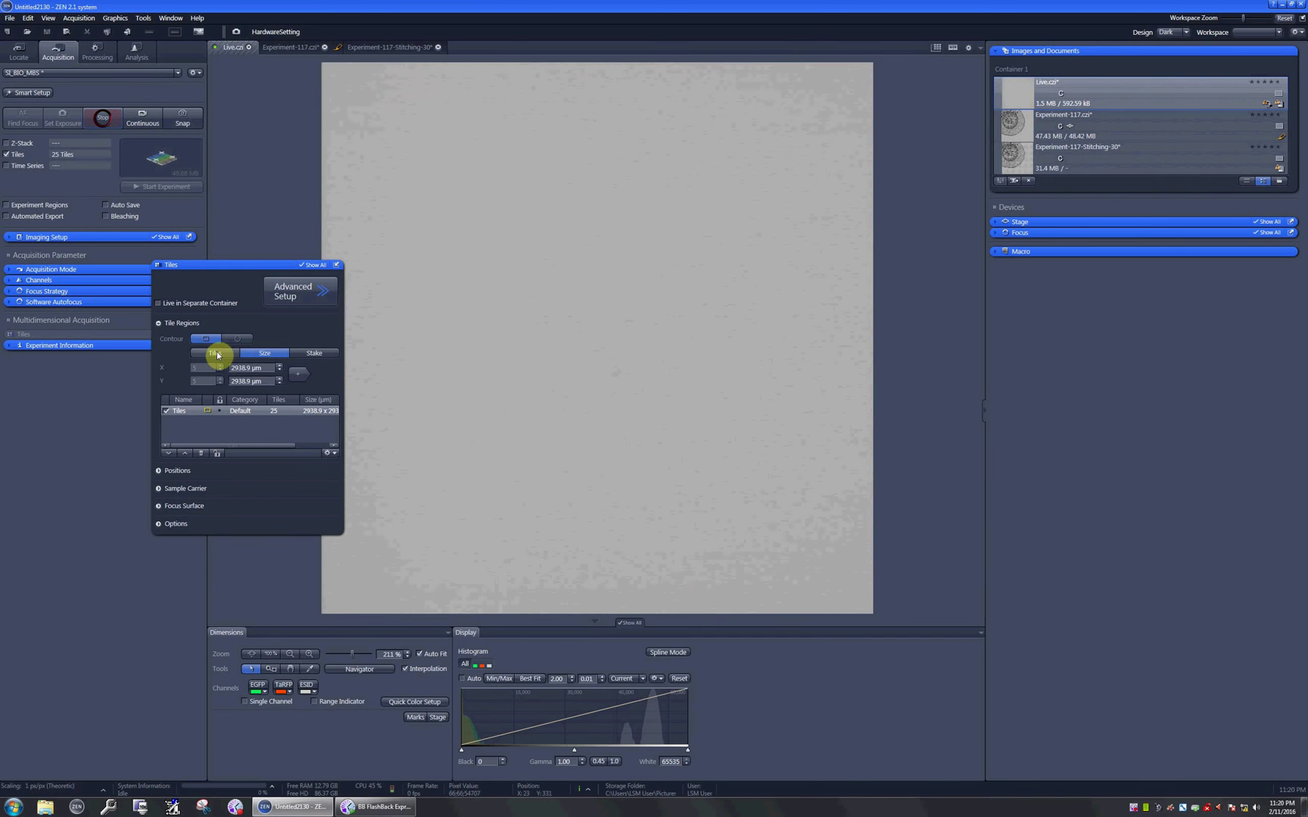
{"action": "left_click", "coordinate": [103, 119]}
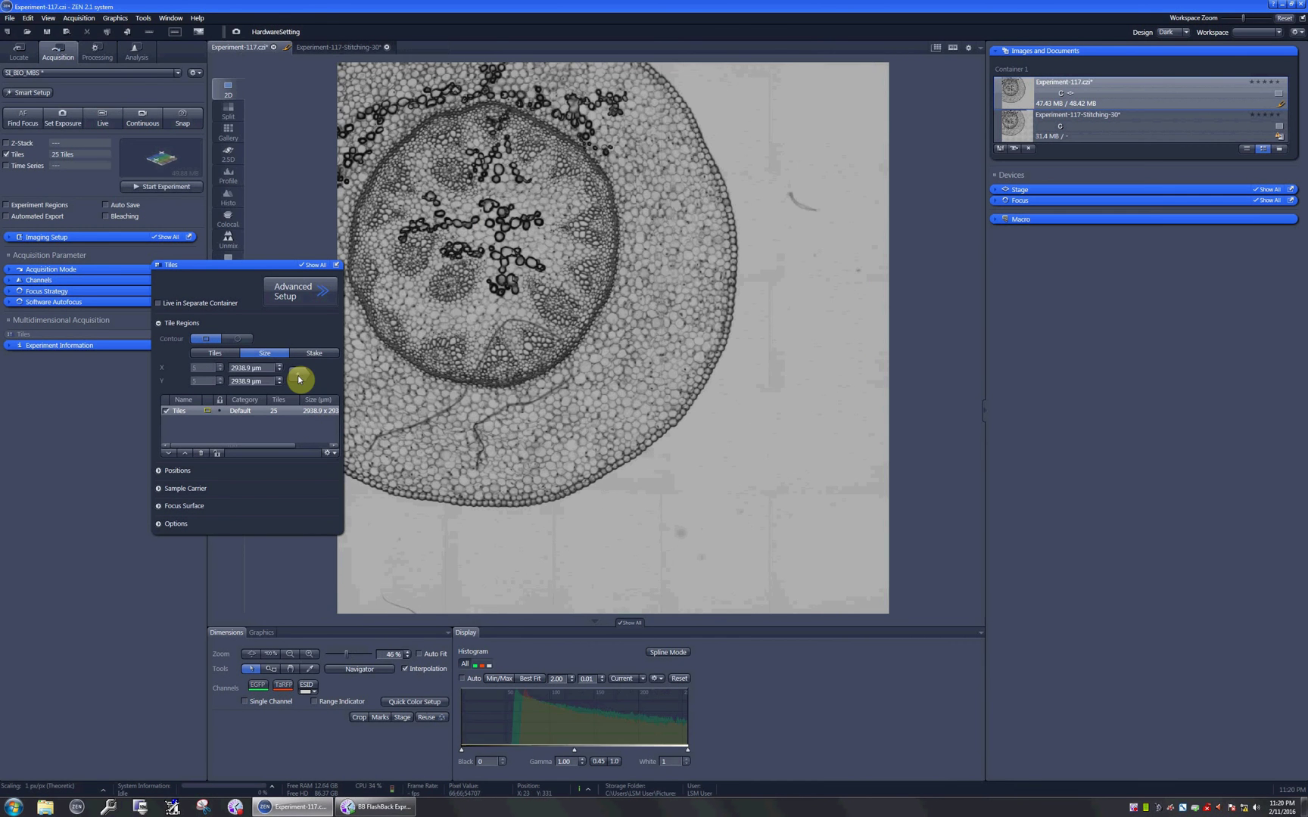
{"action": "left_click", "coordinate": [298, 375]}
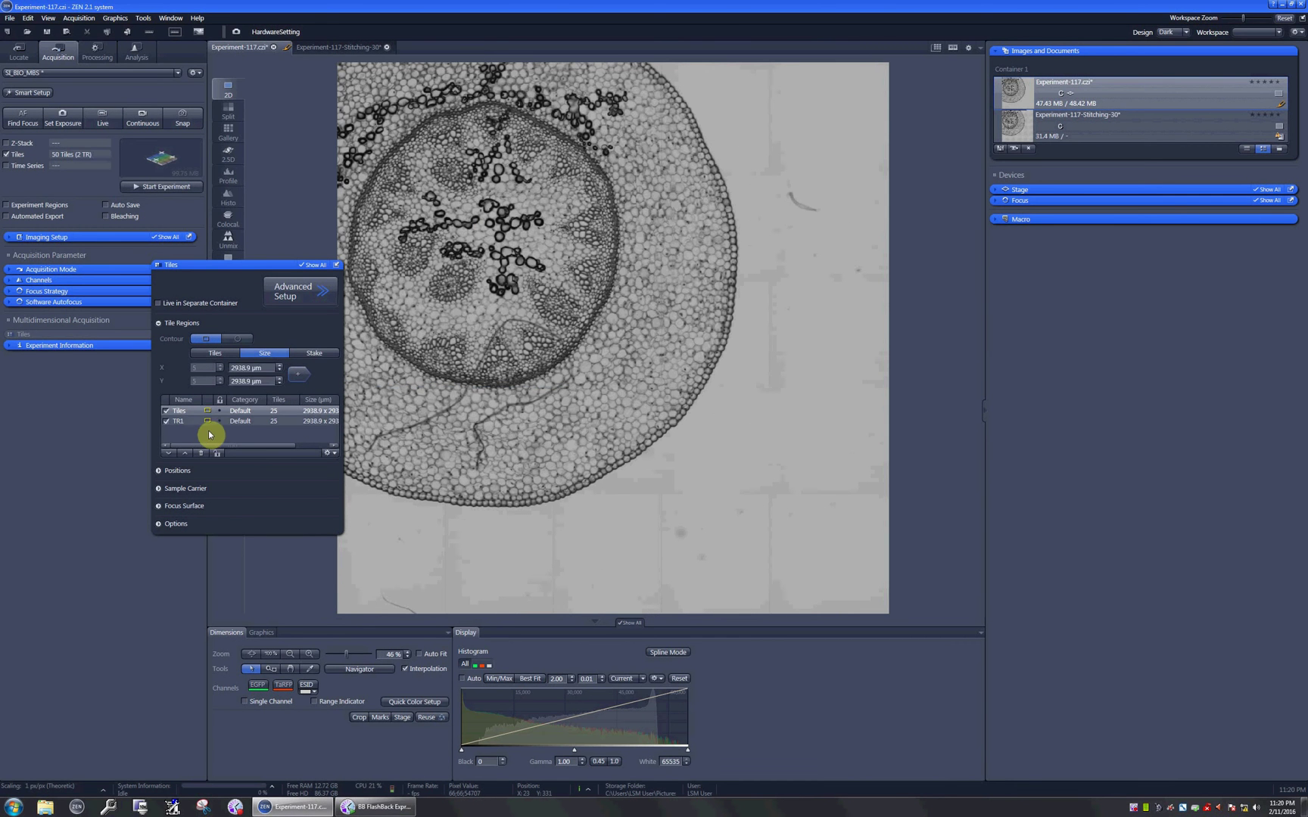
{"action": "left_click", "coordinate": [182, 422]}
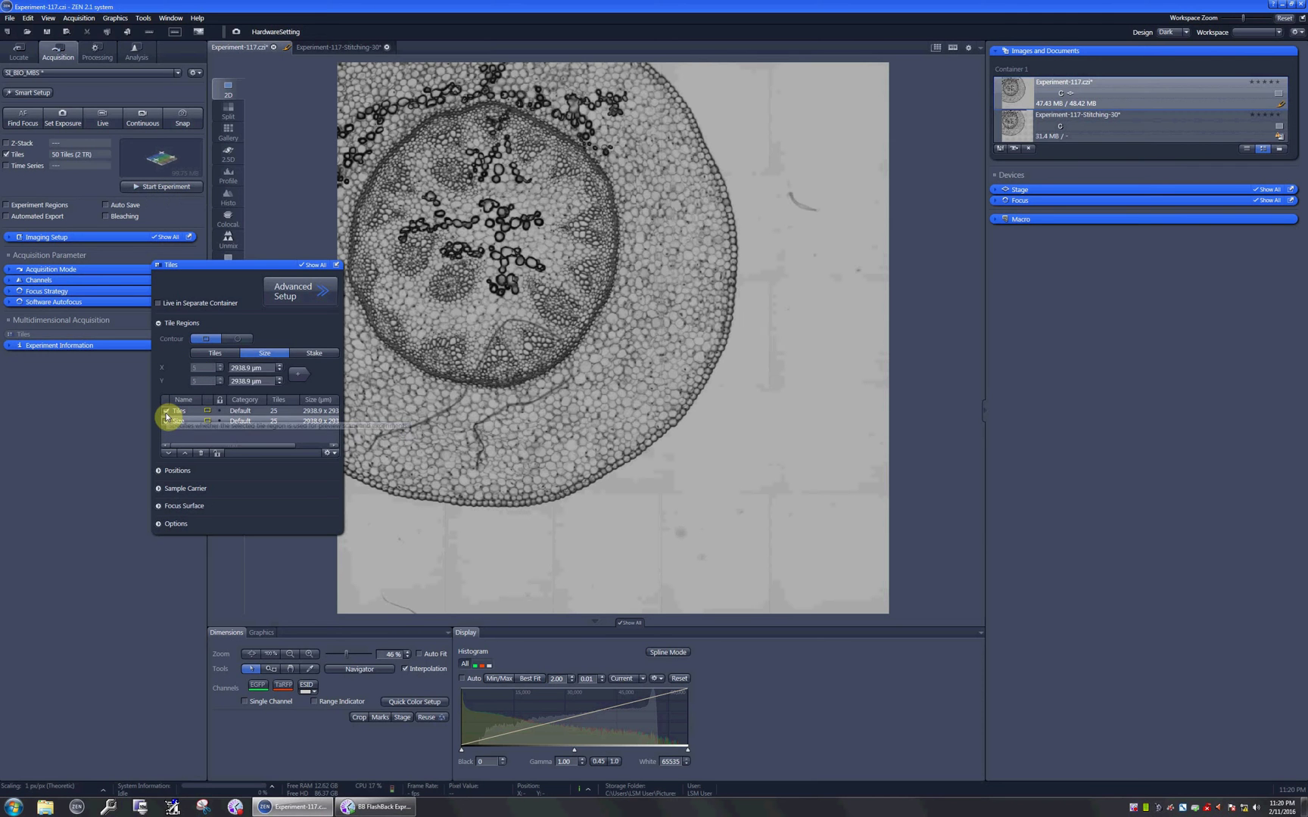
Untick the Tiles region, acquire the 25-tile Size scan Experiment-118, then switch to Stake mode
{"action": "left_click", "coordinate": [166, 413]}
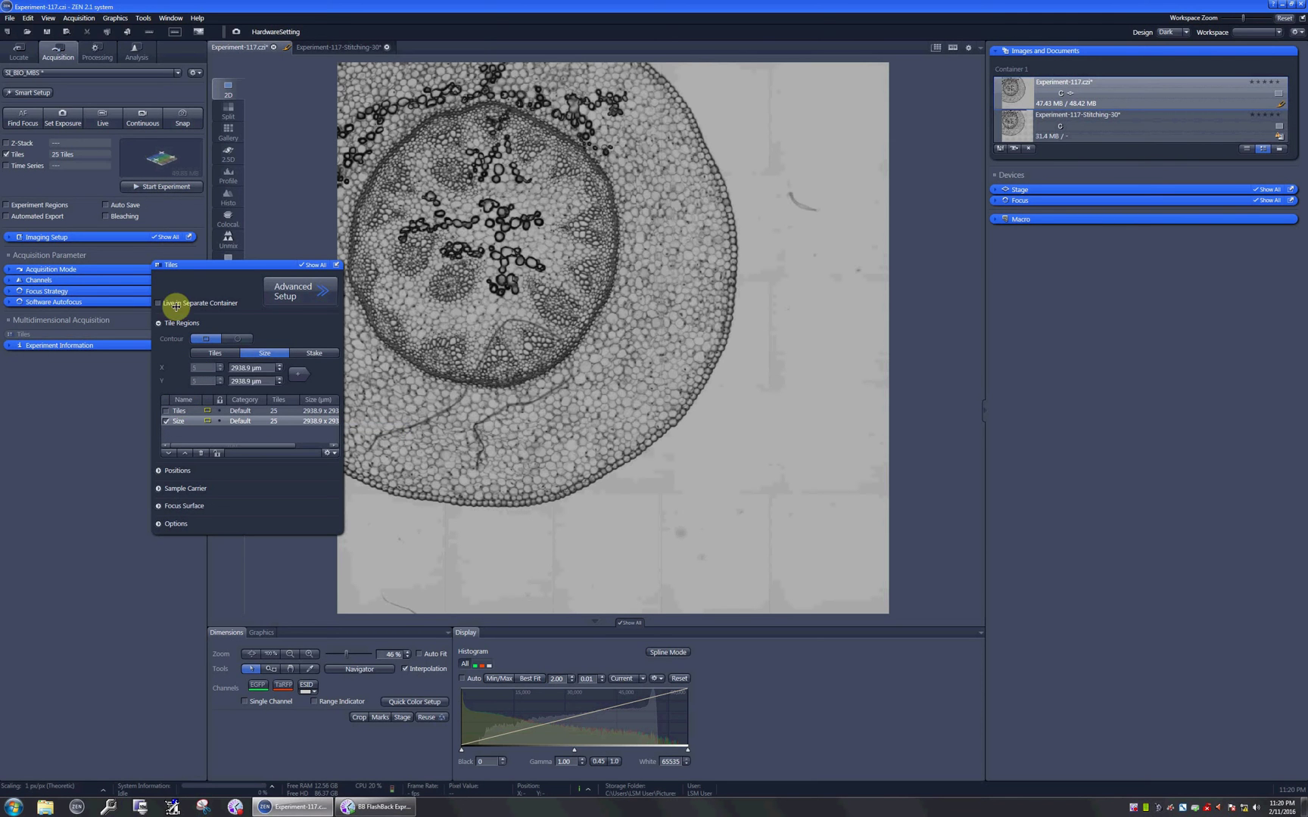
{"action": "left_click", "coordinate": [161, 187]}
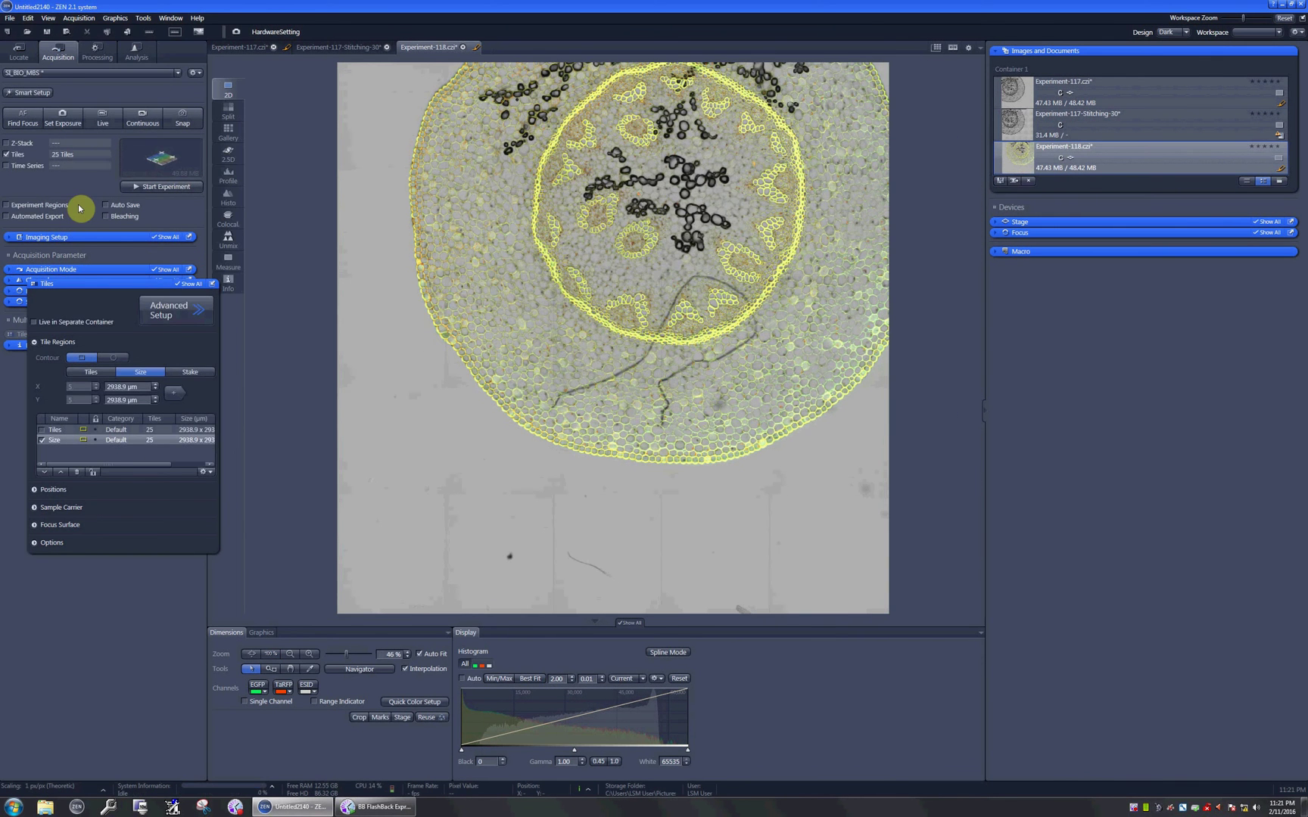
{"action": "left_click", "coordinate": [200, 374]}
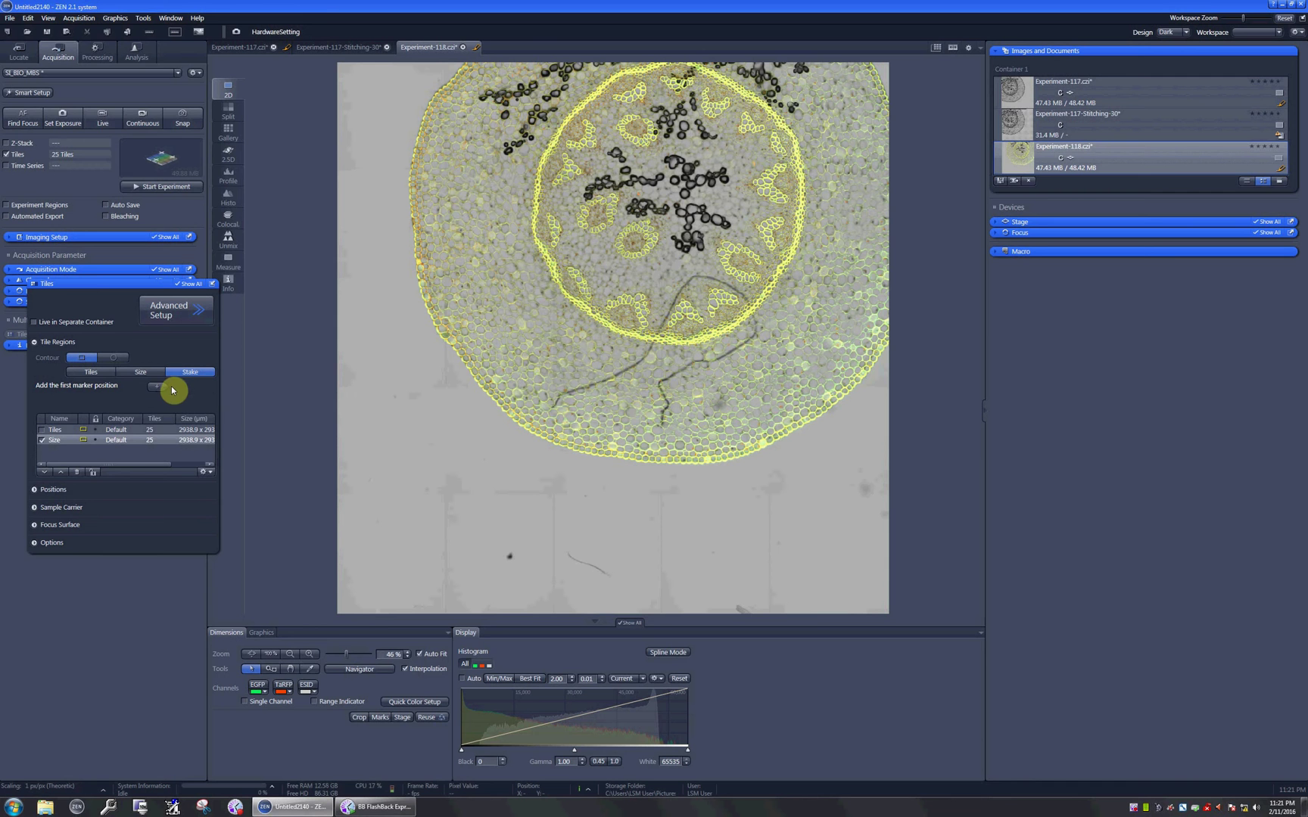
Place four markers around the section edge in Live, creating the 16-tile region TR1
{"action": "left_click", "coordinate": [104, 118]}
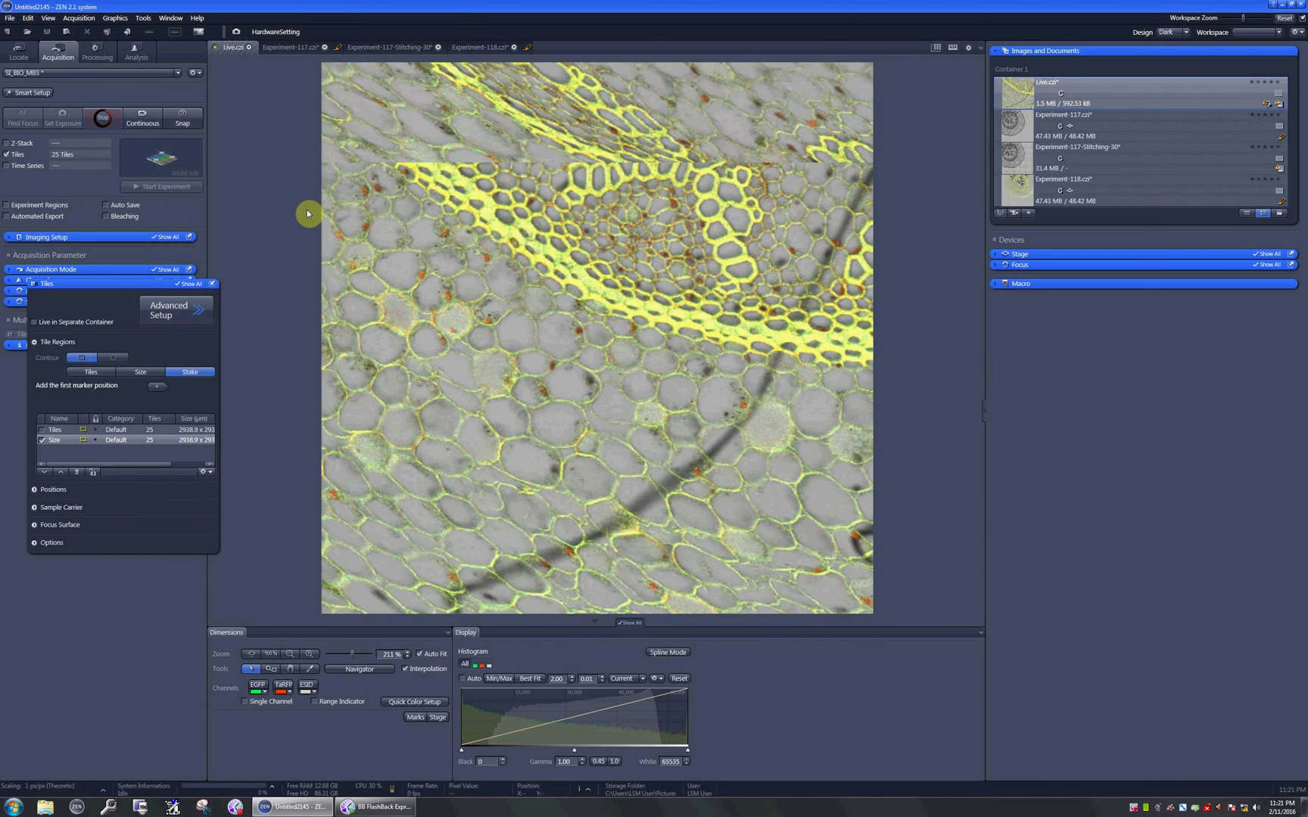
{"action": "left_click", "coordinate": [157, 389]}
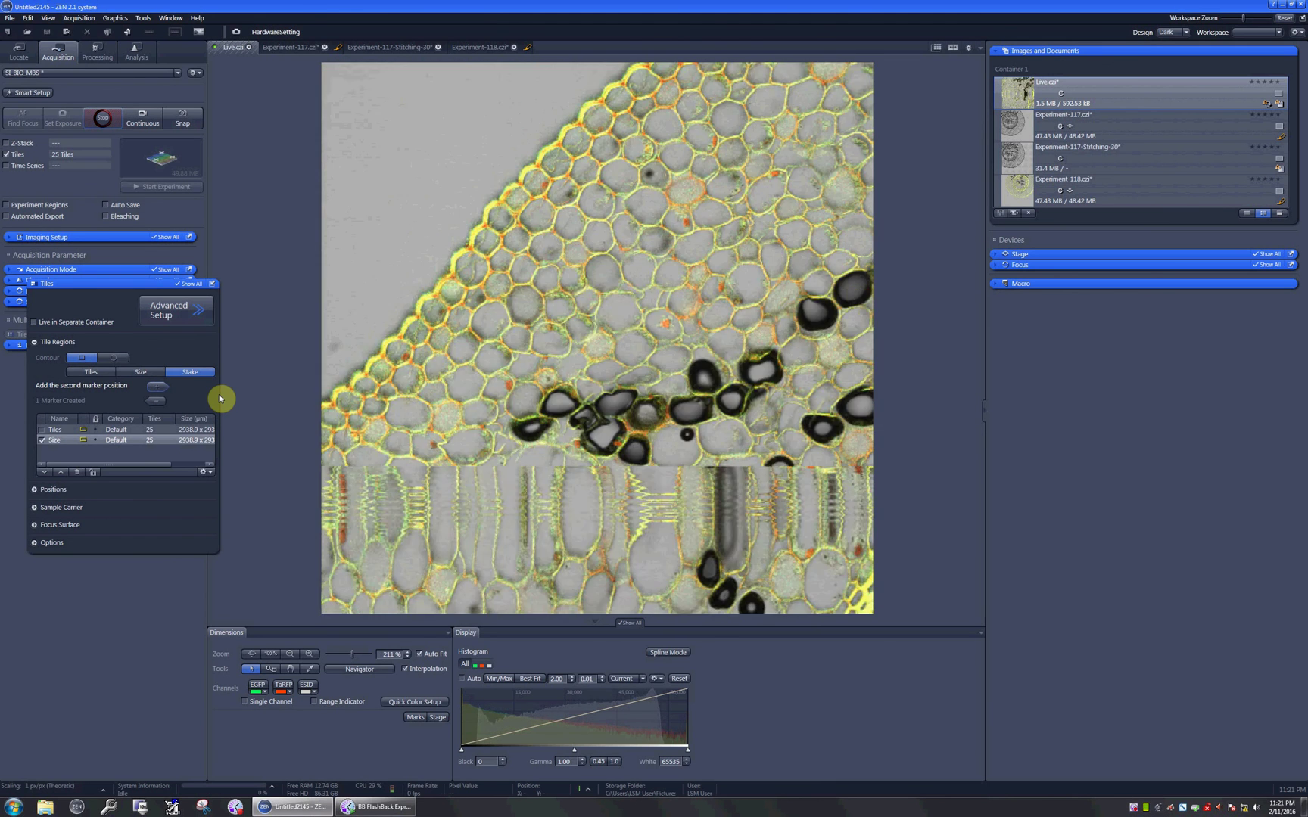
{"action": "left_click", "coordinate": [157, 387]}
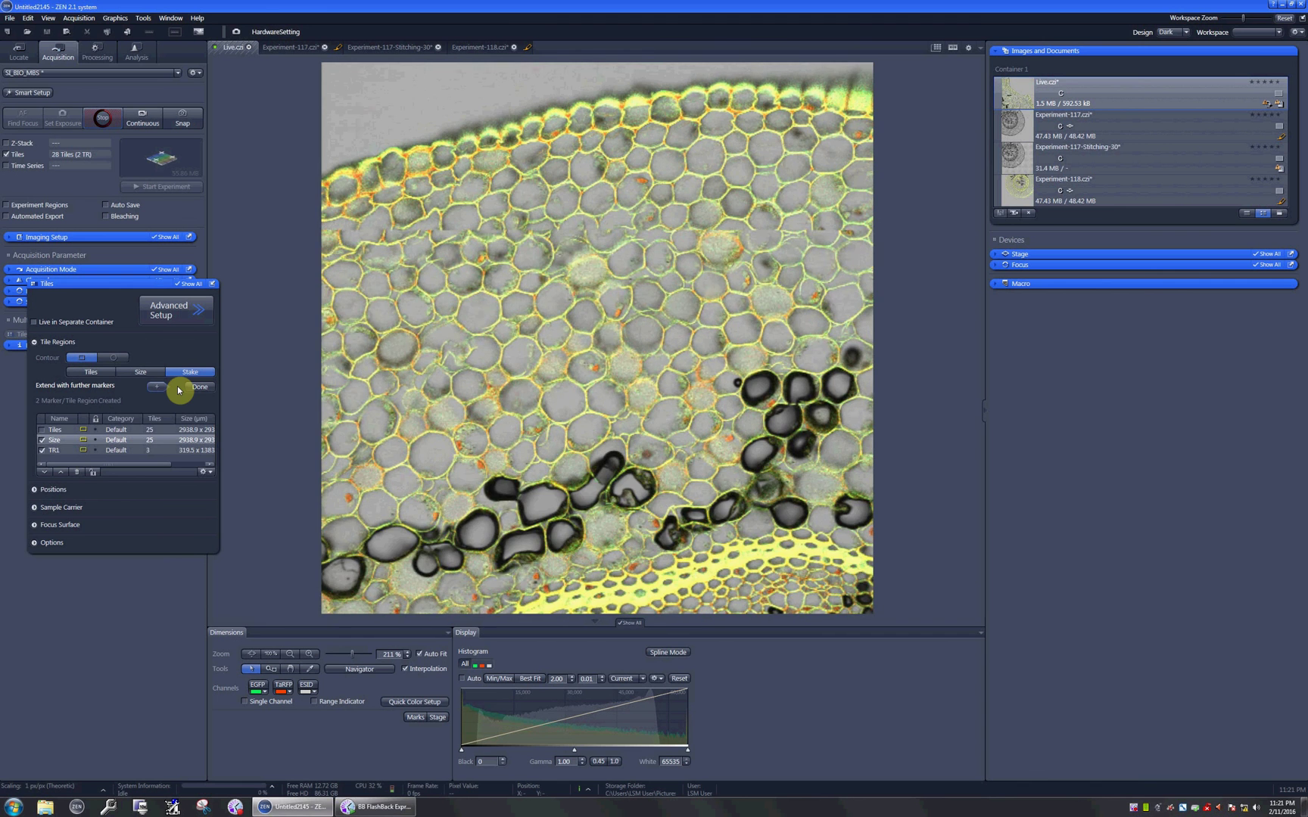
{"action": "left_click", "coordinate": [170, 388]}
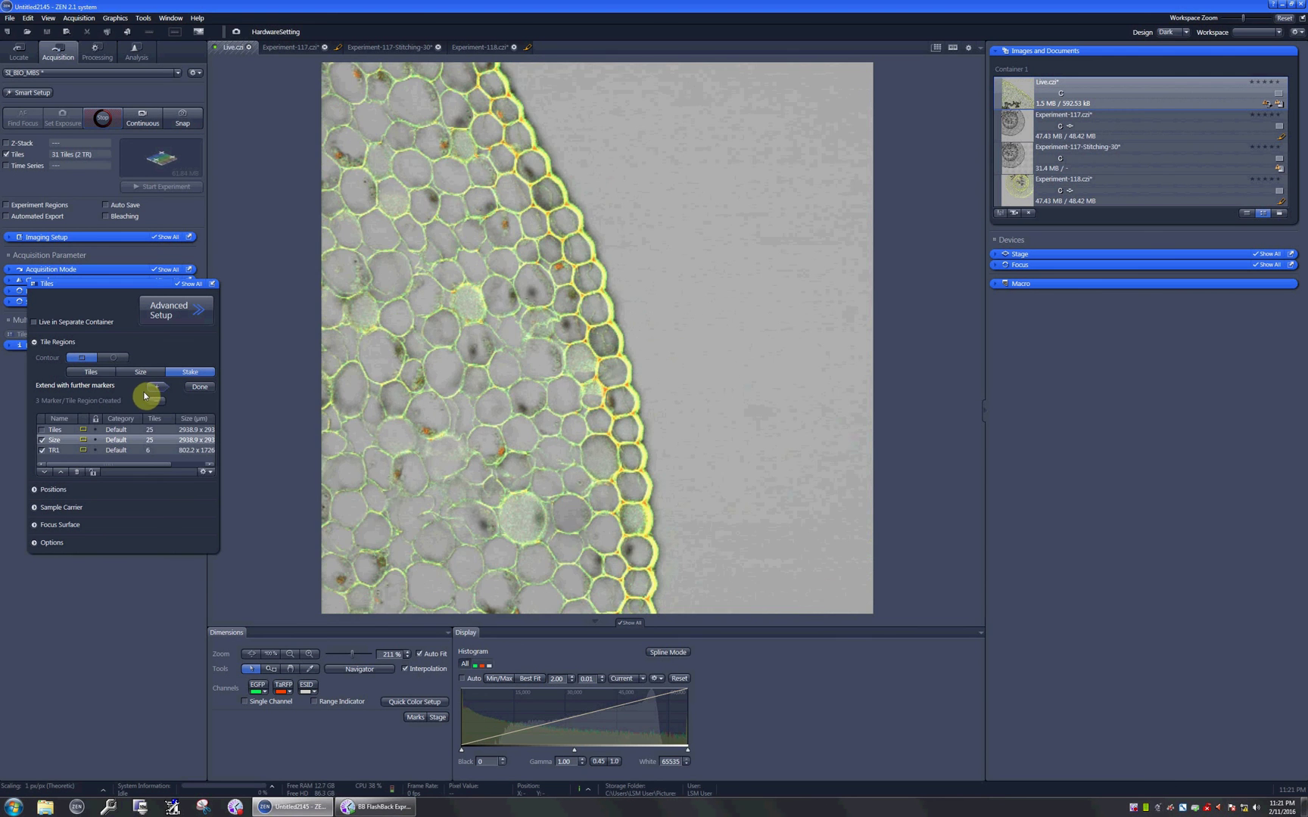
{"action": "left_click", "coordinate": [157, 390]}
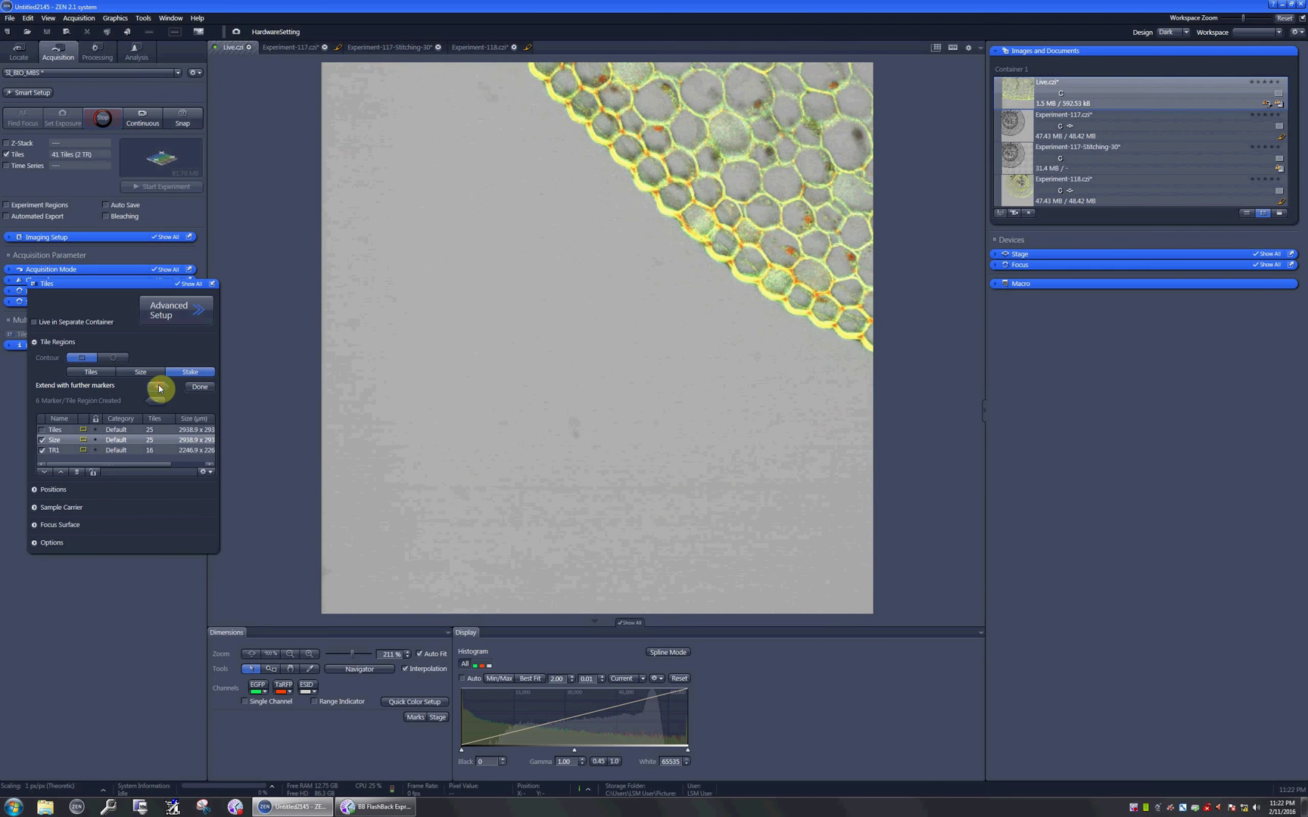
{"action": "left_click", "coordinate": [199, 387]}
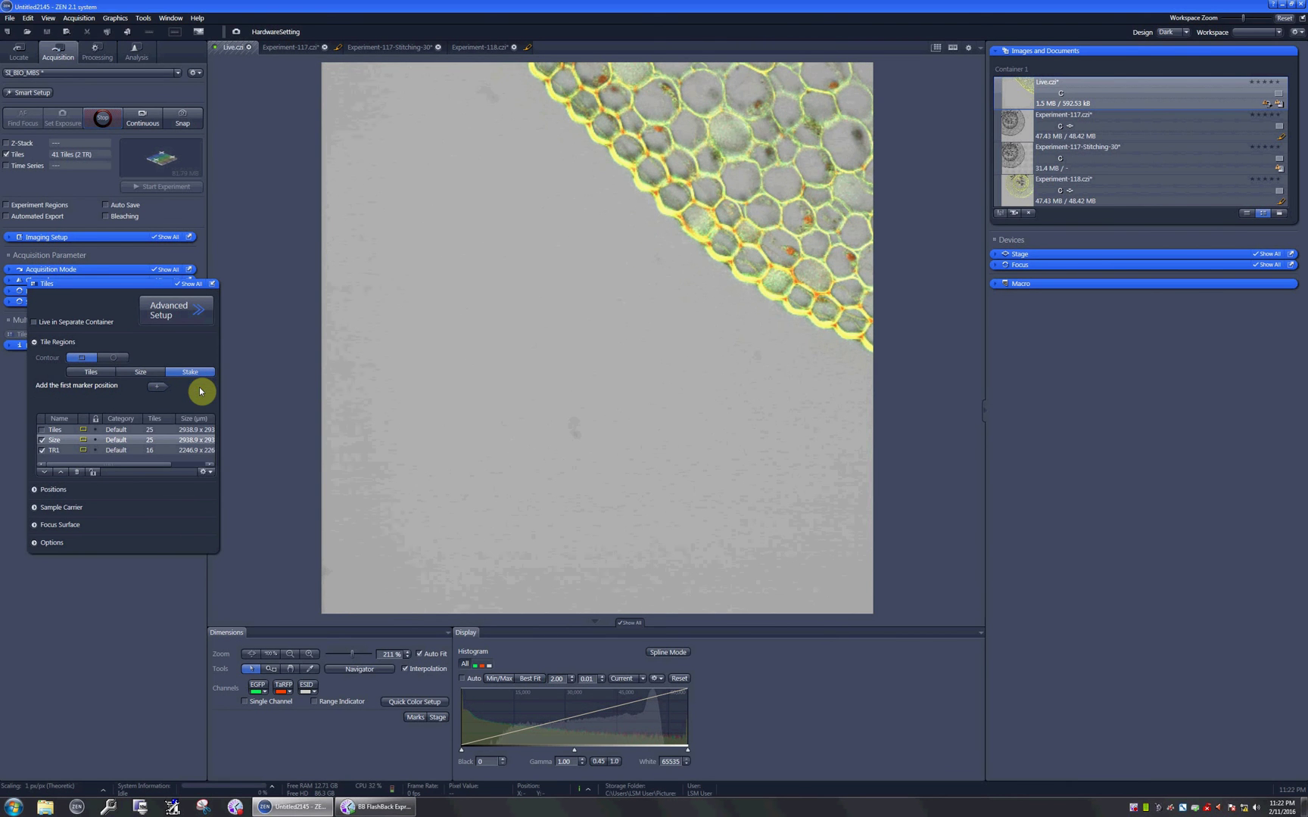
{"action": "left_click", "coordinate": [99, 119]}
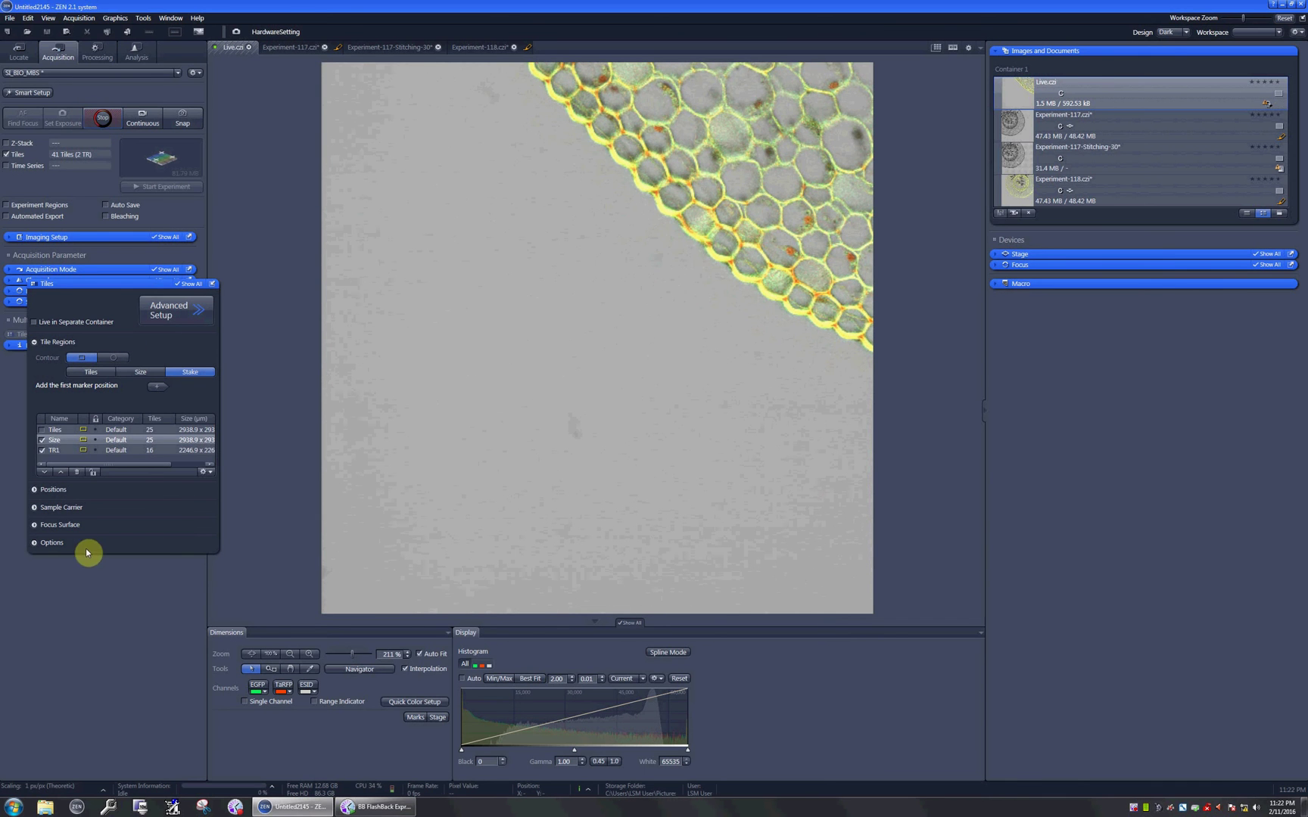
Rename region TR1 to 'Stake' and acquire the 41-tile scan Experiment-119
{"action": "left_click", "coordinate": [56, 450]}
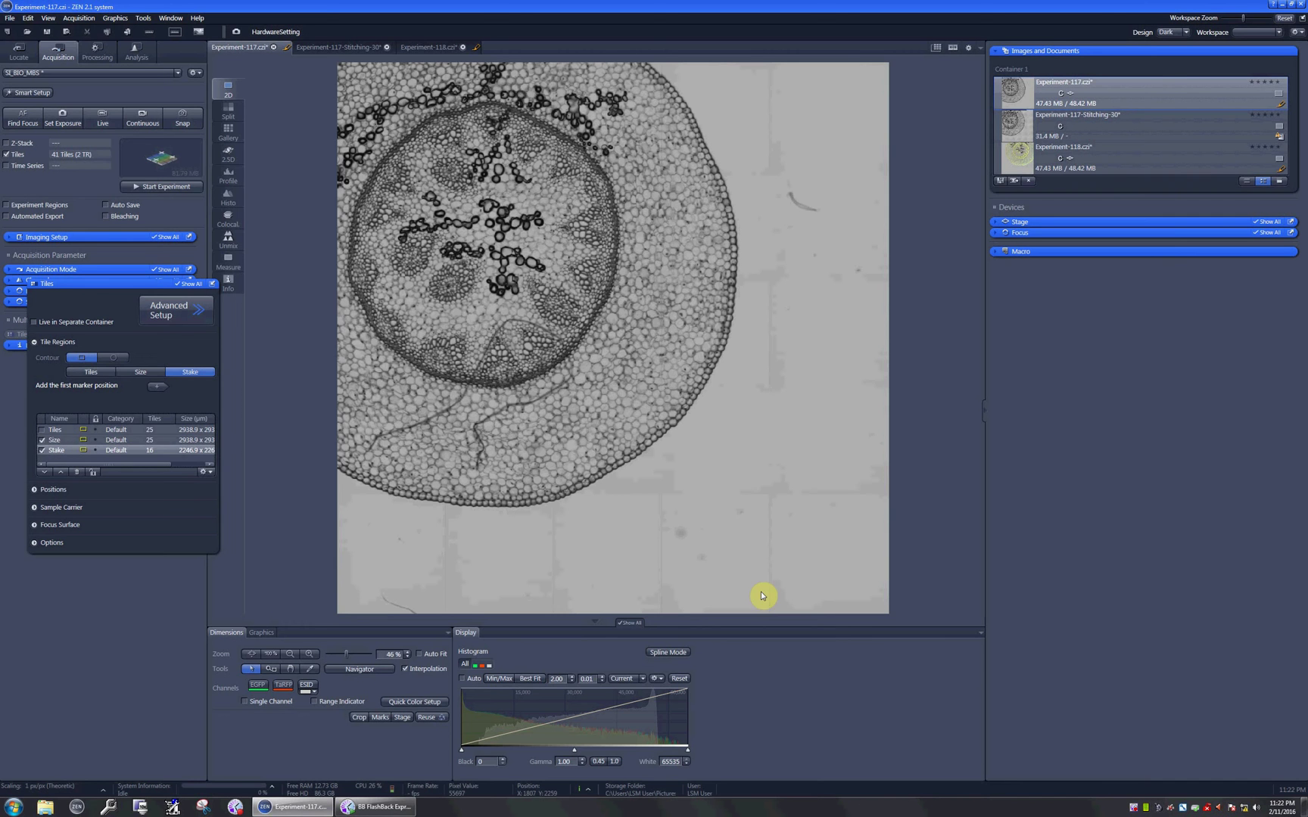
{"action": "left_click", "coordinate": [152, 452]}
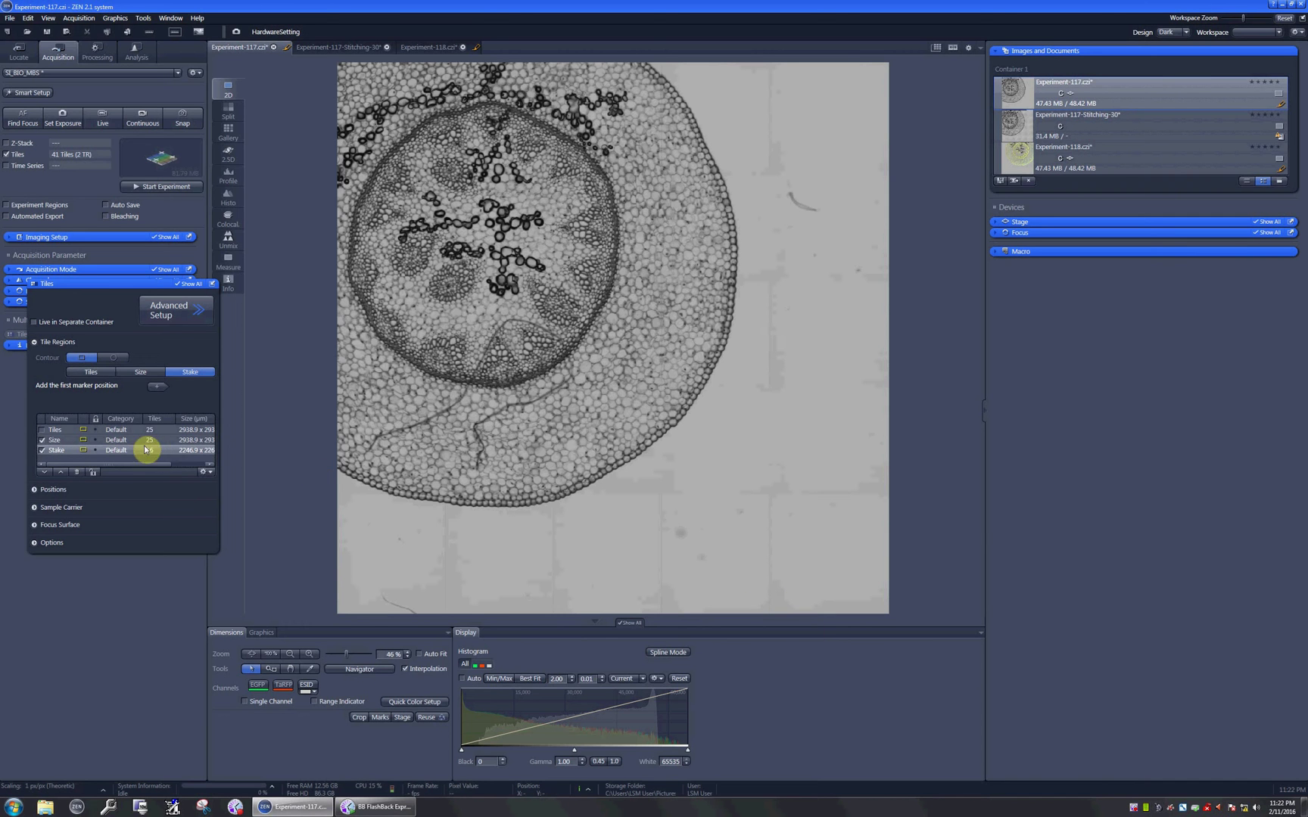
{"action": "left_click", "coordinate": [165, 187]}
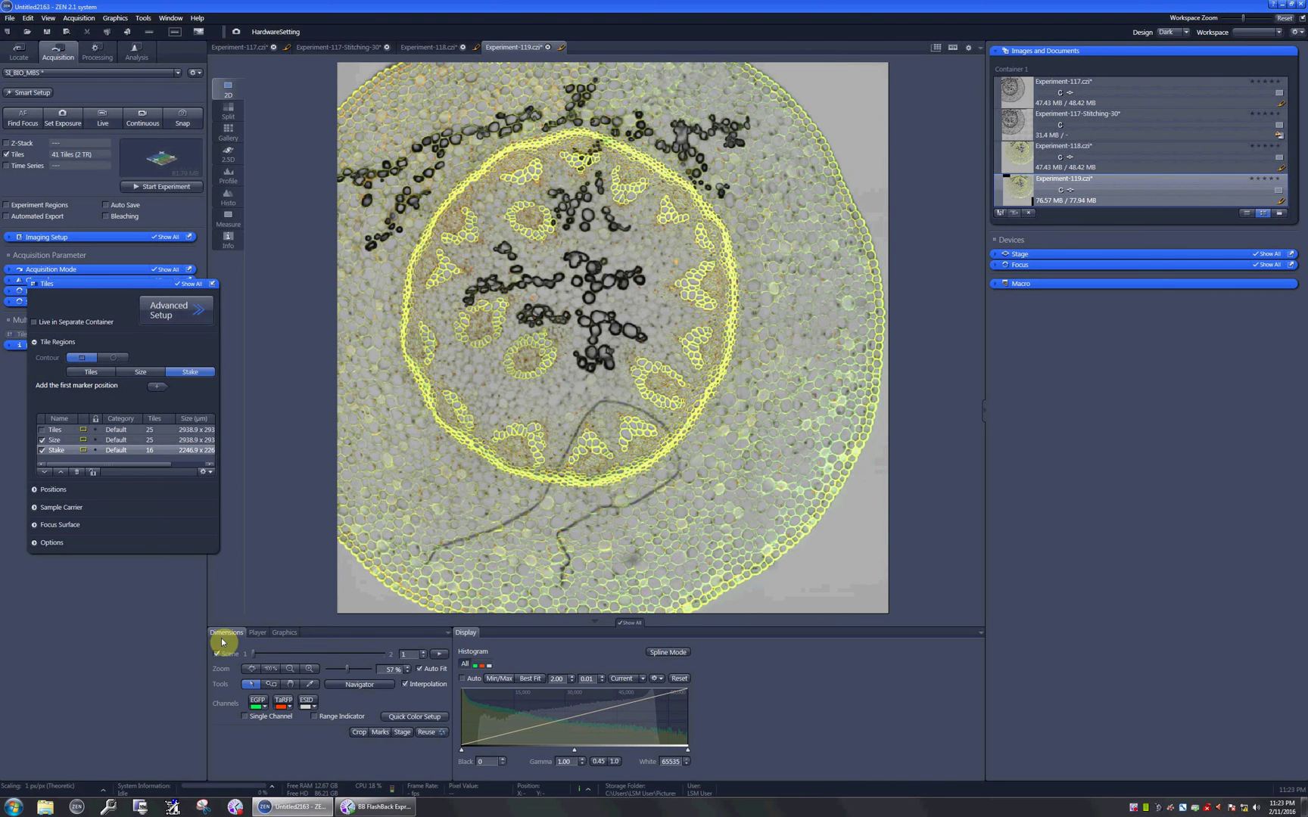
Stitch Experiment-119 into Experiment-119-Stitching-31 and view scene 2 as split channel panels
{"action": "left_click_drag", "start_coordinate": [253, 655], "coordinate": [234, 689]}
{"action": "left_click", "coordinate": [93, 54]}
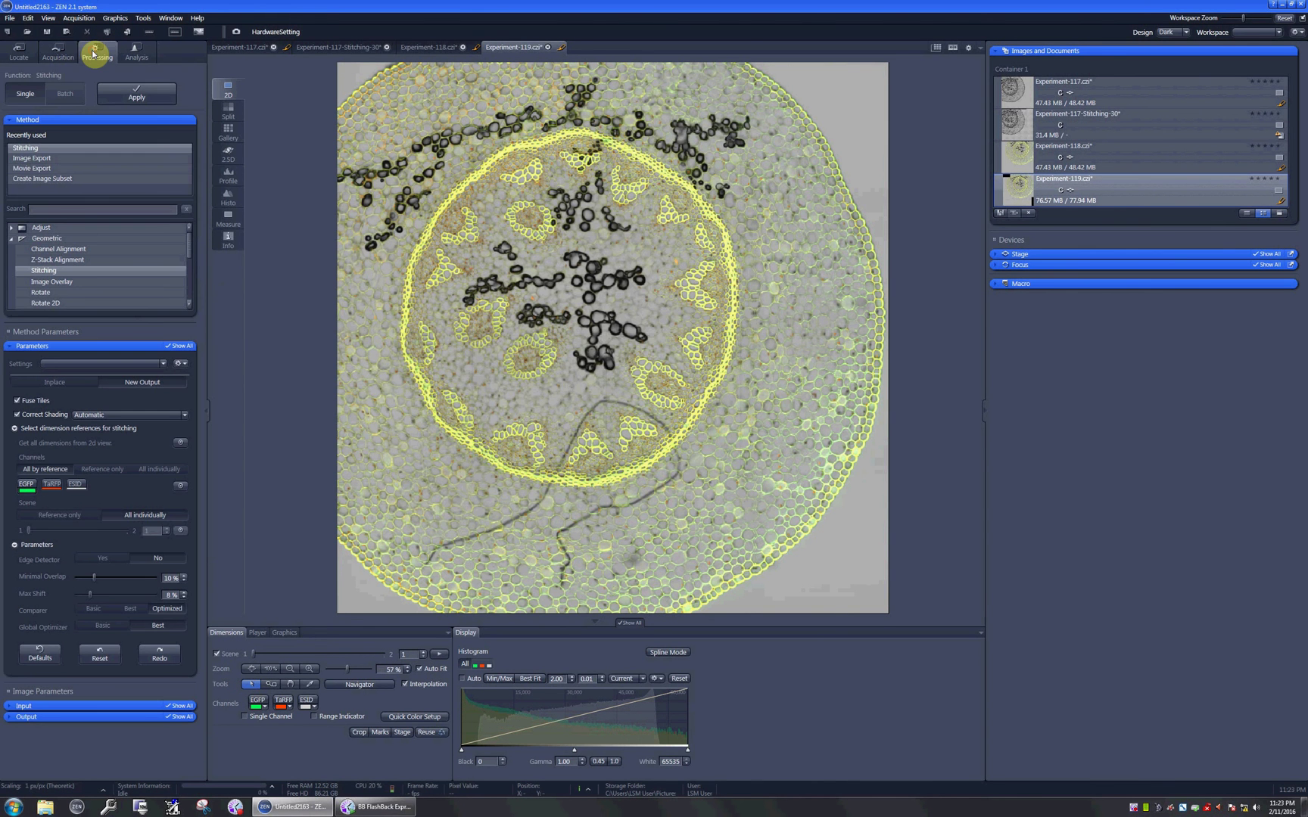
{"action": "left_click", "coordinate": [155, 101]}
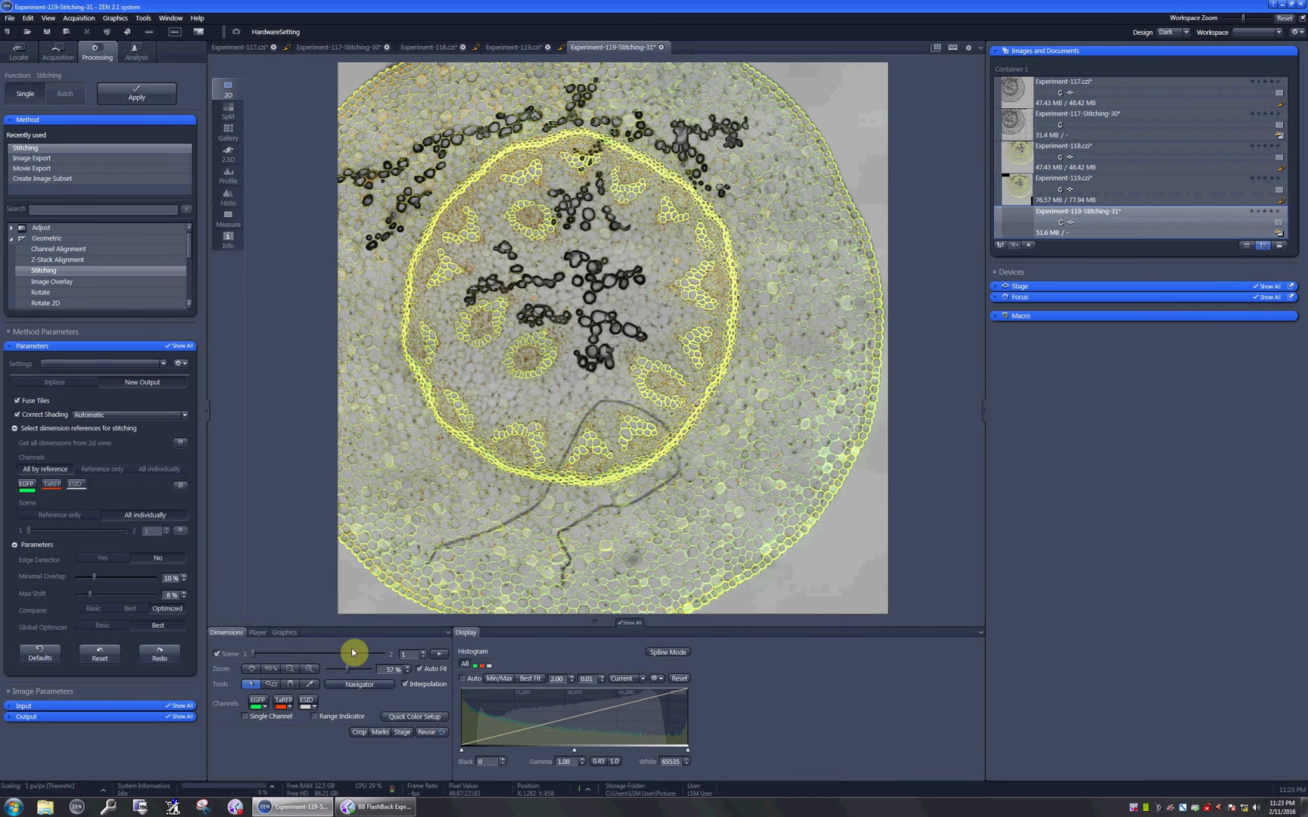
{"action": "left_click_drag", "start_coordinate": [255, 657], "coordinate": [418, 671]}
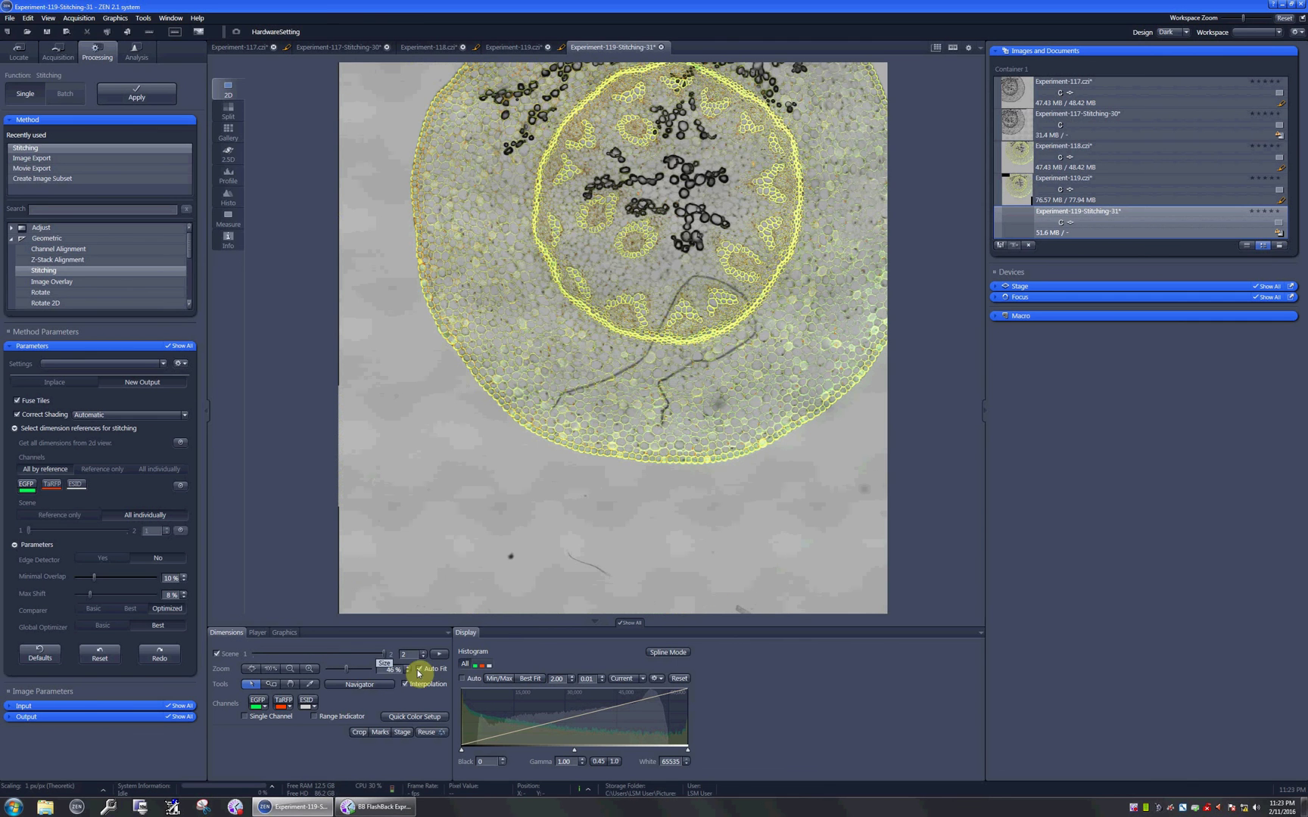
{"action": "left_click", "coordinate": [227, 112]}
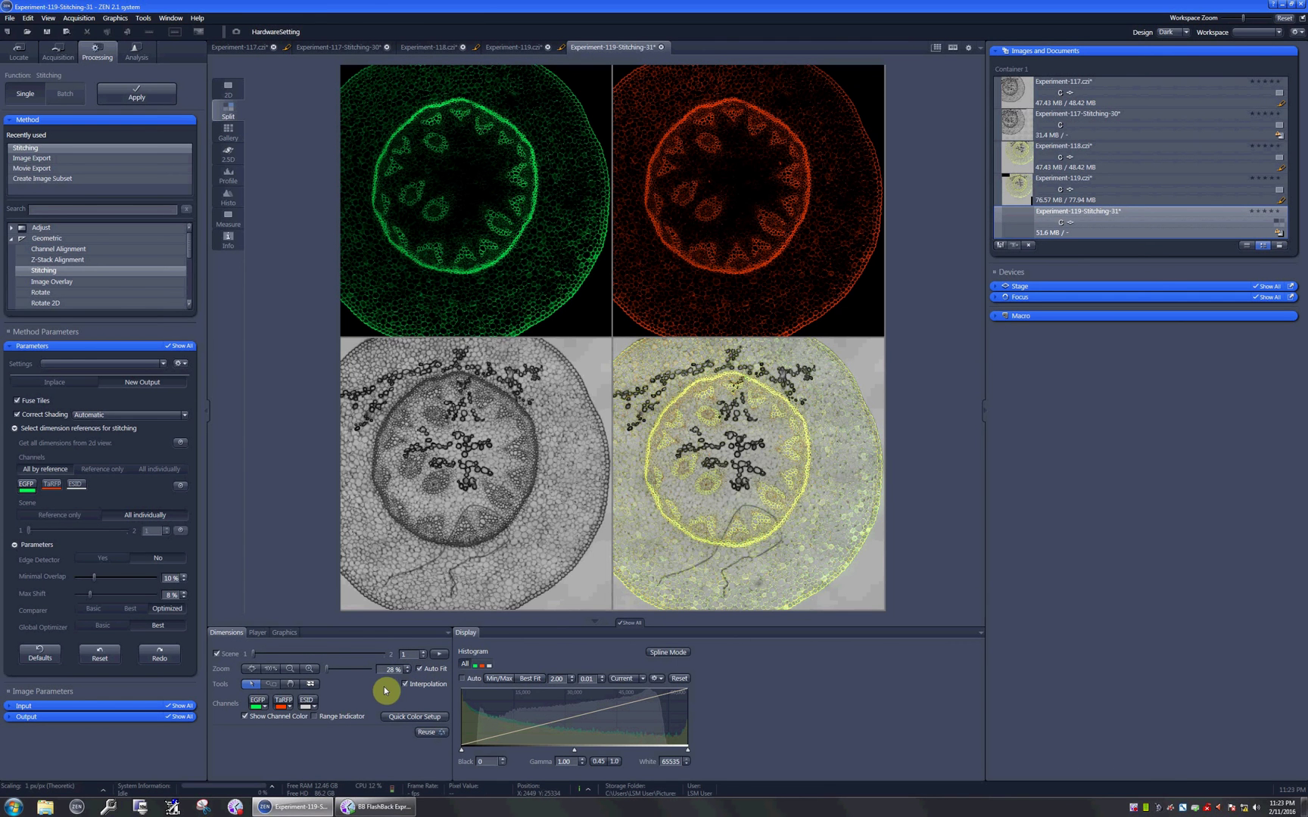
{"action": "mouse_move", "coordinate": [254, 654]}
{"action": "left_mouse_down"}
{"action": "mouse_move", "coordinate": [387, 669]}
{"action": "mouse_move", "coordinate": [242, 665]}
{"action": "left_mouse_up"}
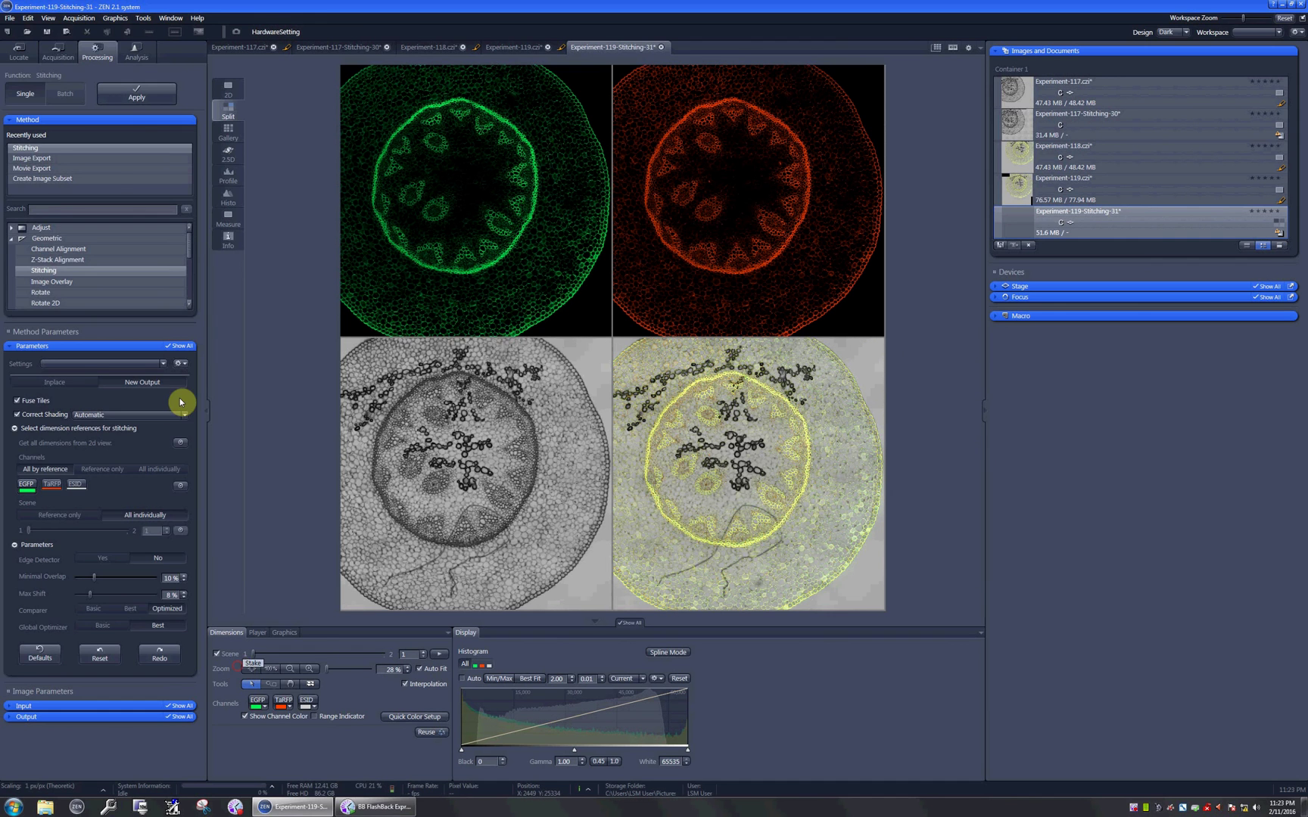
{"action": "left_click", "coordinate": [62, 56]}
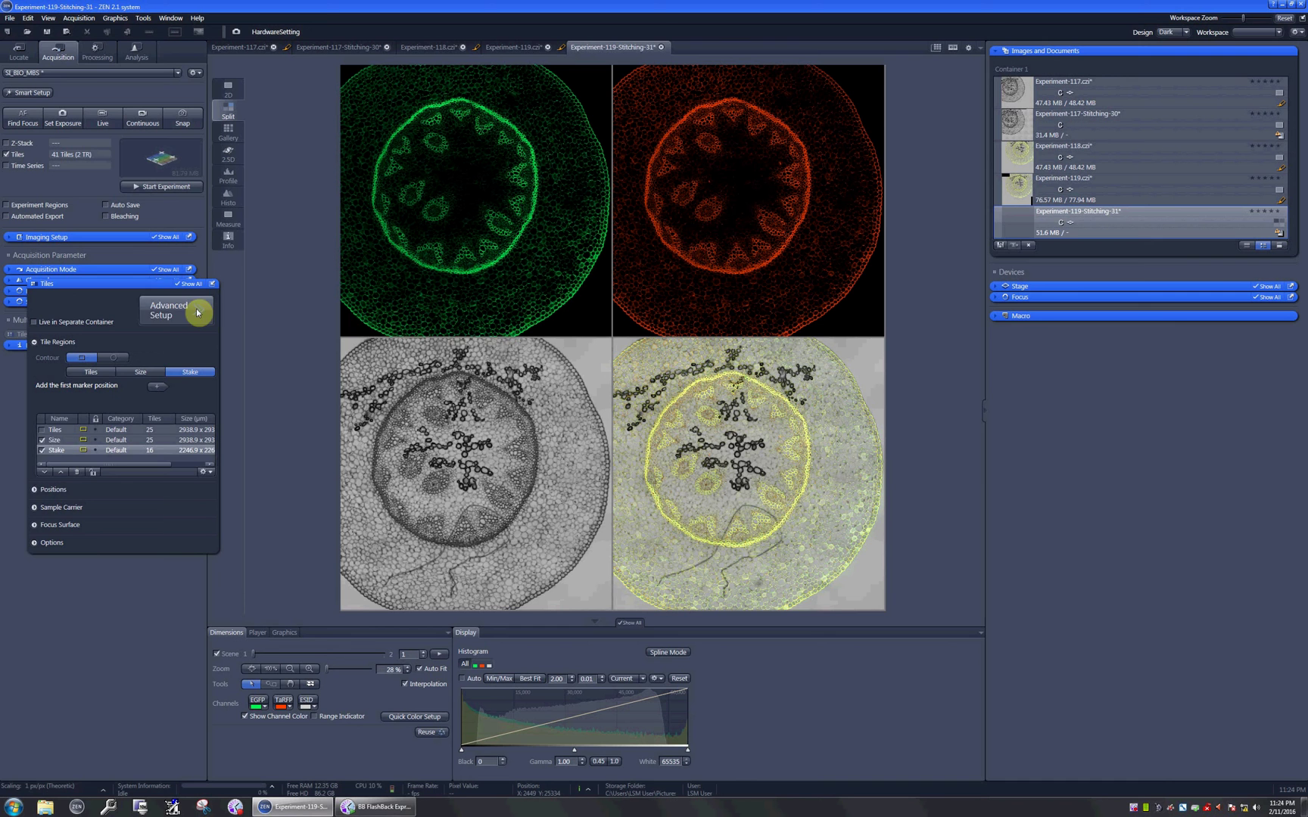
Untick the Size tile region so it is excluded from the scan
{"action": "left_click", "coordinate": [42, 441]}
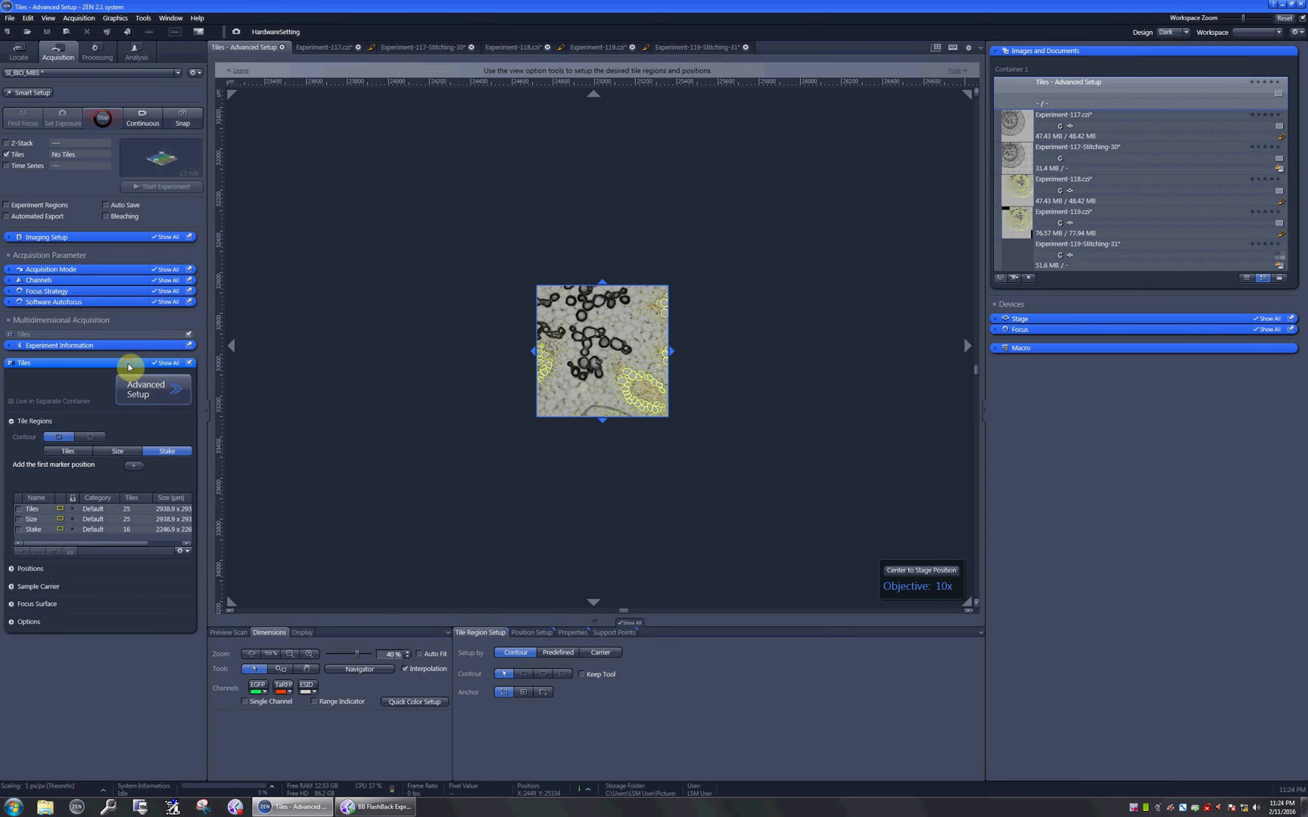
Draw a rectangular Contour tile region, TR1, across the stage map
{"action": "left_click", "coordinate": [524, 675]}
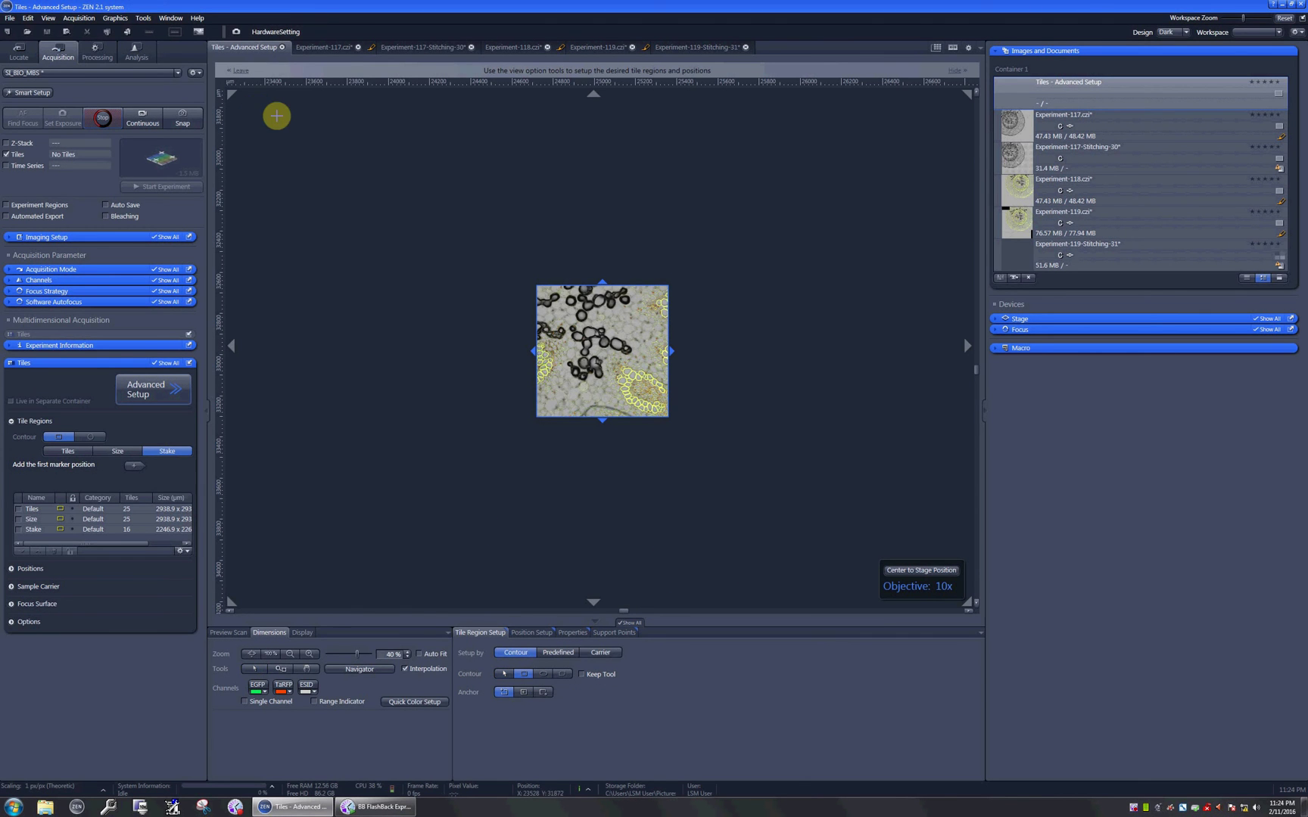
{"action": "left_click_drag", "start_coordinate": [256, 92], "coordinate": [893, 603]}
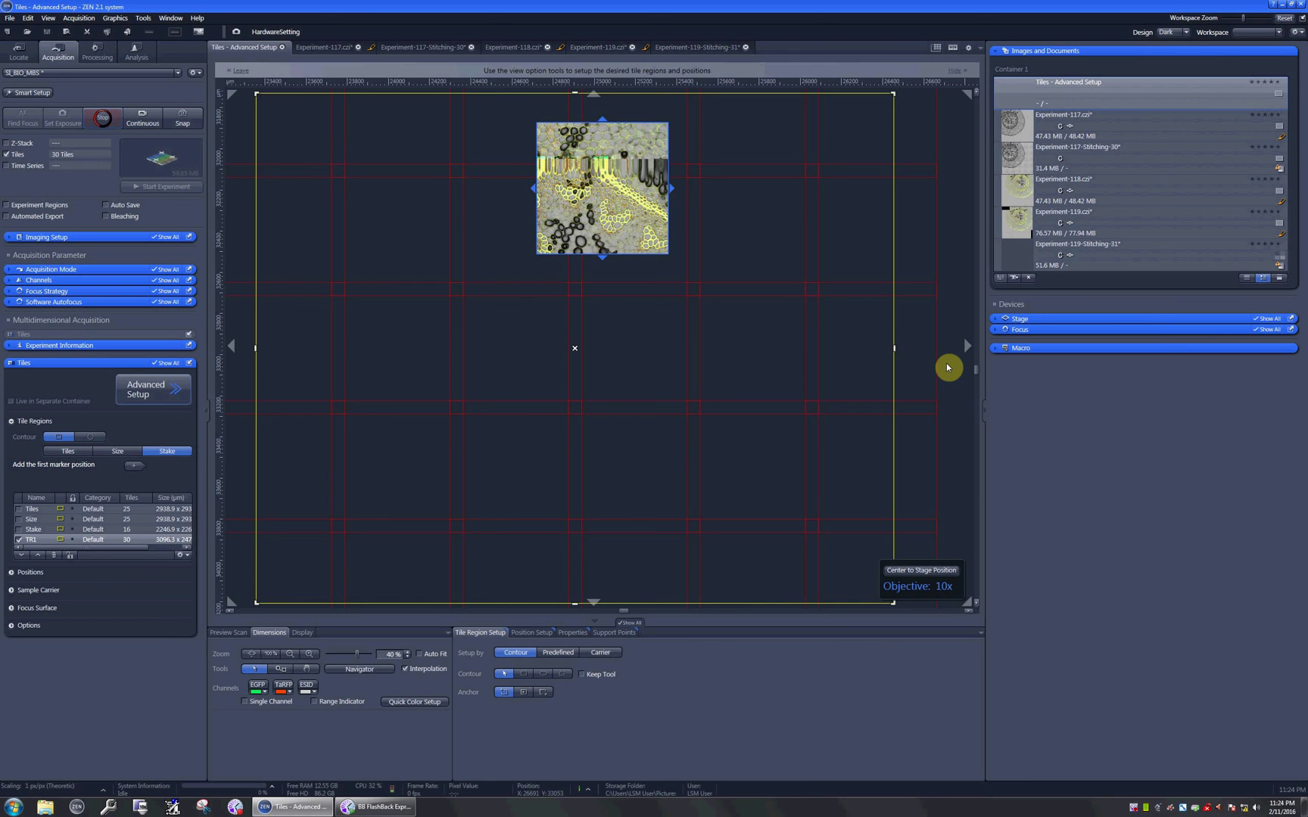
{"action": "scroll", "coordinate": [977, 367], "scroll_direction": "up", "scroll_amount": 5}
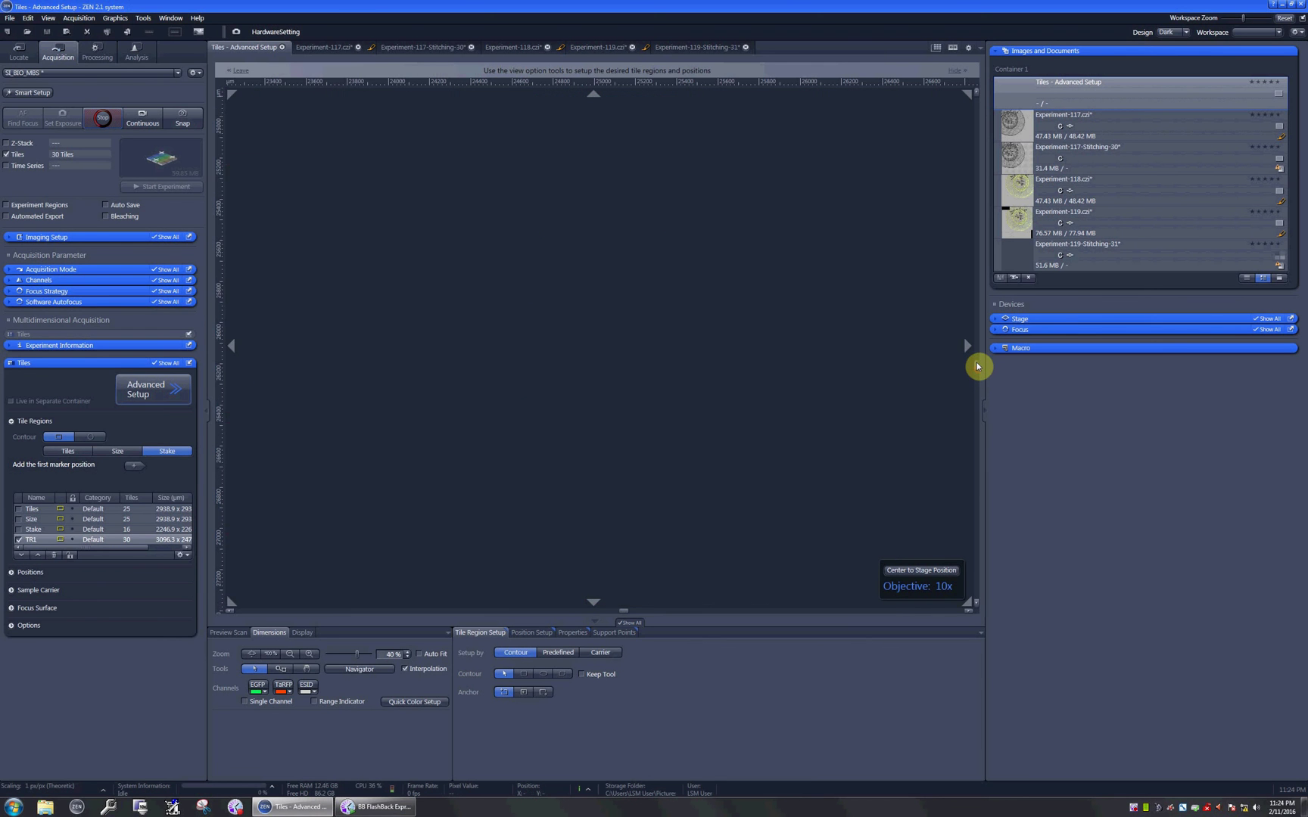
{"action": "scroll", "coordinate": [976, 362], "scroll_direction": "down", "scroll_amount": 6}
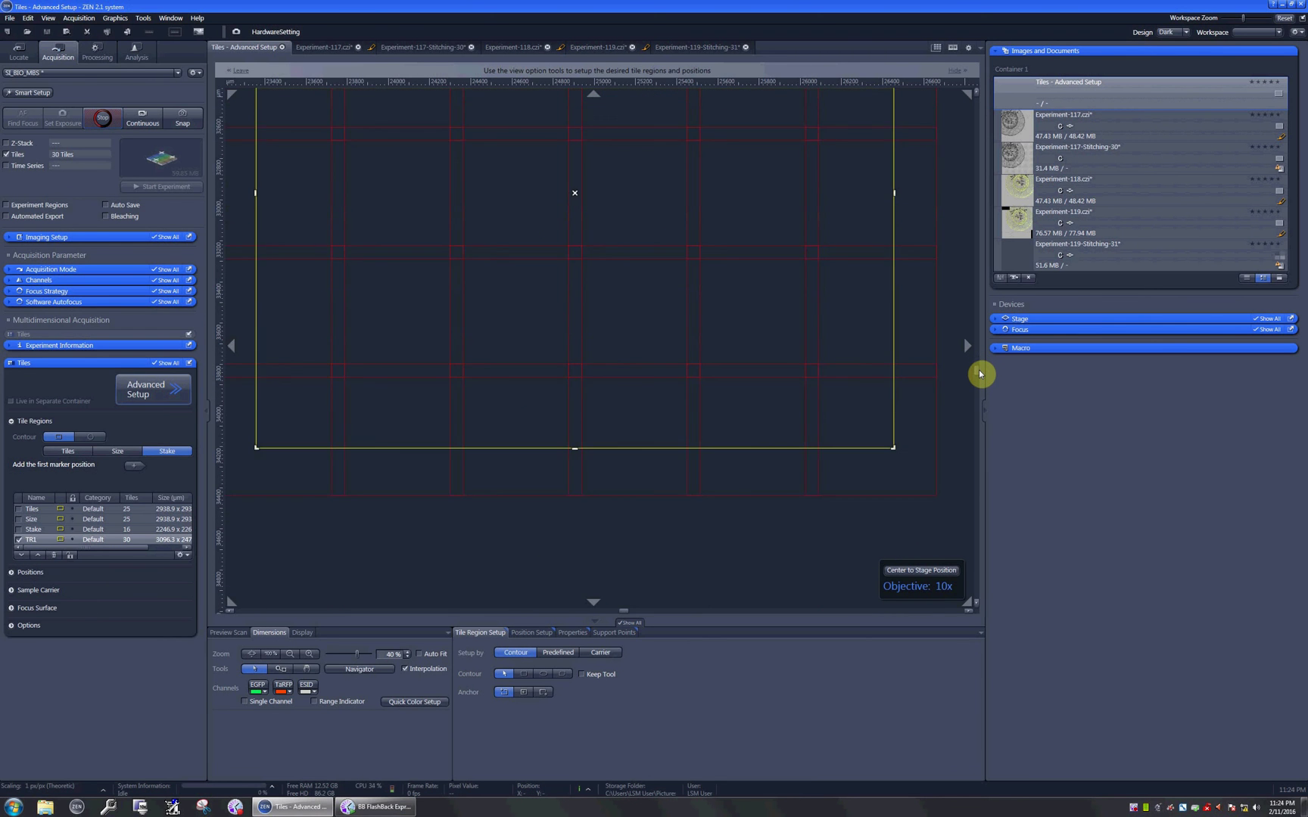
{"action": "scroll", "coordinate": [978, 369], "scroll_direction": "up", "scroll_amount": 1}
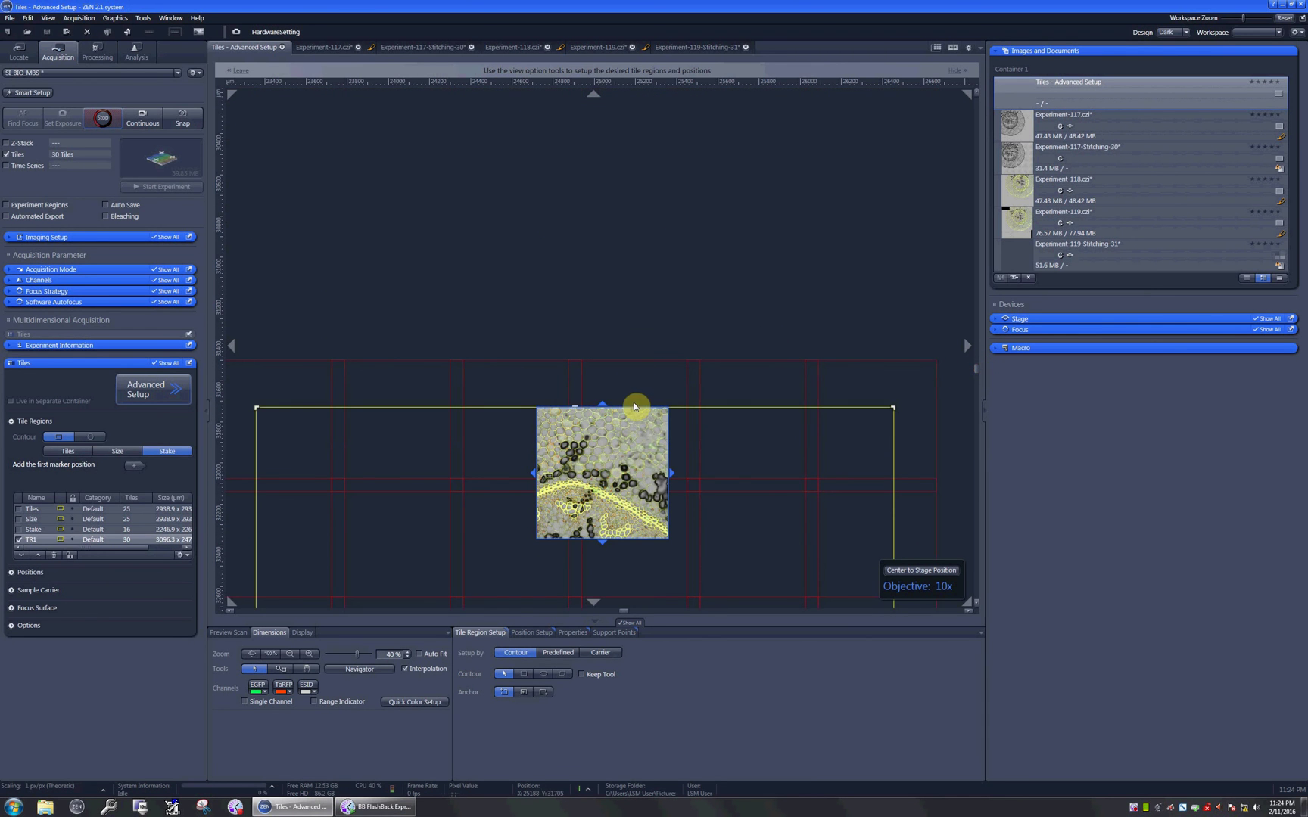
{"action": "scroll", "coordinate": [635, 406], "scroll_direction": "down", "scroll_amount": 4}
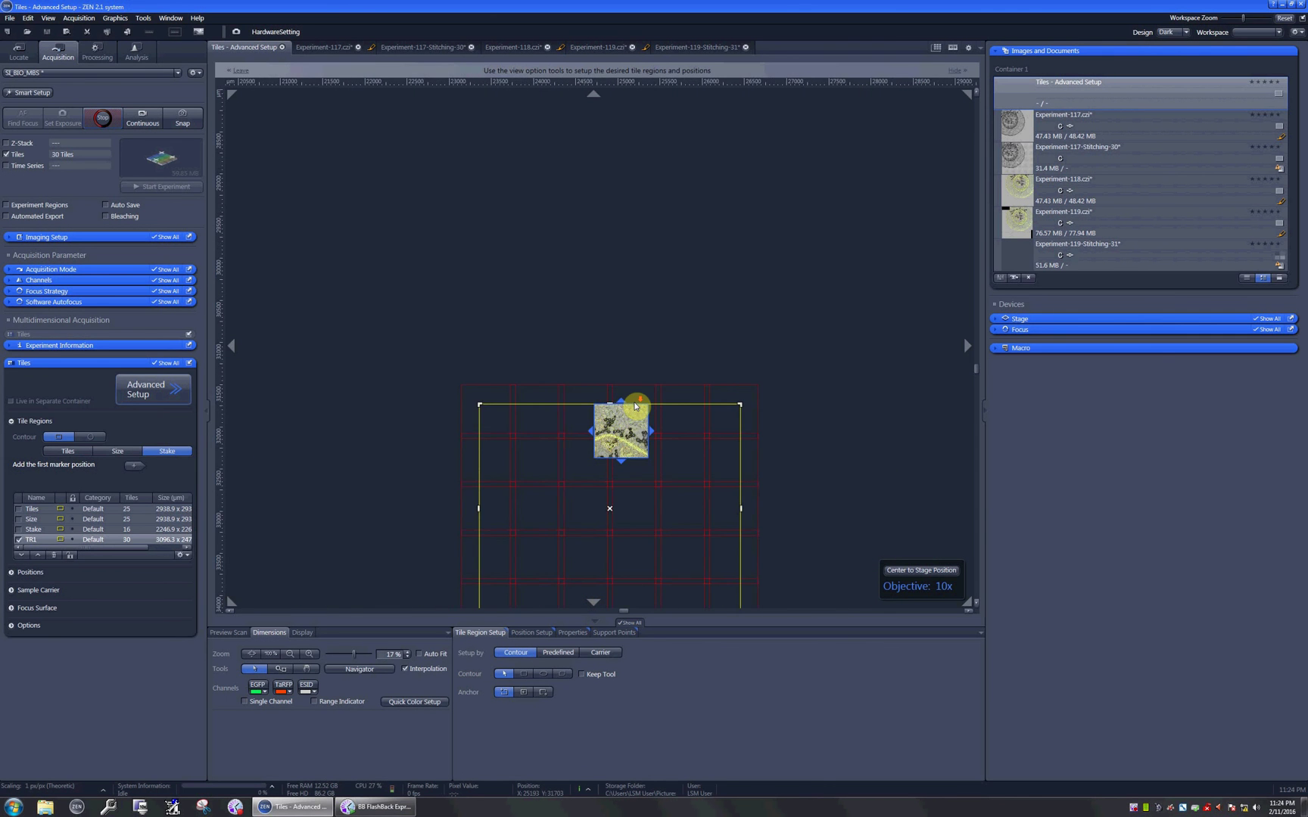
{"action": "scroll", "coordinate": [635, 405], "scroll_direction": "down", "scroll_amount": 3}
{"action": "scroll", "coordinate": [635, 406], "scroll_direction": "up", "scroll_amount": 4}
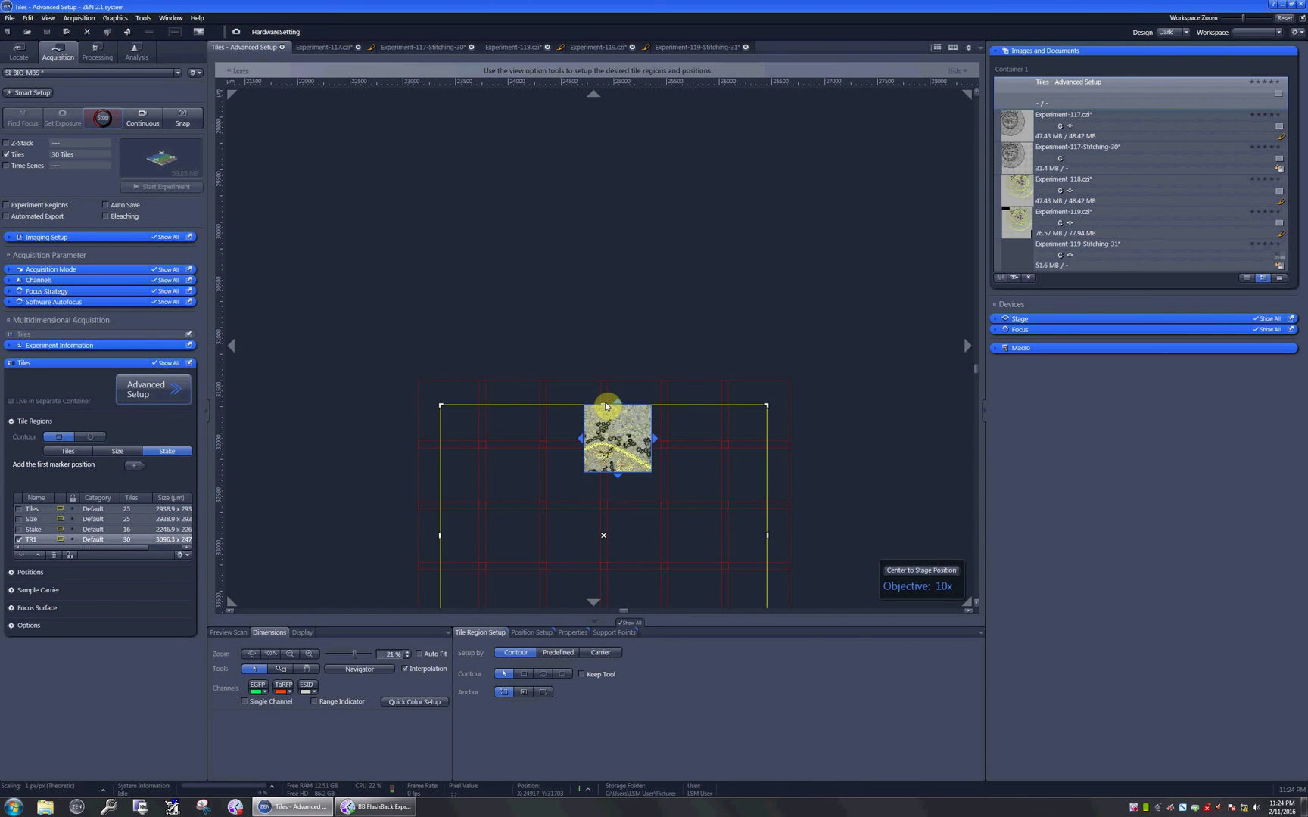
Adjust TR1's top edge and move the stage there, giving 36 tiles
{"action": "left_click", "coordinate": [603, 407]}
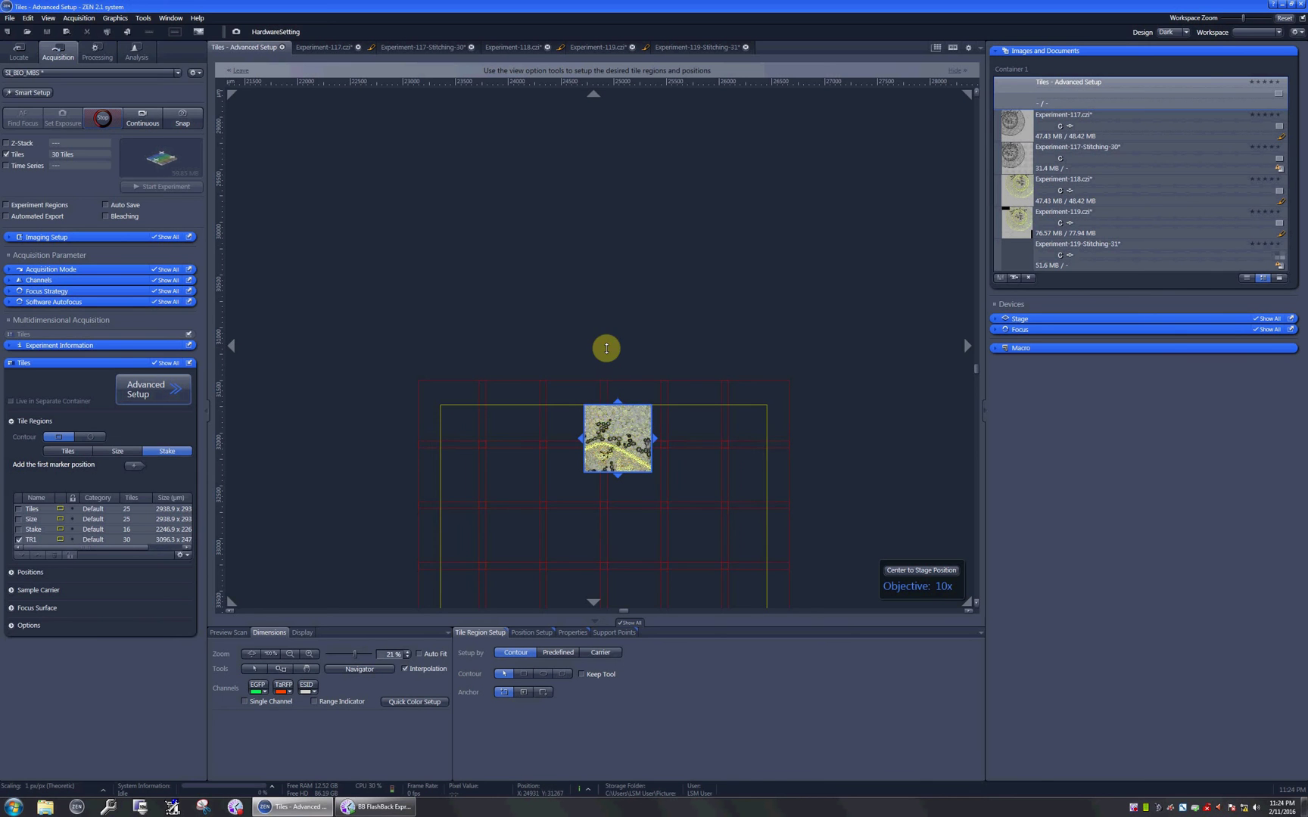
{"action": "left_click", "coordinate": [605, 457]}
{"action": "left_click", "coordinate": [611, 416]}
{"action": "left_click", "coordinate": [604, 406]}
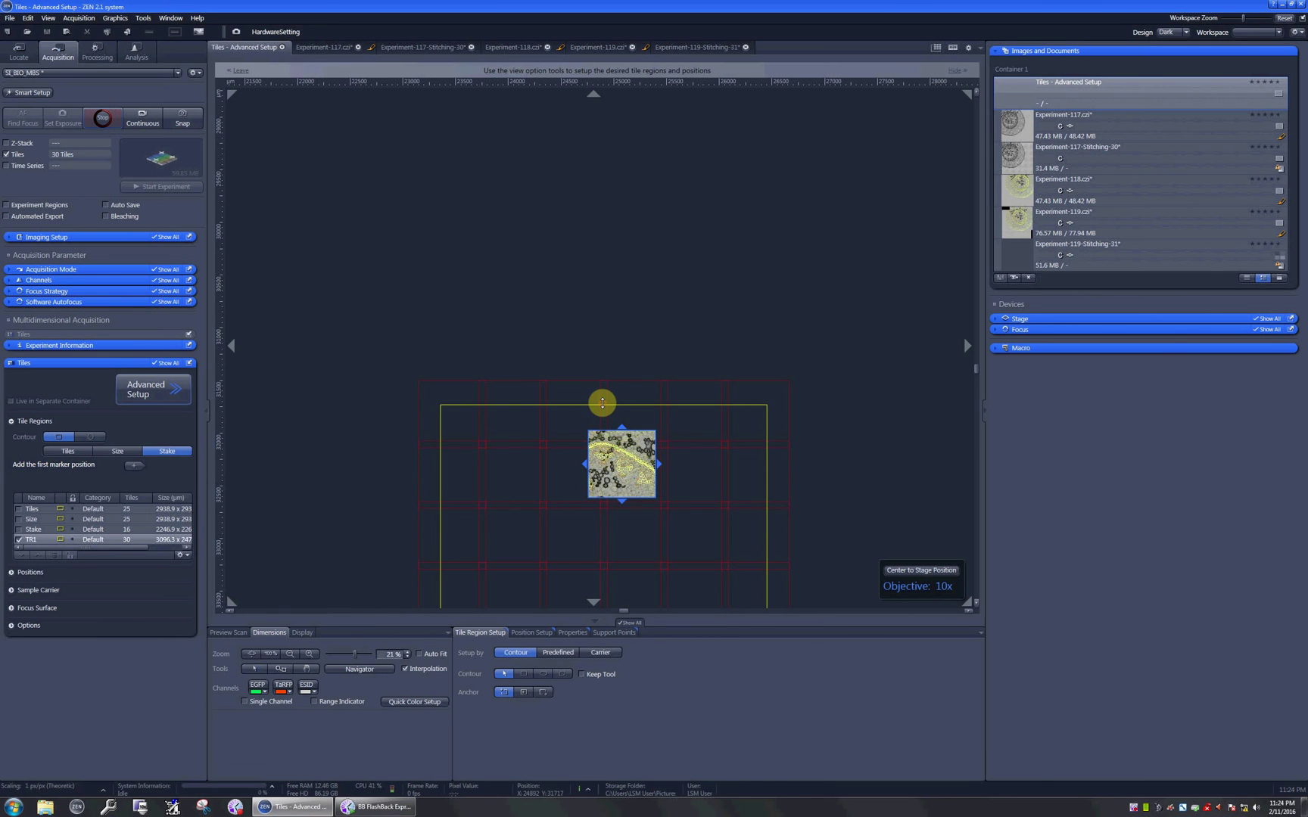
{"action": "left_click_drag", "start_coordinate": [603, 406], "coordinate": [607, 327]}
{"action": "double_click", "coordinate": [650, 410]}
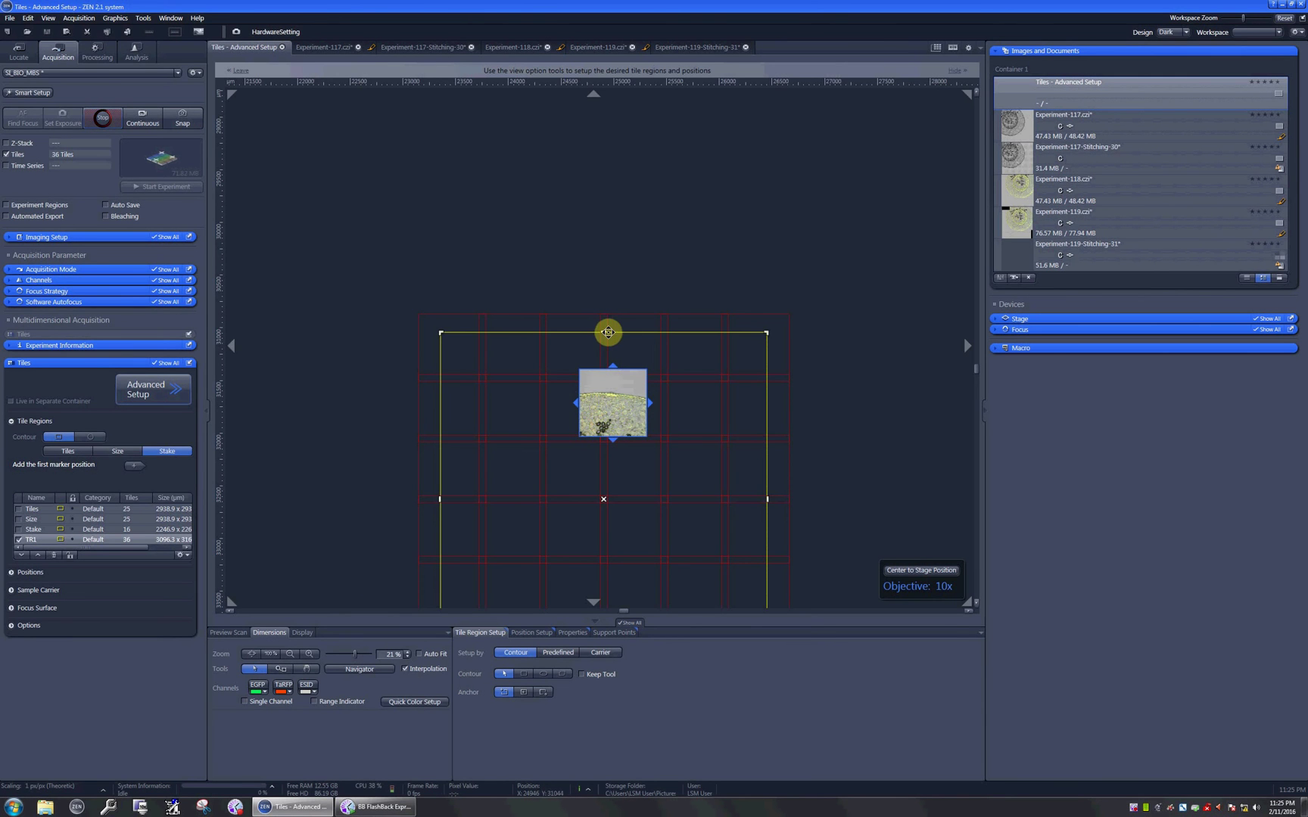
{"action": "left_click_drag", "start_coordinate": [604, 333], "coordinate": [604, 342]}
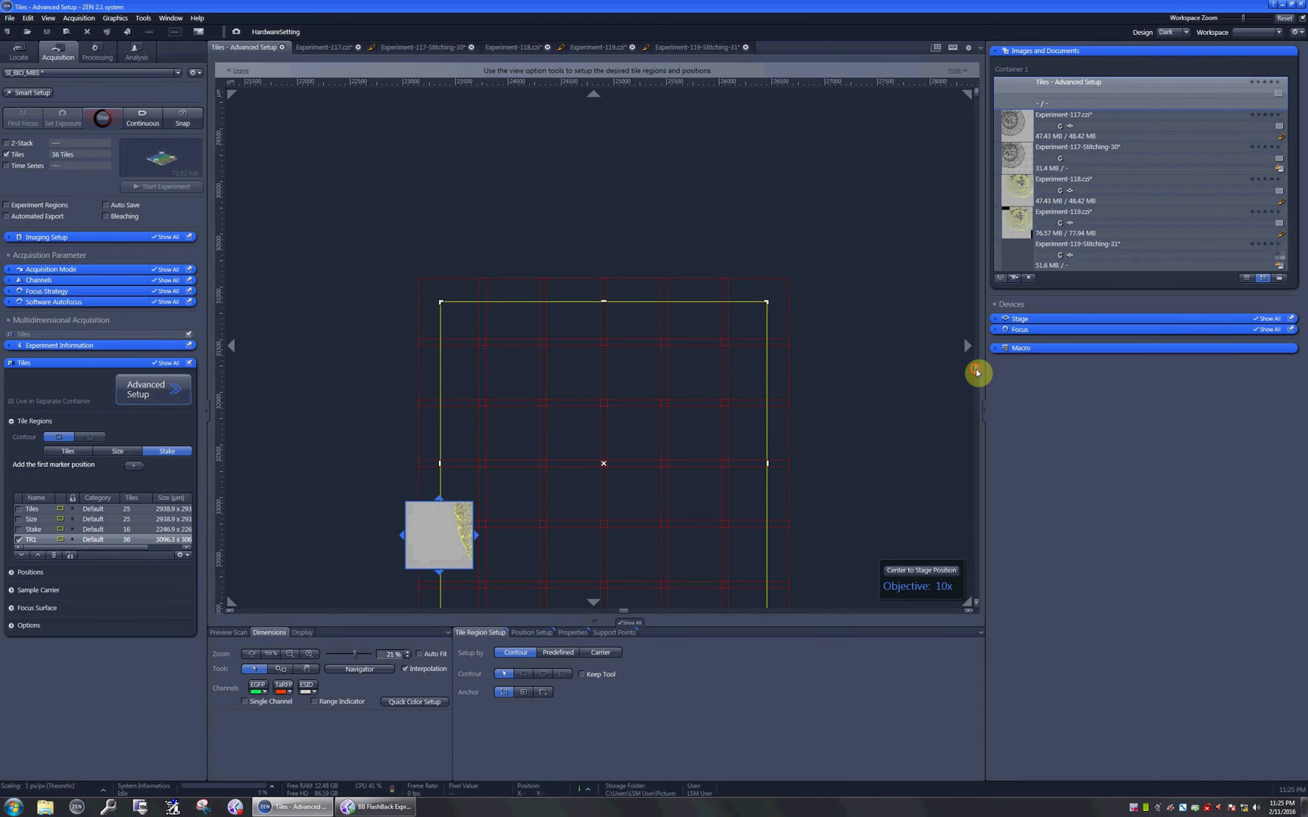
{"action": "scroll", "coordinate": [976, 373], "scroll_direction": "down", "scroll_amount": 3}
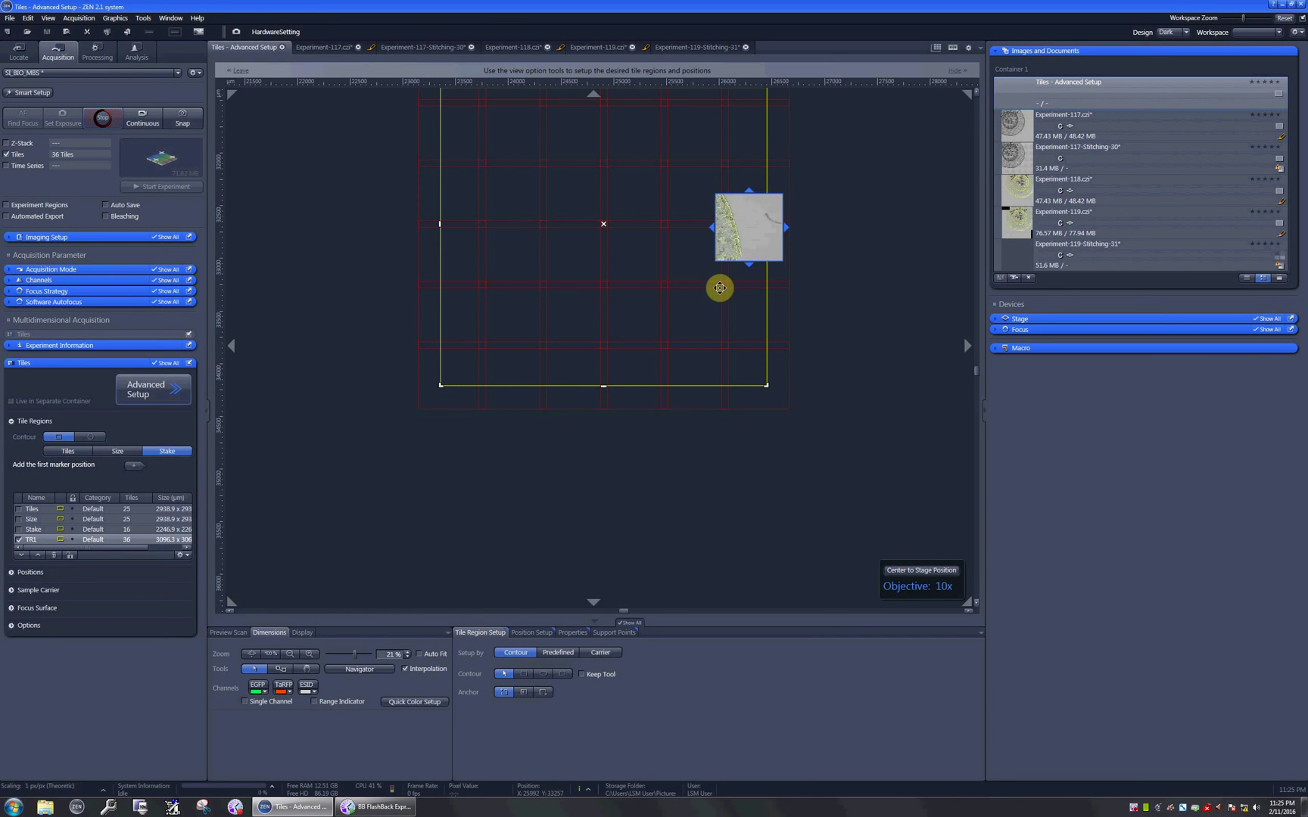
Stop Live and run a preview scan of all 36 tiles in TR1
{"action": "left_click", "coordinate": [976, 375]}
{"action": "left_click", "coordinate": [976, 375]}
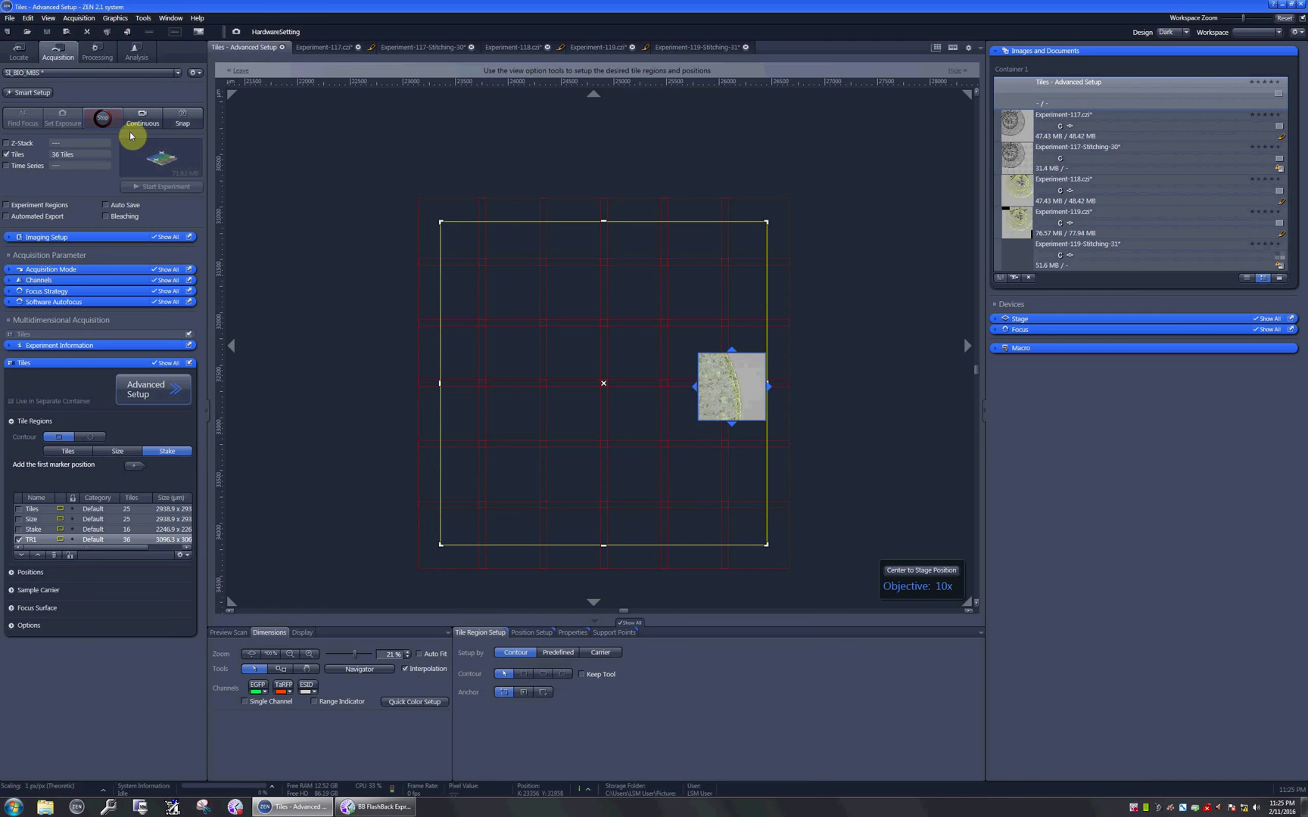
{"action": "left_click", "coordinate": [109, 121]}
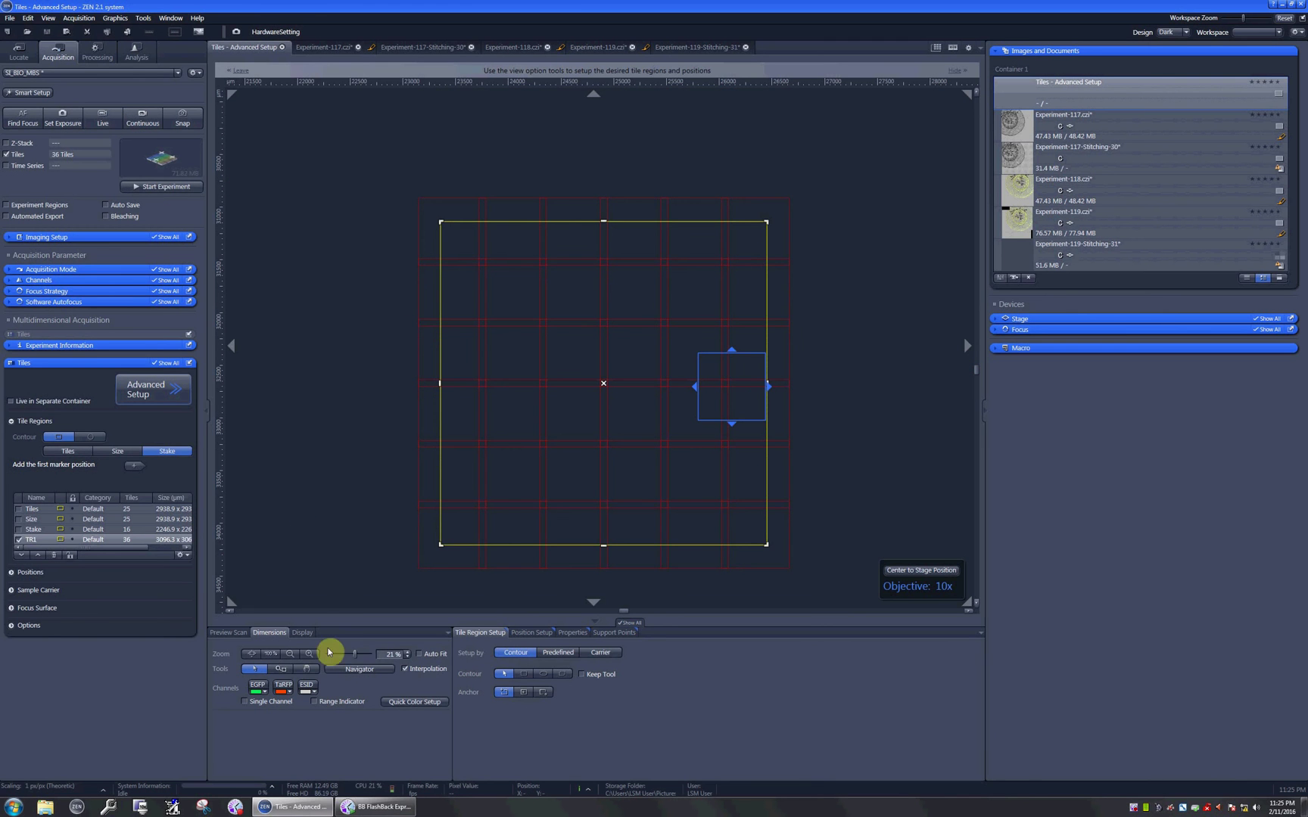
{"action": "left_click", "coordinate": [222, 634]}
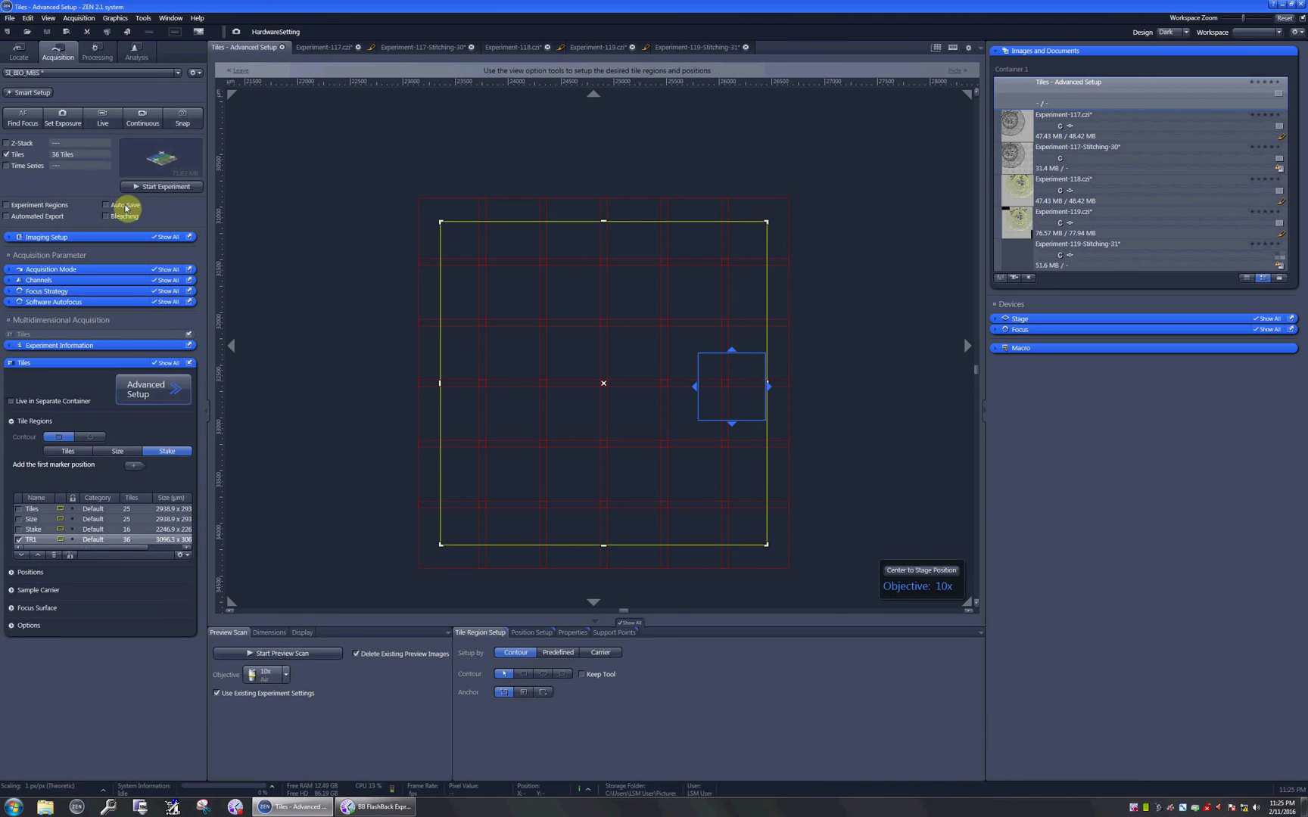
{"action": "left_click", "coordinate": [282, 655]}
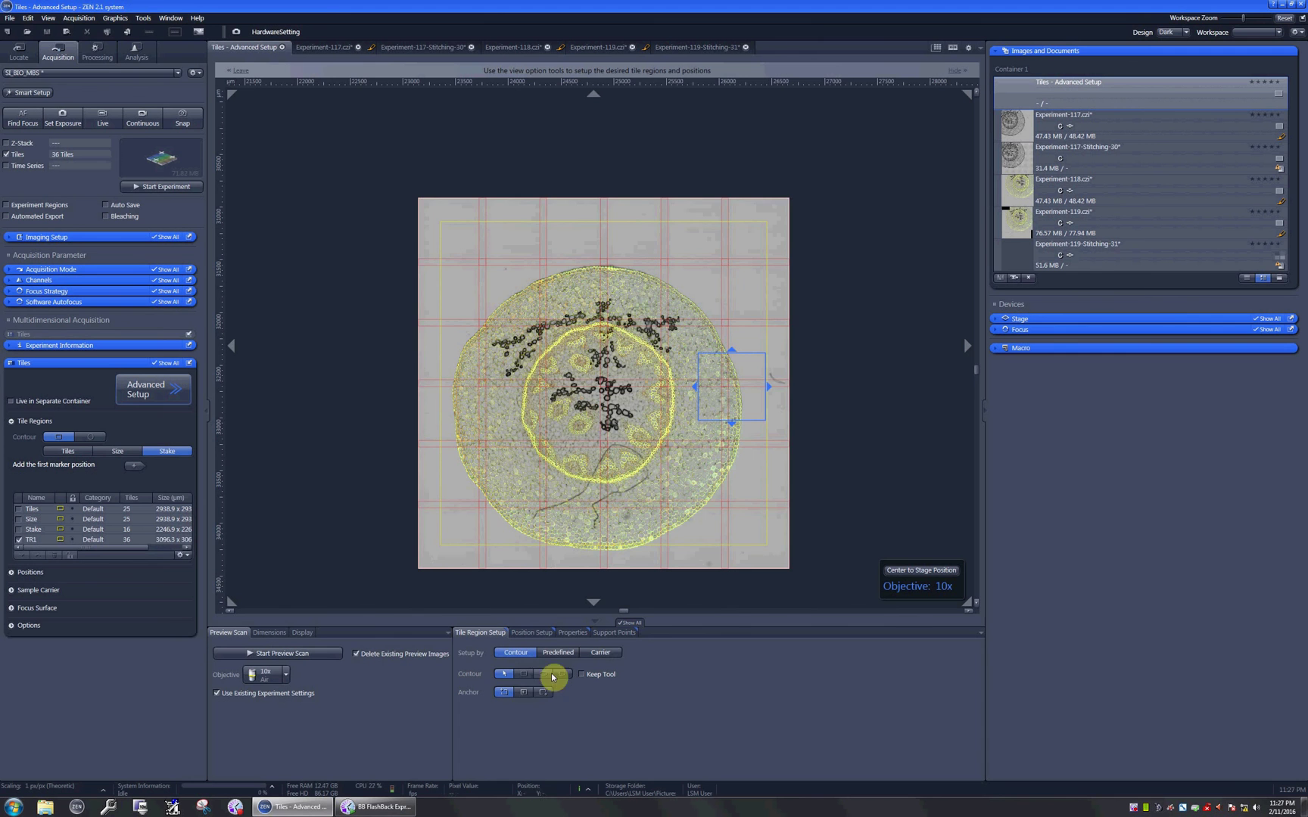
Draw a rectangular region TR2 near the top and an elliptical TR3 lower centre
{"action": "left_click", "coordinate": [530, 676]}
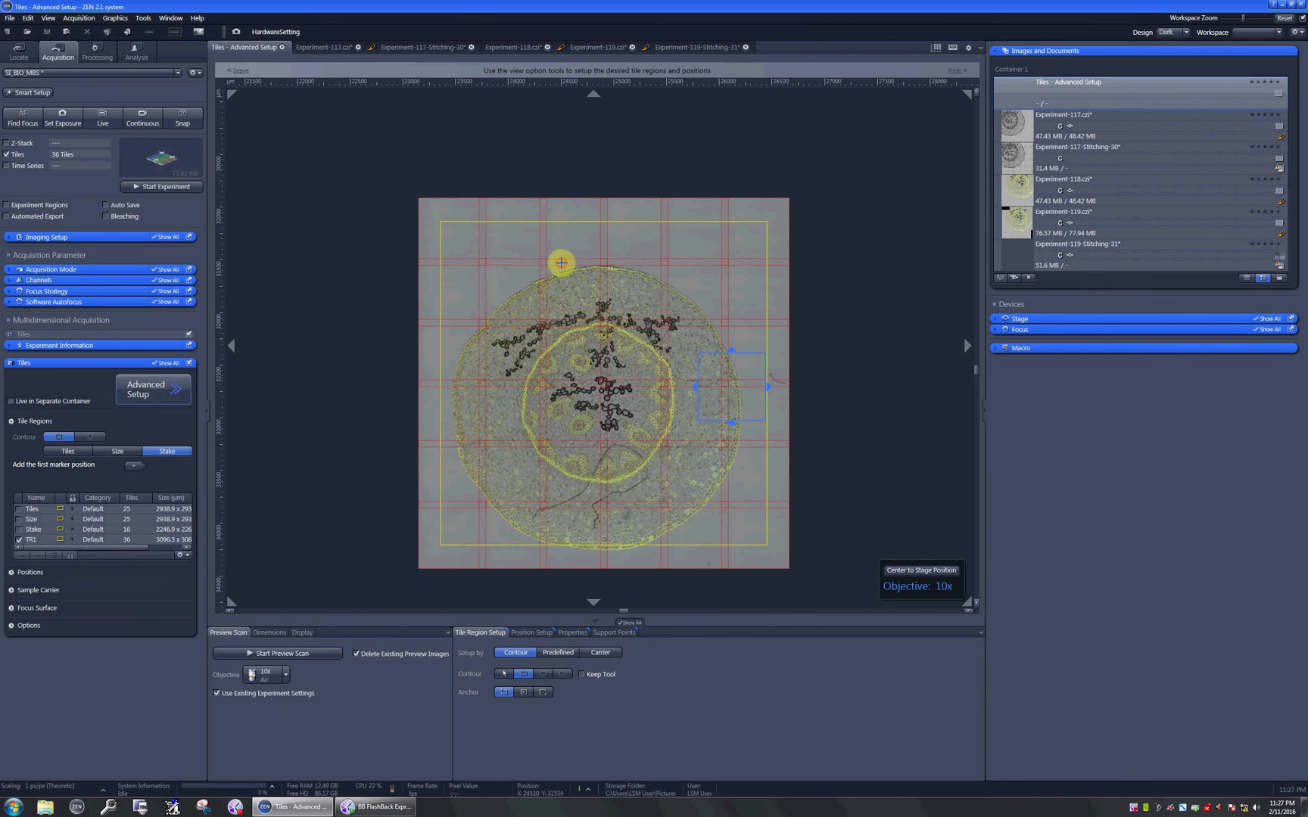
{"action": "left_click_drag", "start_coordinate": [561, 263], "coordinate": [645, 345]}
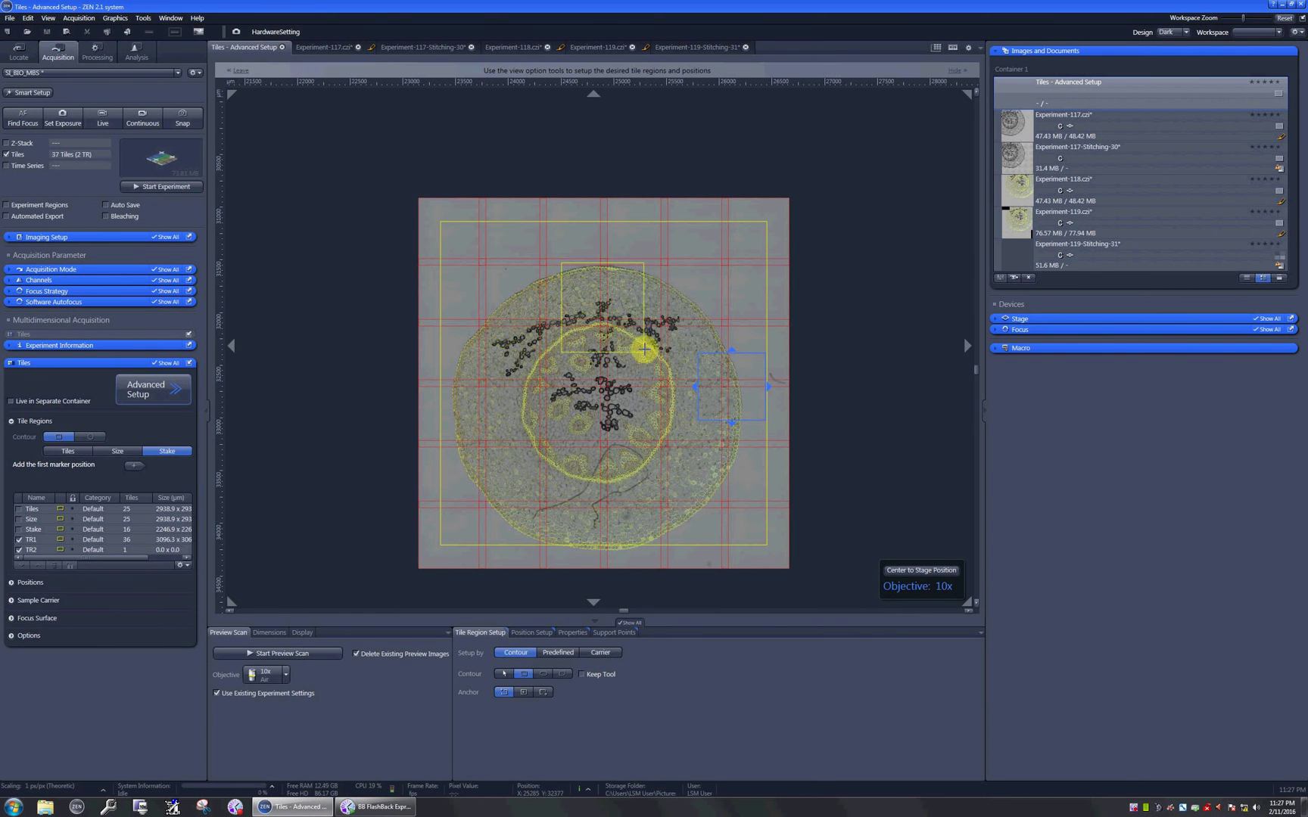
{"action": "left_click", "coordinate": [546, 674]}
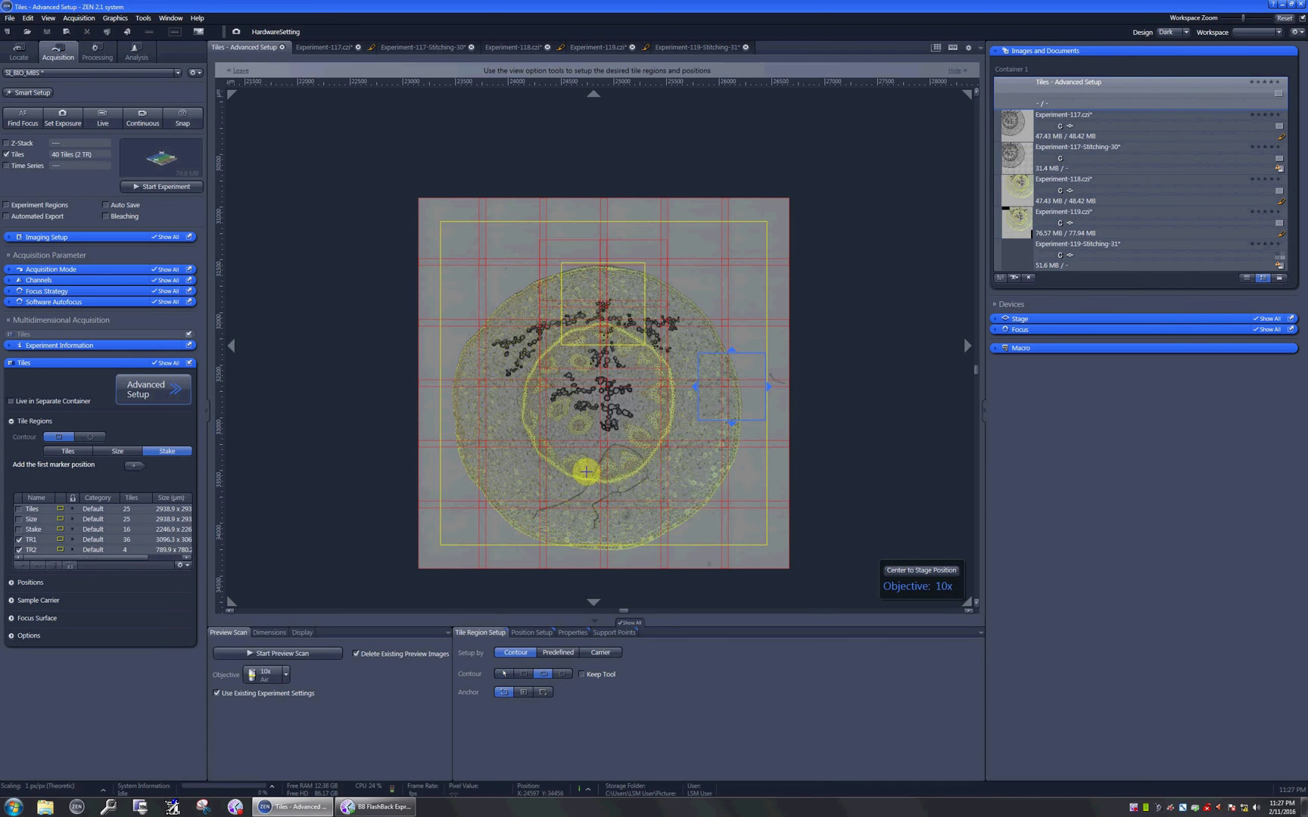
{"action": "left_click_drag", "start_coordinate": [553, 418], "coordinate": [636, 499]}
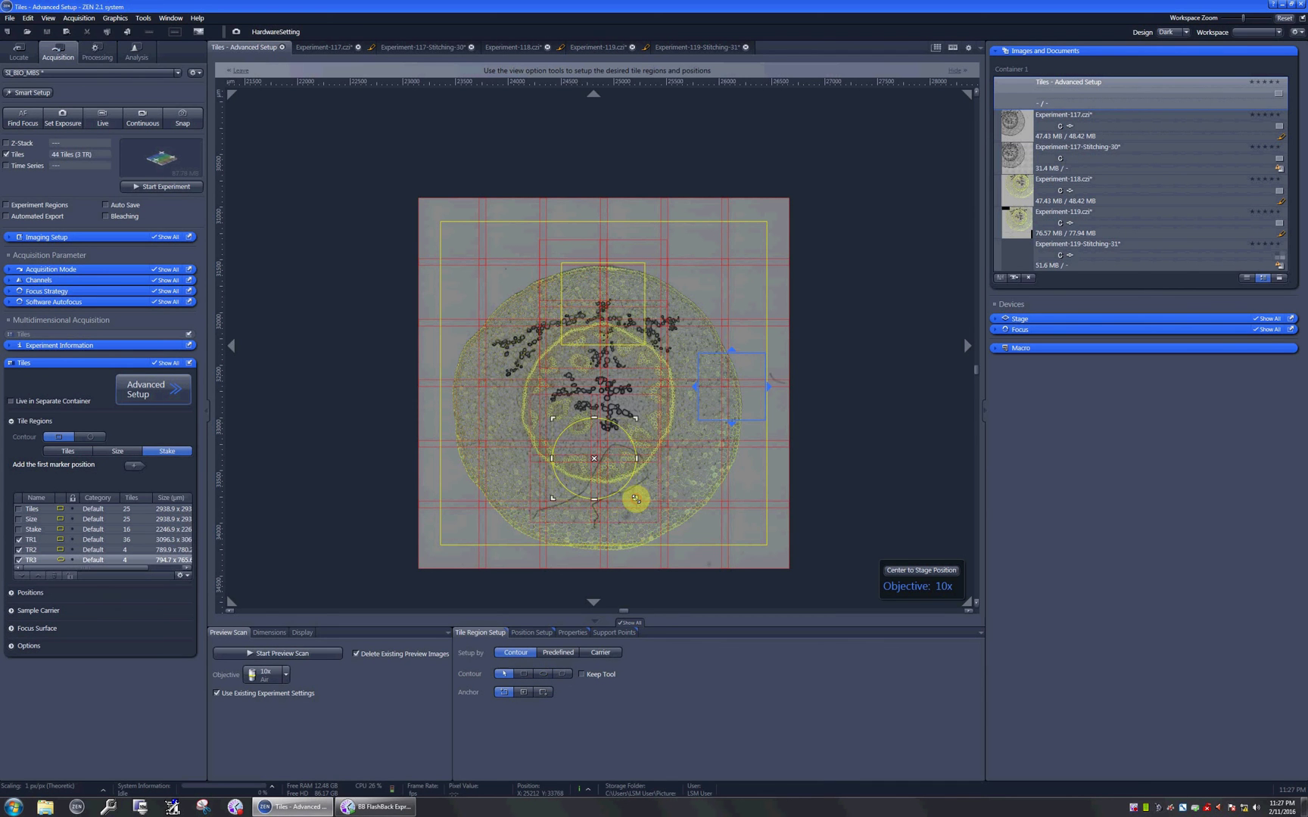
Draw freehand region TR4 on the section's left side and untick TR1
{"action": "left_click", "coordinate": [563, 675]}
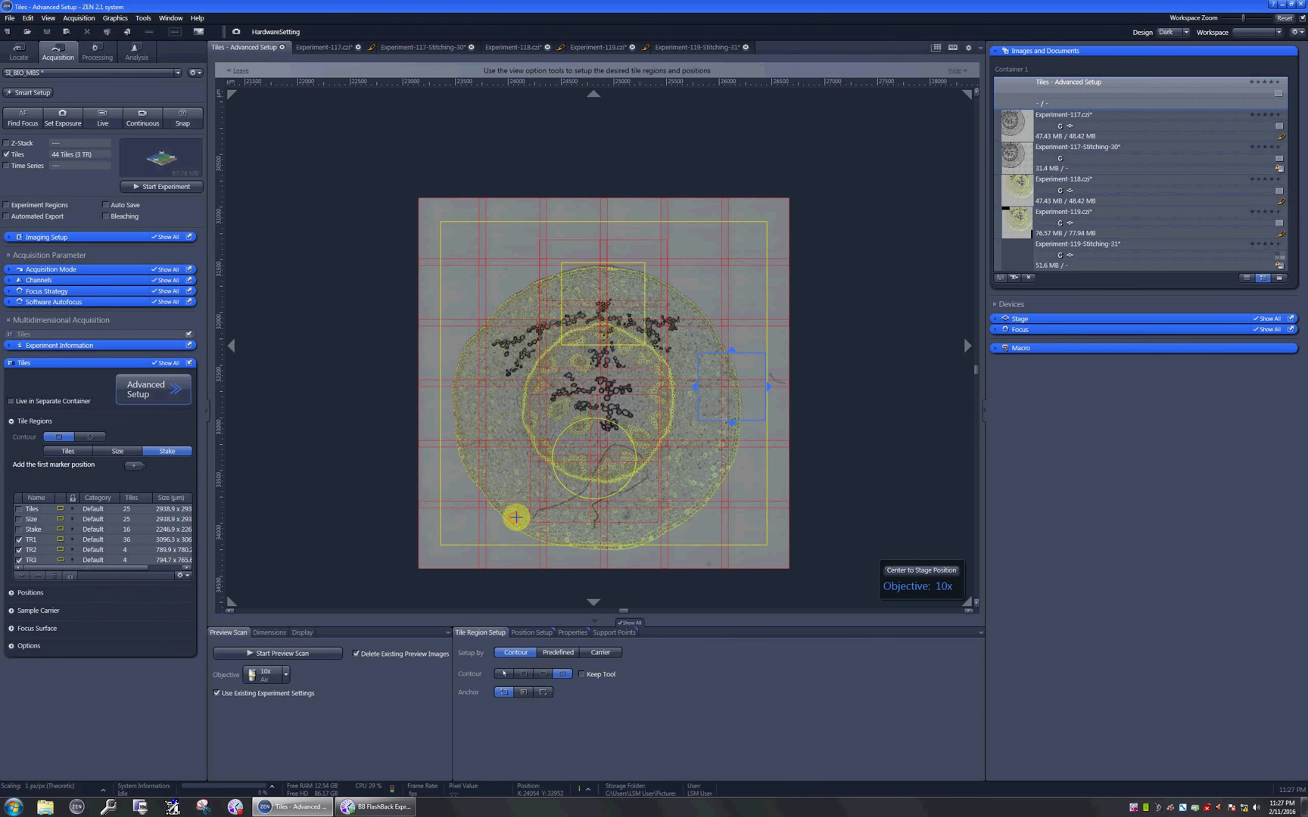
{"action": "mouse_move", "coordinate": [515, 517]}
{"action": "left_mouse_down"}
{"action": "mouse_move", "coordinate": [515, 354]}
{"action": "mouse_move", "coordinate": [526, 295]}
{"action": "mouse_move", "coordinate": [509, 298]}
{"action": "mouse_move", "coordinate": [474, 372]}
{"action": "mouse_move", "coordinate": [503, 417]}
{"action": "mouse_move", "coordinate": [502, 493]}
{"action": "left_mouse_up"}
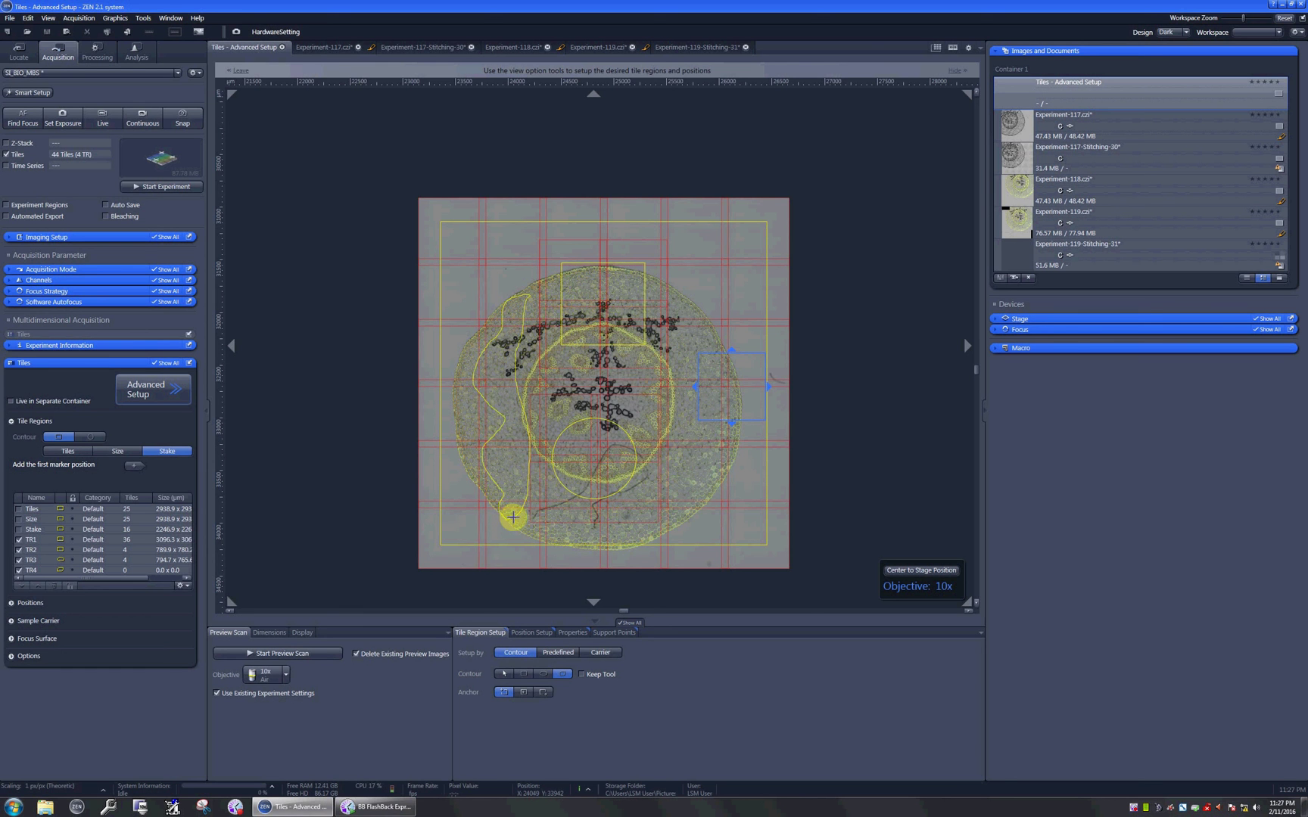
{"action": "left_click_drag", "start_coordinate": [513, 518], "coordinate": [515, 520]}
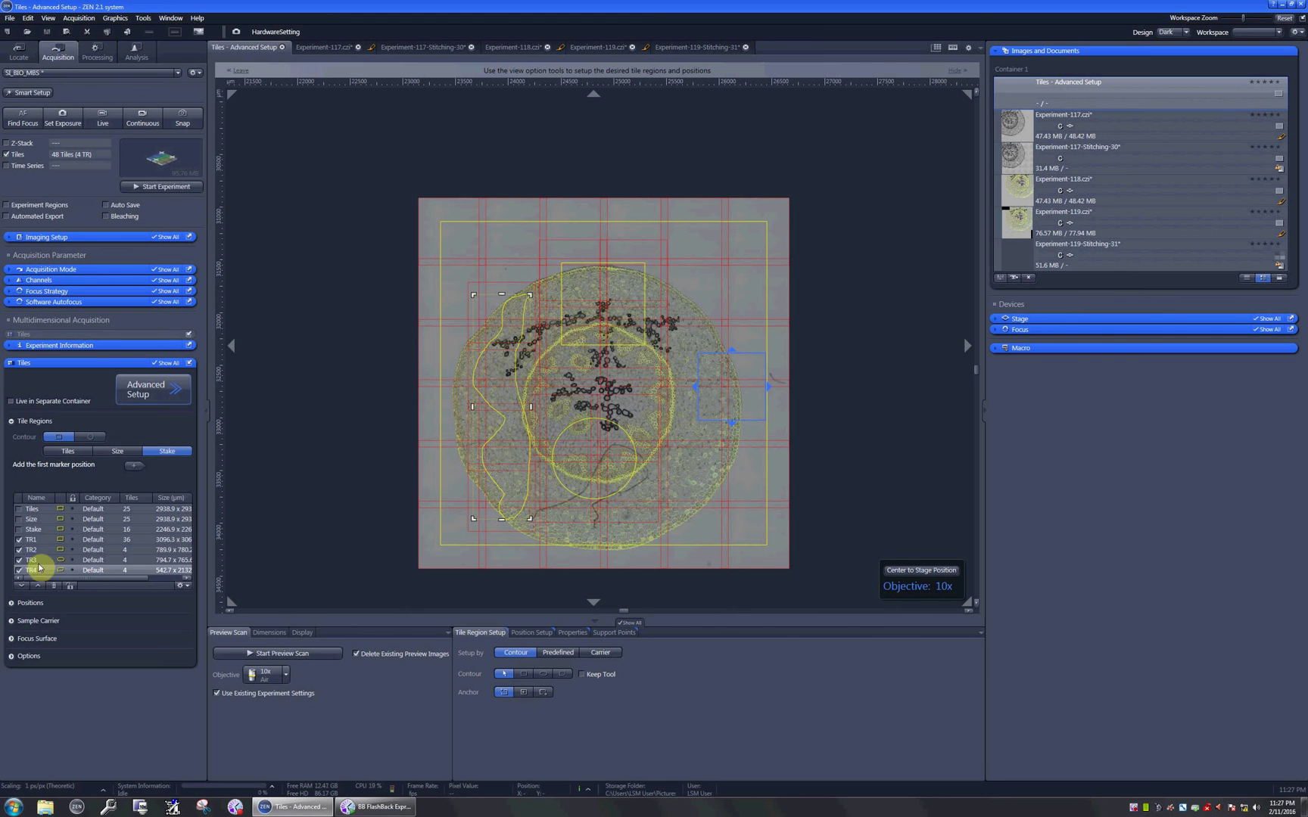
{"action": "left_click", "coordinate": [19, 540]}
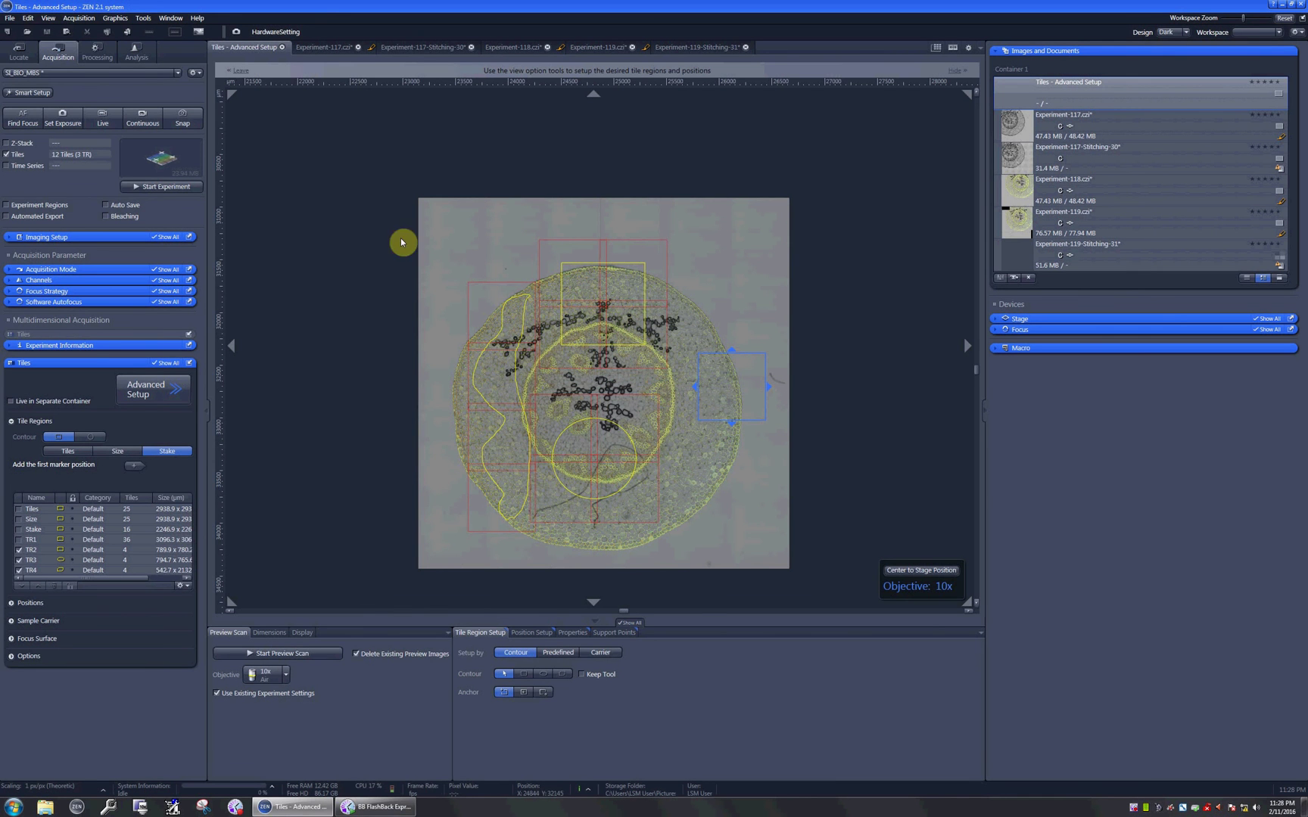
Acquire the 12 tiles as Experiment-120 and browse its scenes in Gallery view
{"action": "left_click", "coordinate": [153, 188]}
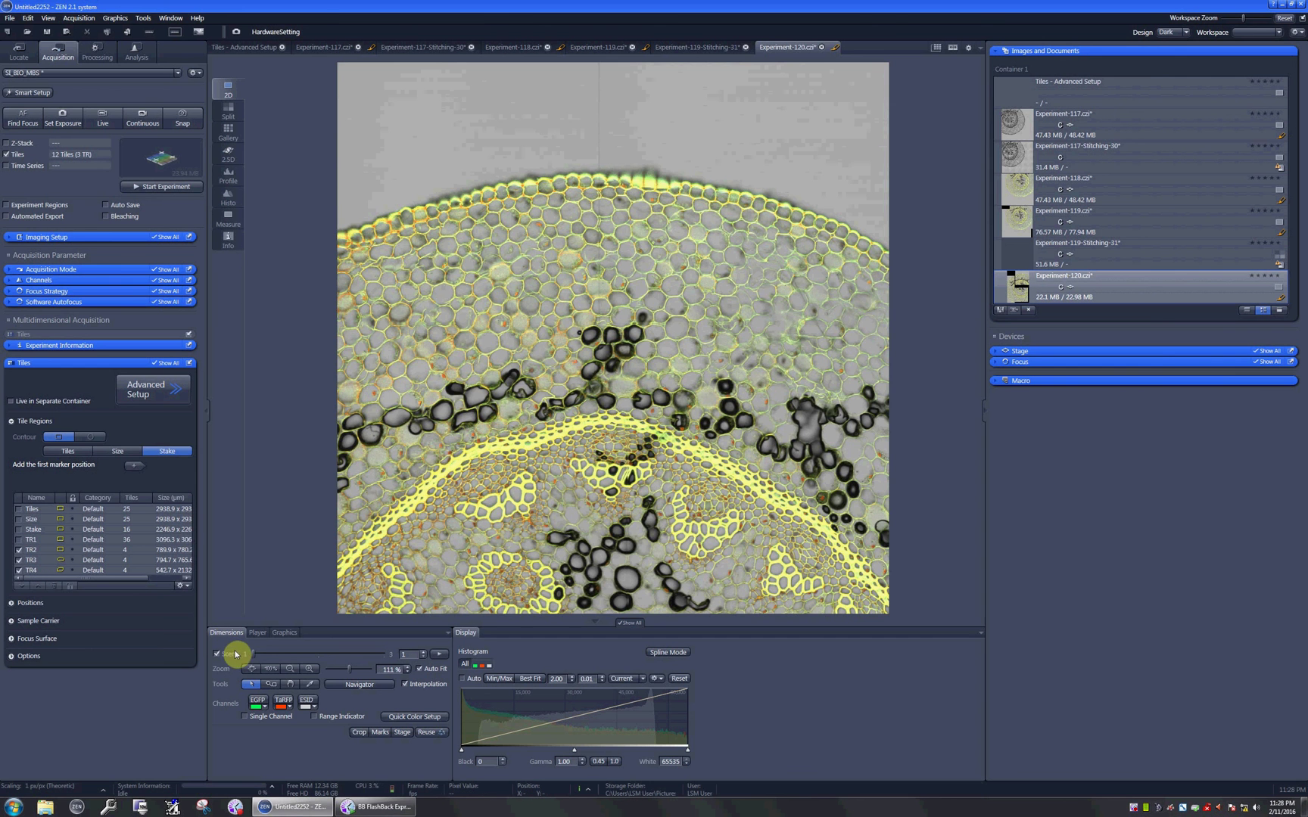
{"action": "mouse_move", "coordinate": [267, 659]}
{"action": "left_mouse_down"}
{"action": "mouse_move", "coordinate": [390, 657]}
{"action": "mouse_move", "coordinate": [253, 654]}
{"action": "left_mouse_up"}
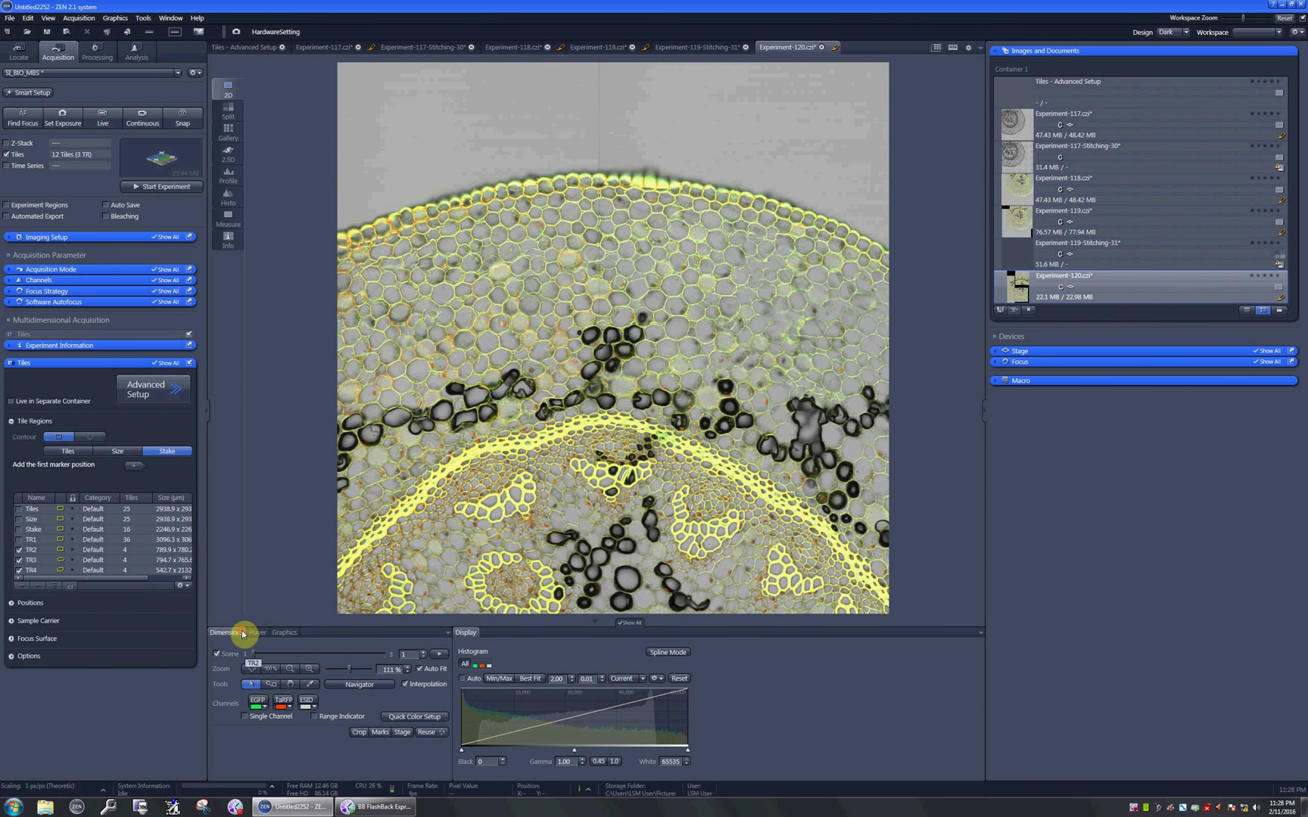
{"action": "left_click", "coordinate": [231, 141]}
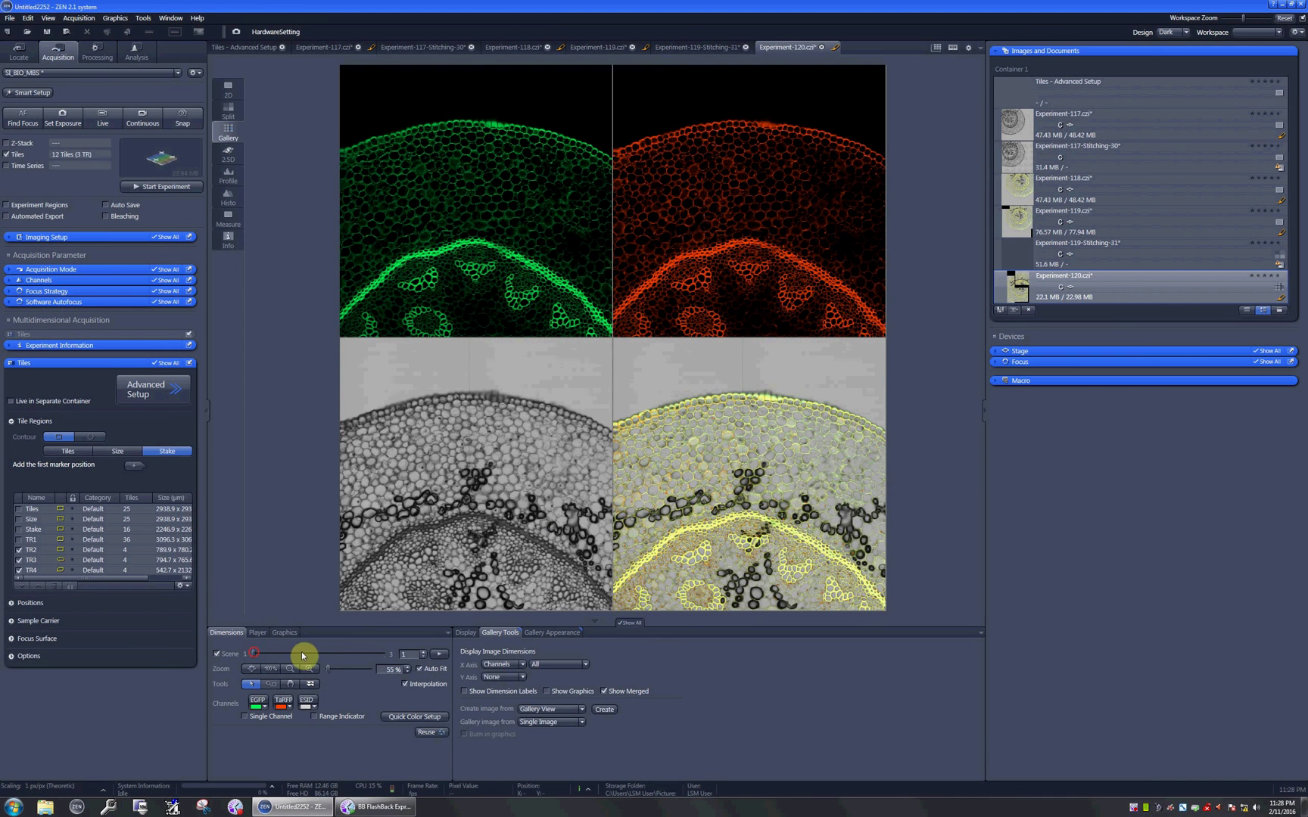
{"action": "left_click_drag", "start_coordinate": [302, 655], "coordinate": [253, 655]}
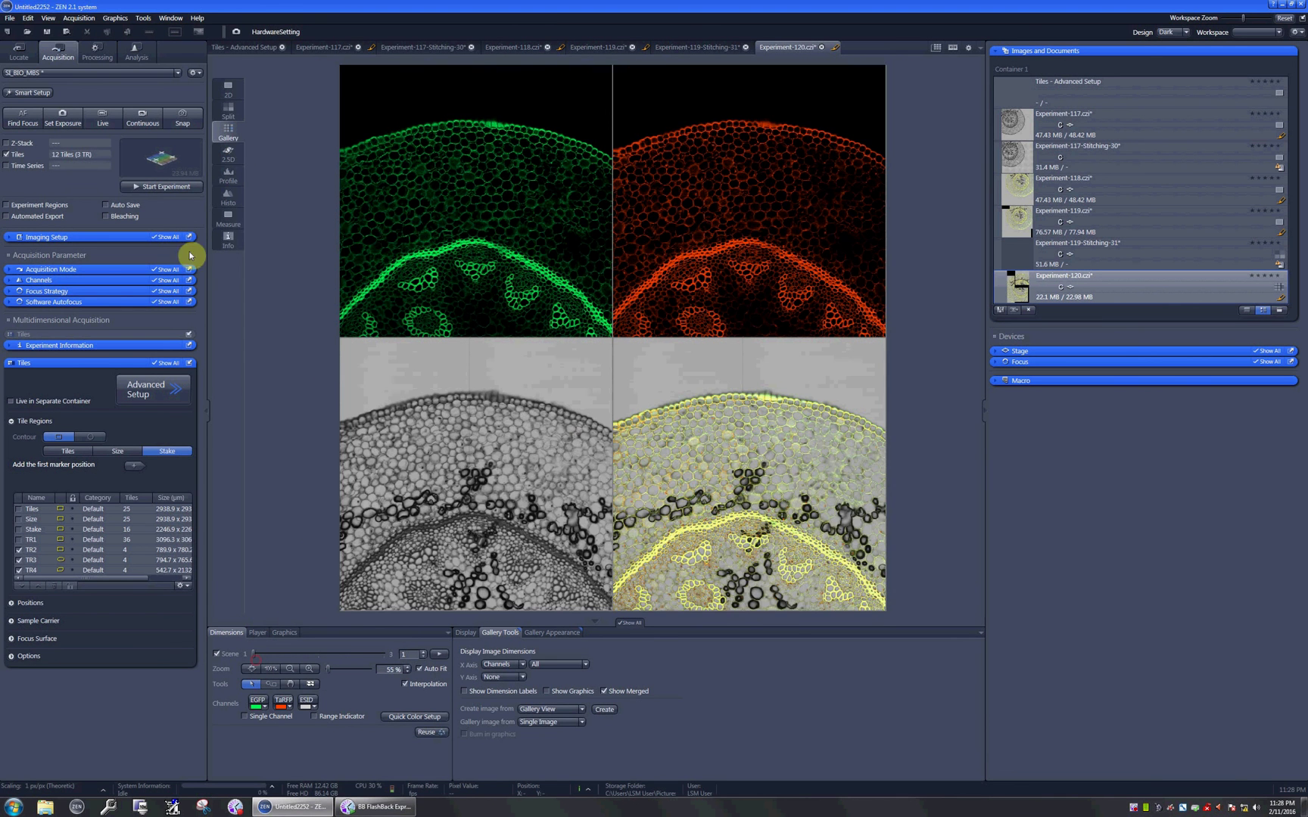
Return to Tiles Advanced Setup and expand the Focus Surface and Tile Regions sections
{"action": "left_click", "coordinate": [156, 395]}
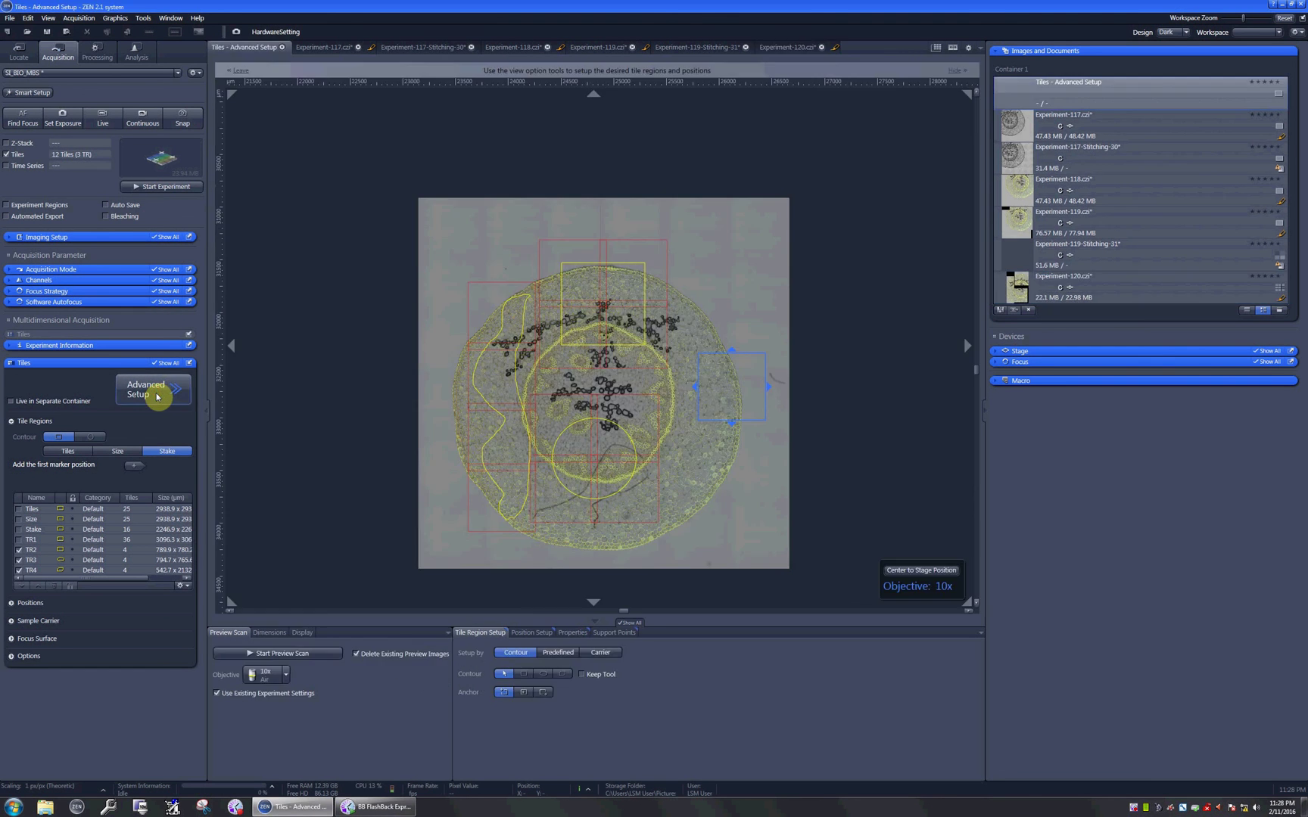
{"action": "left_click", "coordinate": [35, 568]}
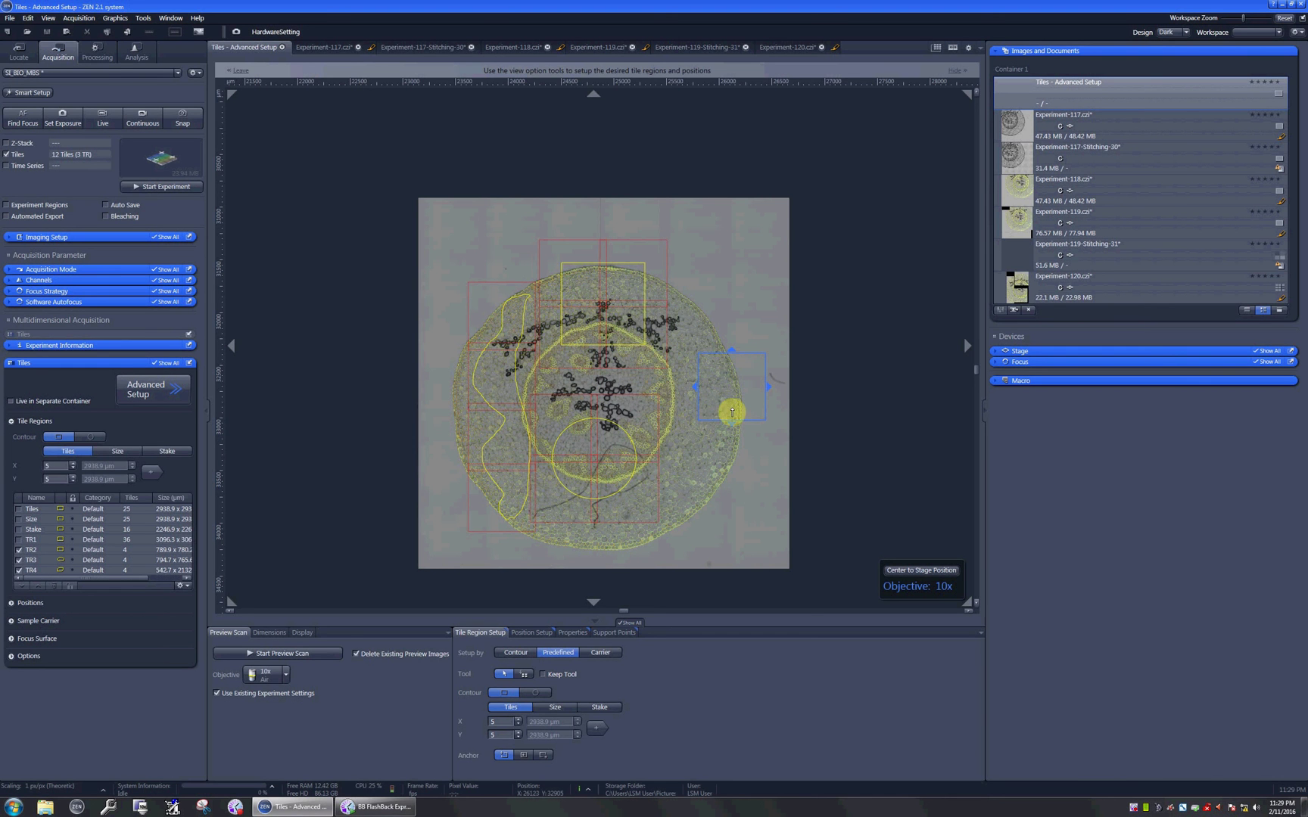
{"action": "left_click", "coordinate": [12, 421]}
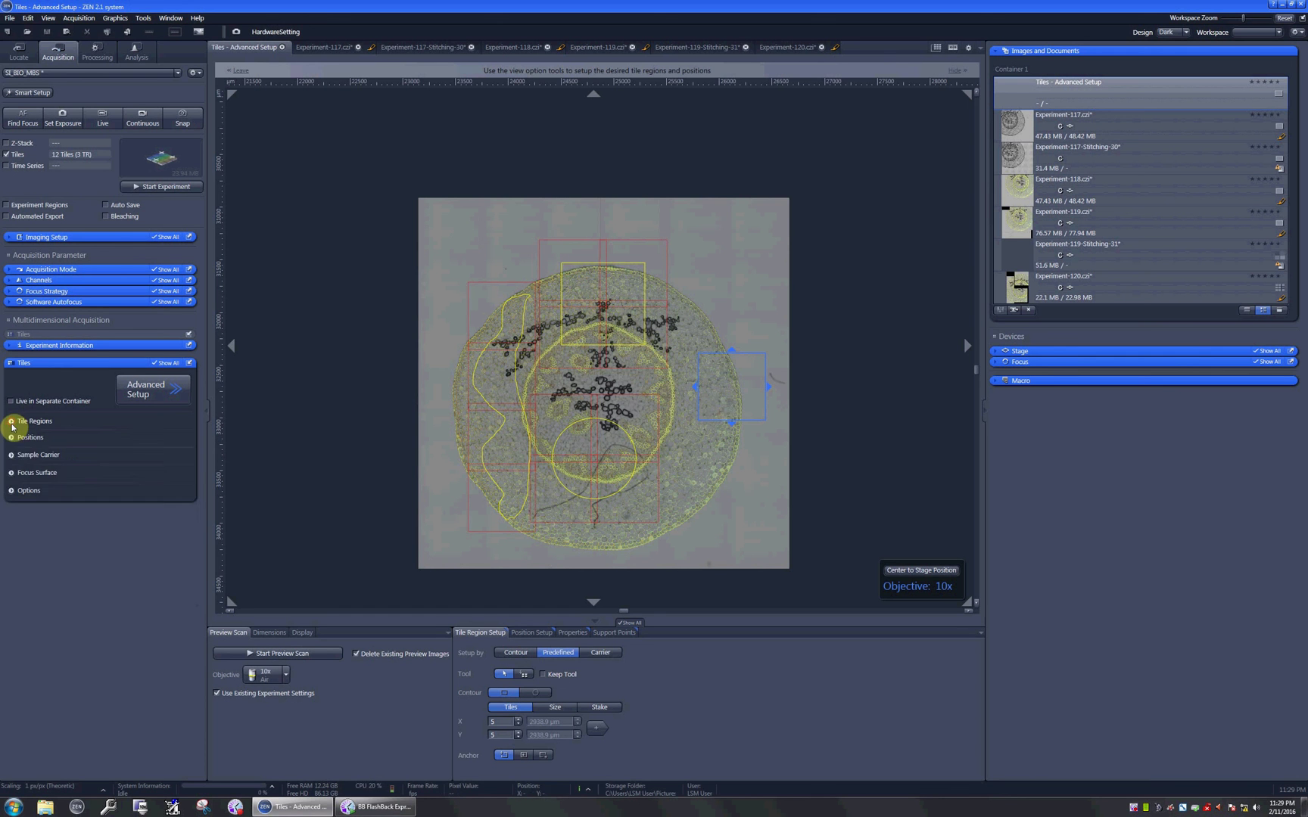
{"action": "left_click", "coordinate": [12, 473]}
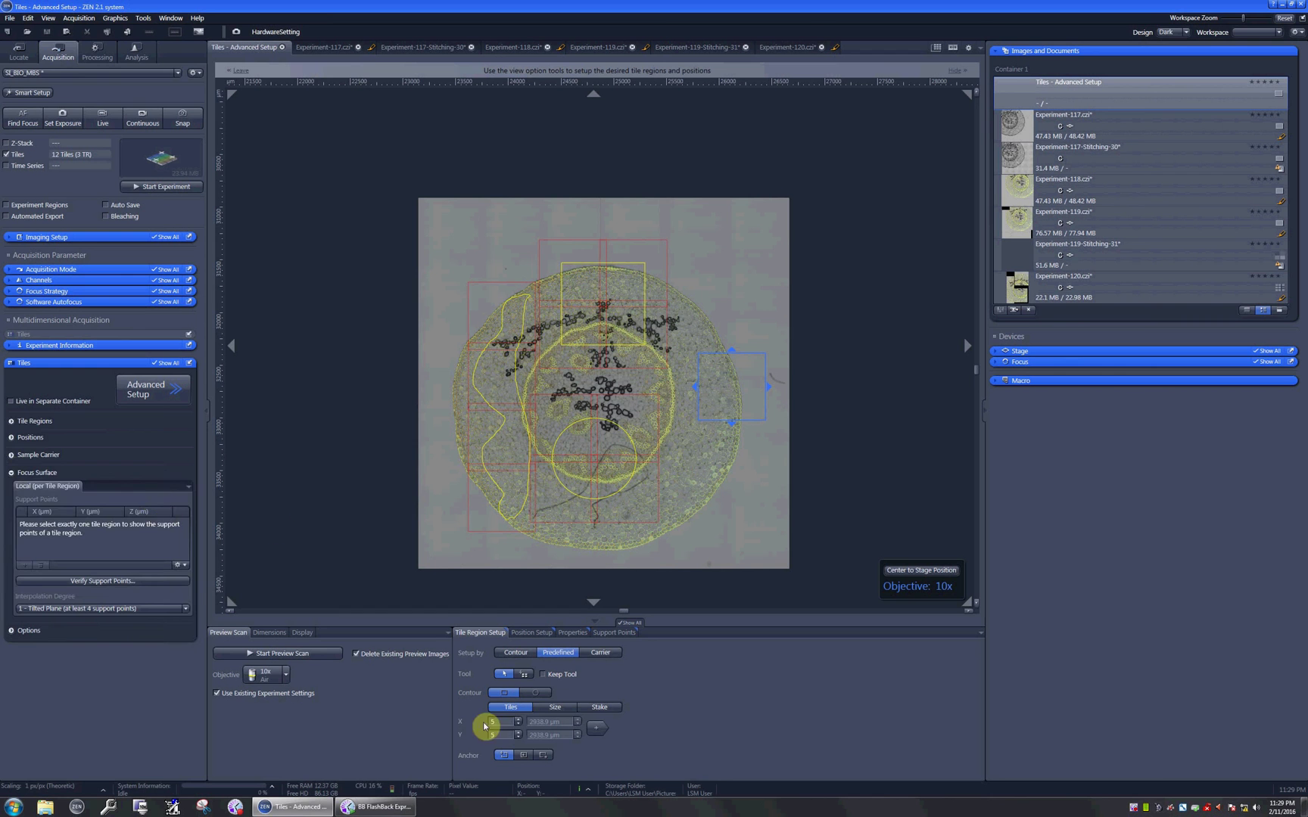
{"action": "left_click", "coordinate": [11, 422]}
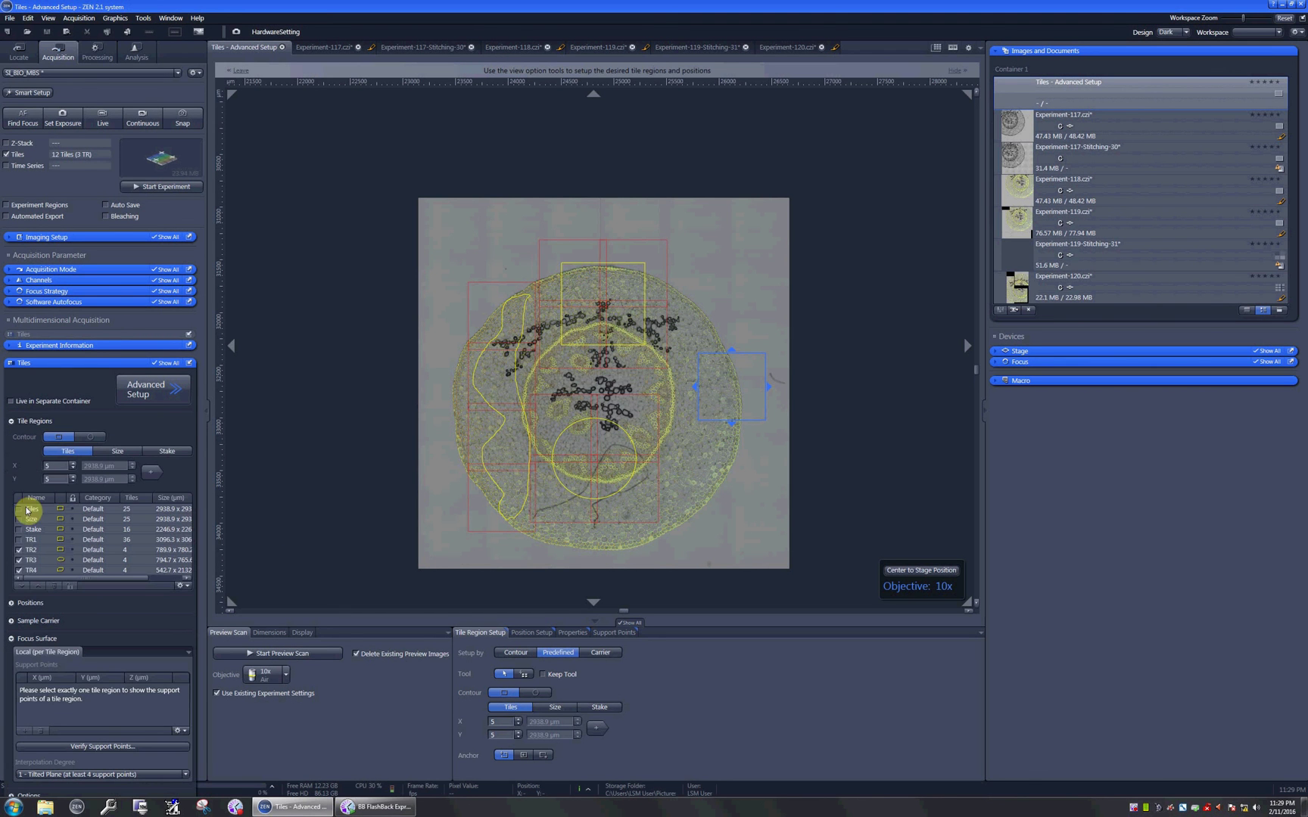
Untick TR2, TR3 and TR4 and set Setup by to Contour
{"action": "left_click", "coordinate": [19, 549]}
{"action": "left_click", "coordinate": [19, 560]}
{"action": "left_click", "coordinate": [19, 571]}
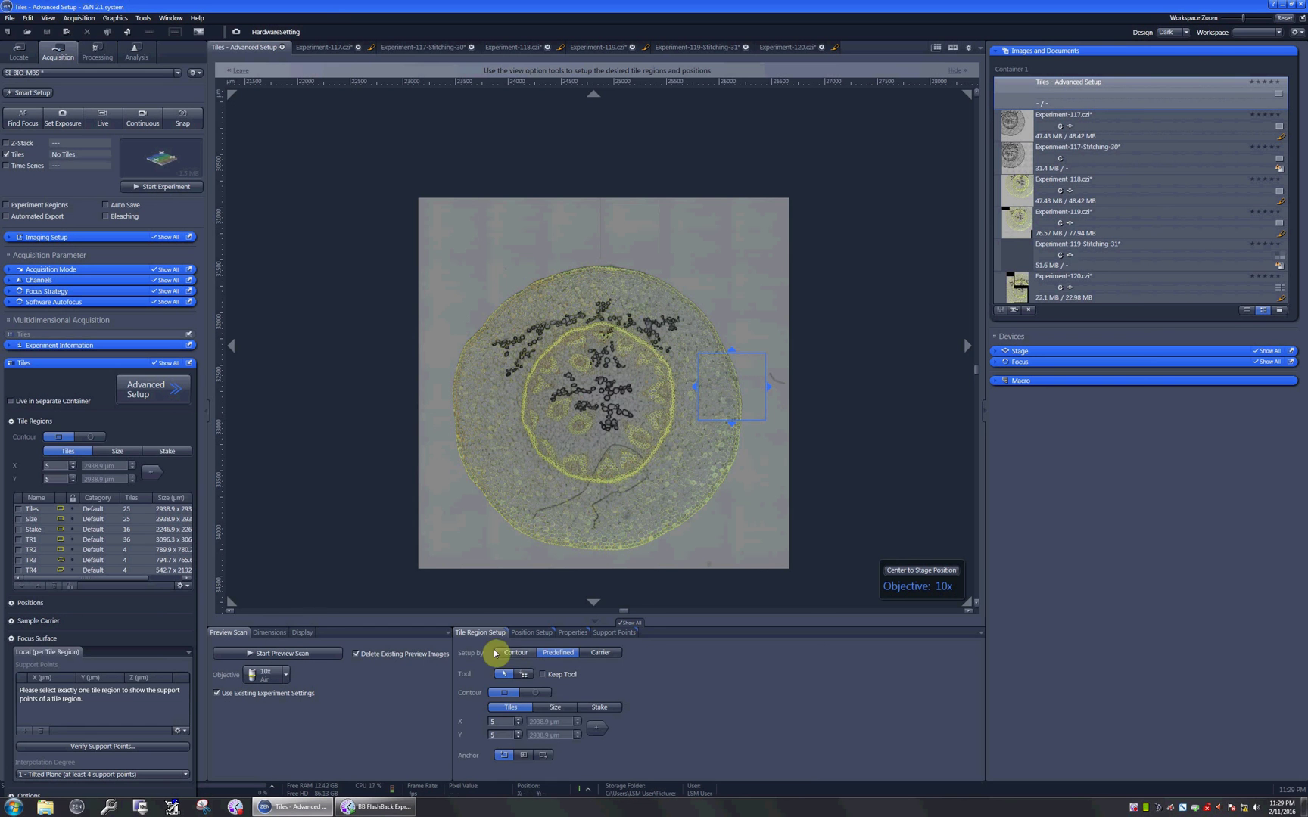
{"action": "left_click", "coordinate": [512, 653]}
Draw a 25-tile rectangular region TR5 around the whole stem section
{"action": "left_click", "coordinate": [524, 677]}
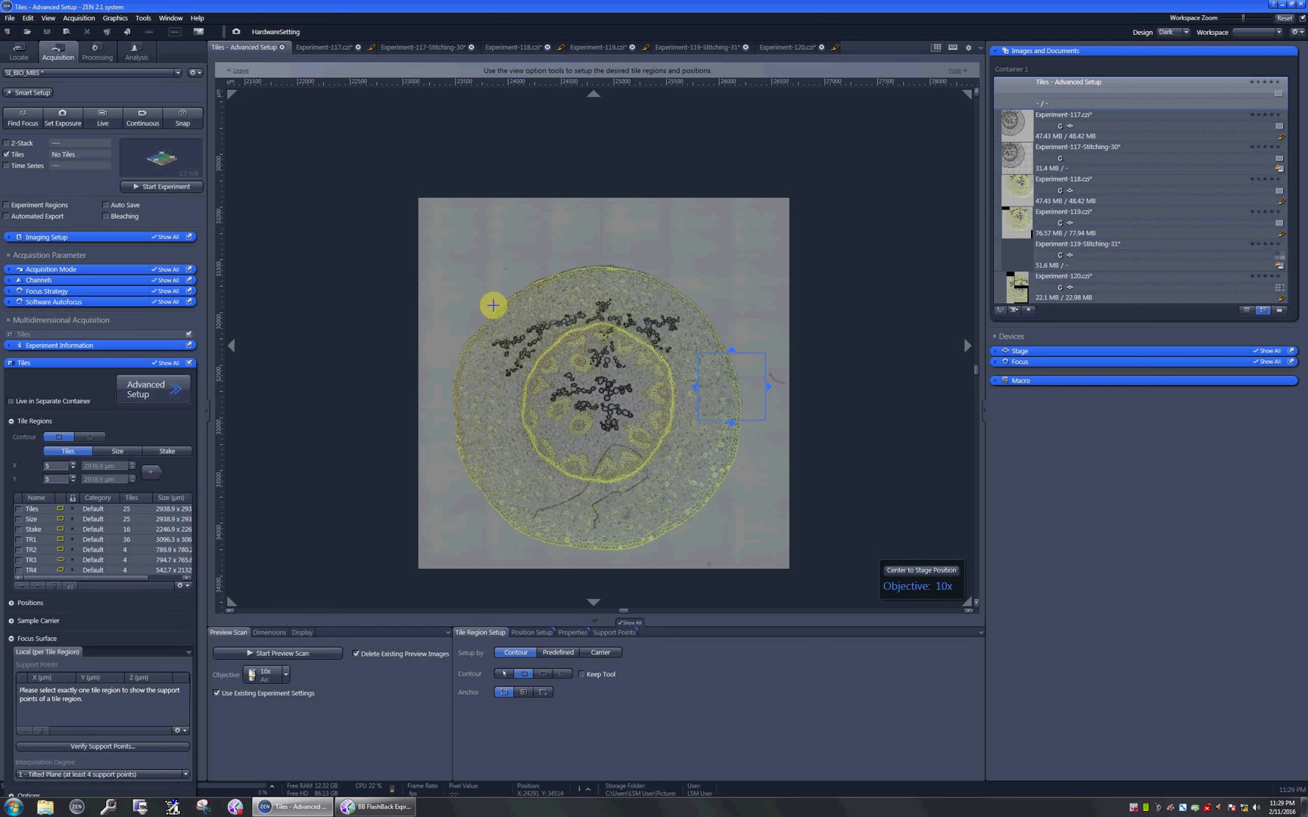
{"action": "left_click_drag", "start_coordinate": [445, 271], "coordinate": [742, 553]}
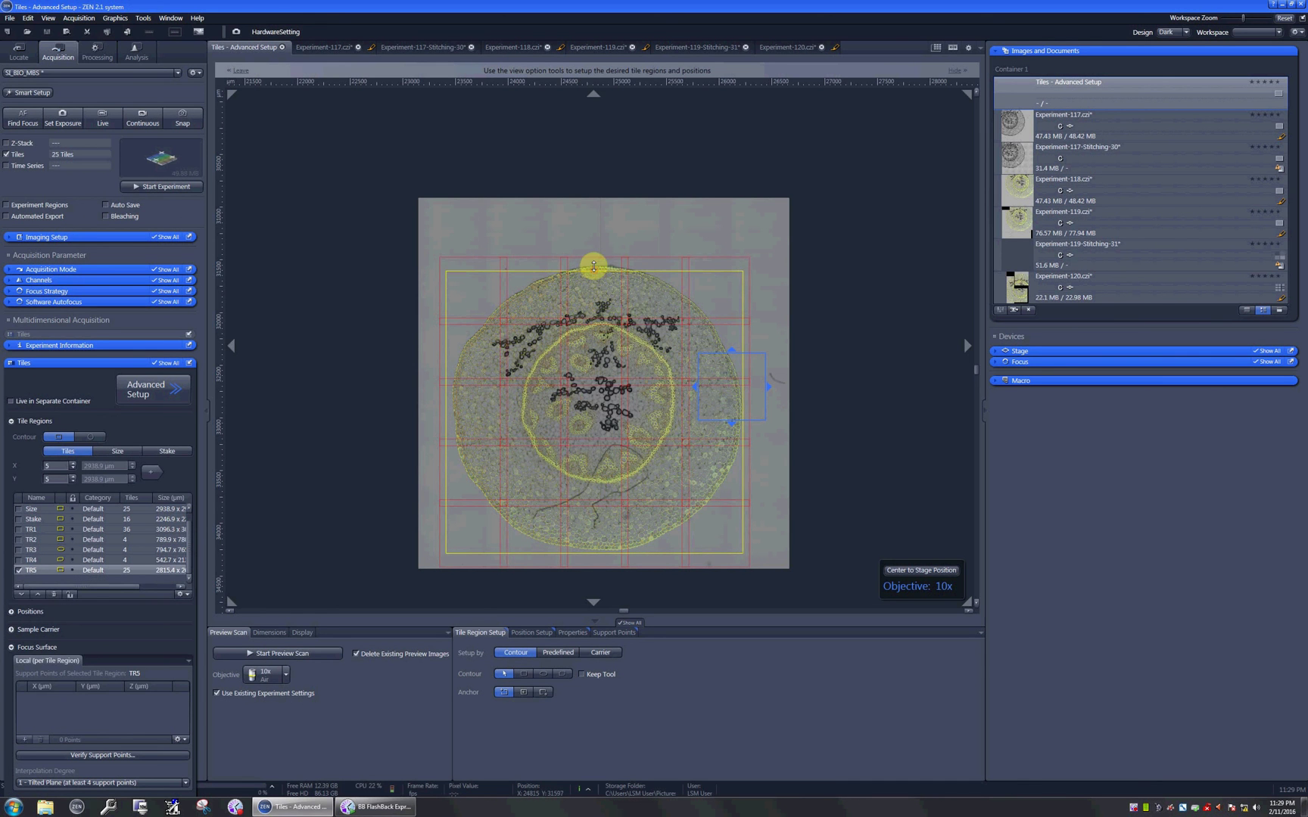
{"action": "left_click_drag", "start_coordinate": [593, 266], "coordinate": [593, 261]}
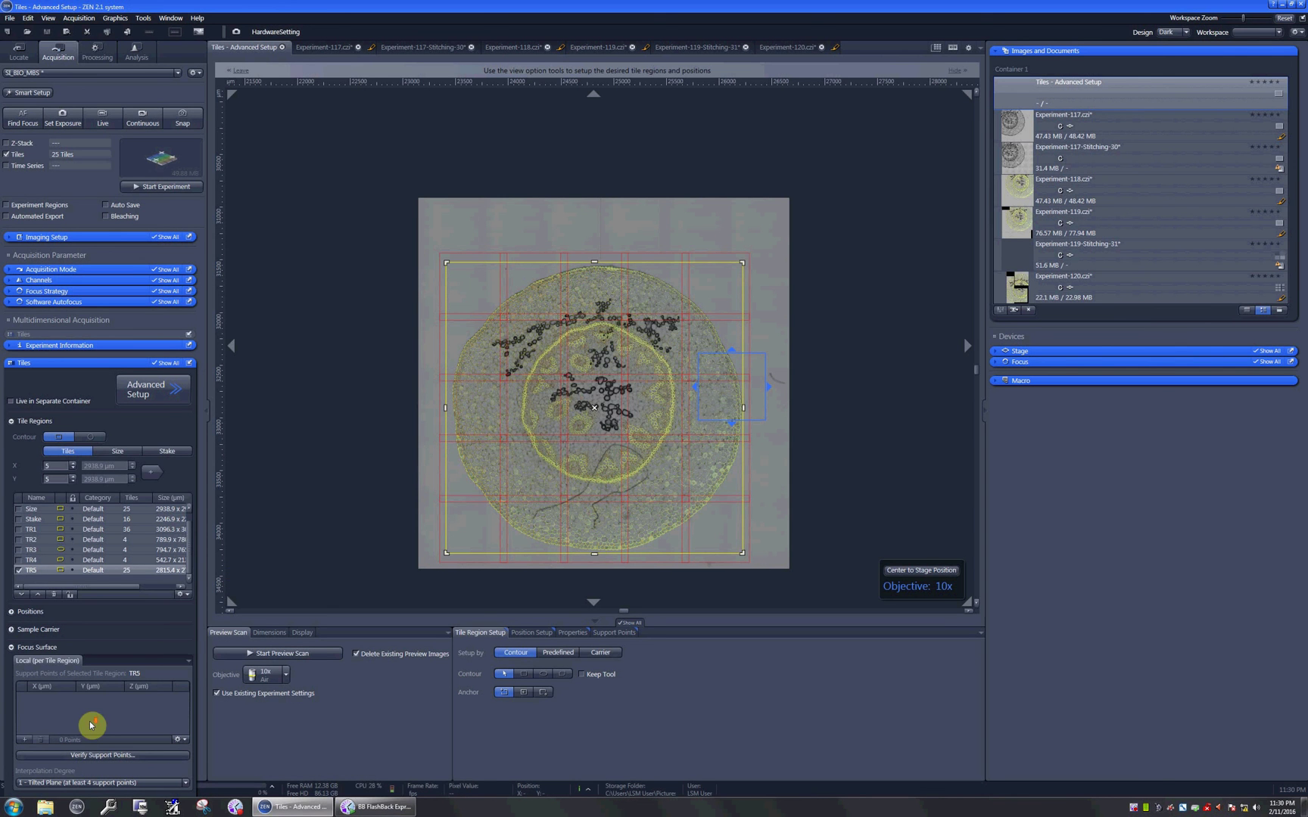
Keep Tilted Plane interpolation and start a live scan
{"action": "left_click", "coordinate": [82, 783]}
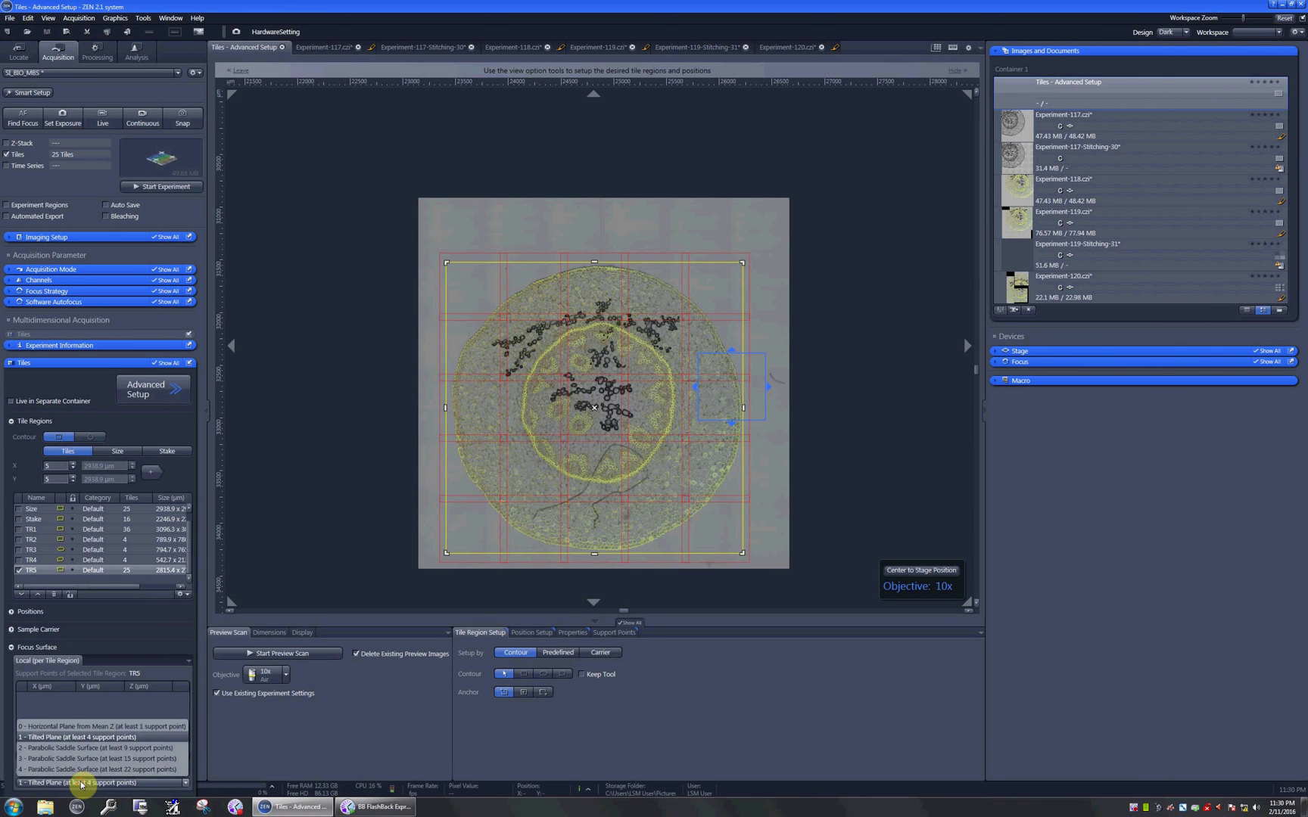
{"action": "left_click", "coordinate": [87, 742]}
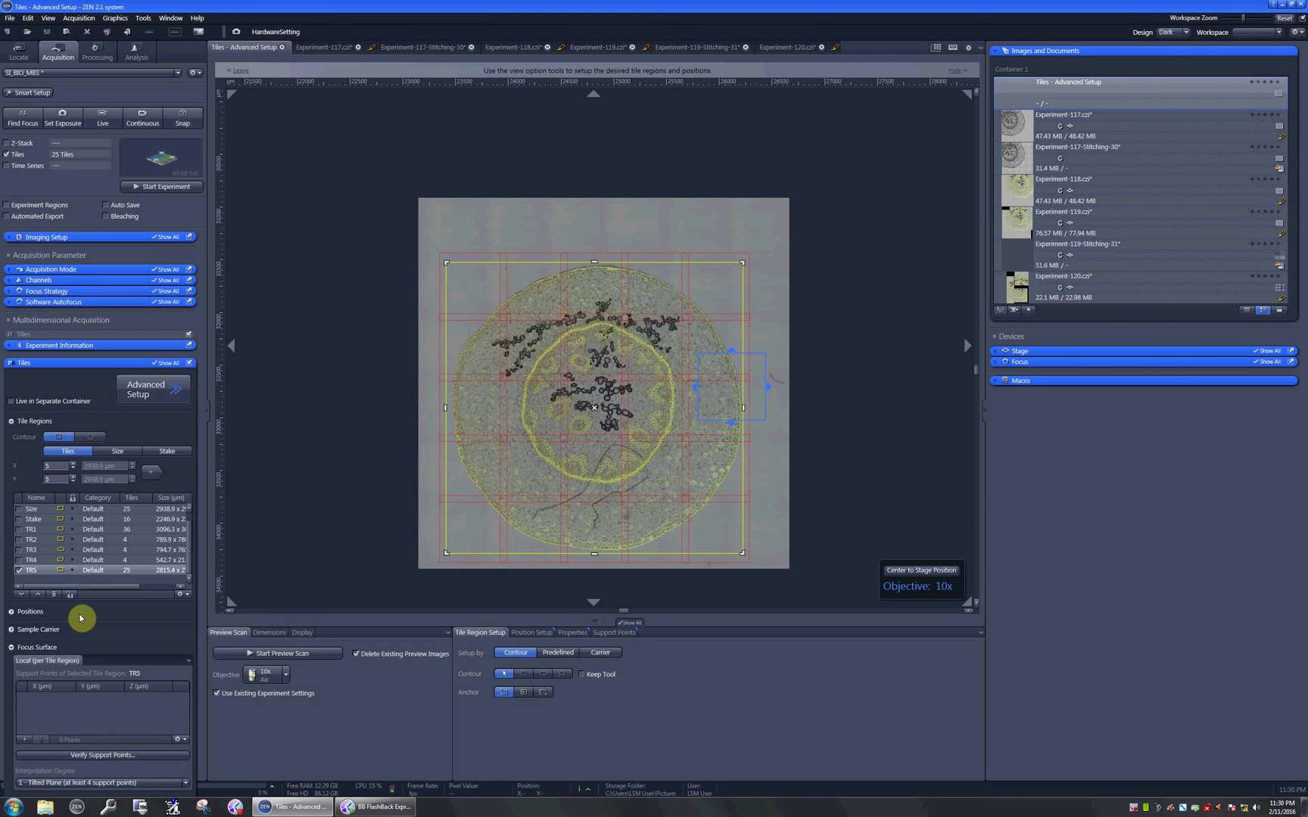
{"action": "left_click", "coordinate": [102, 117]}
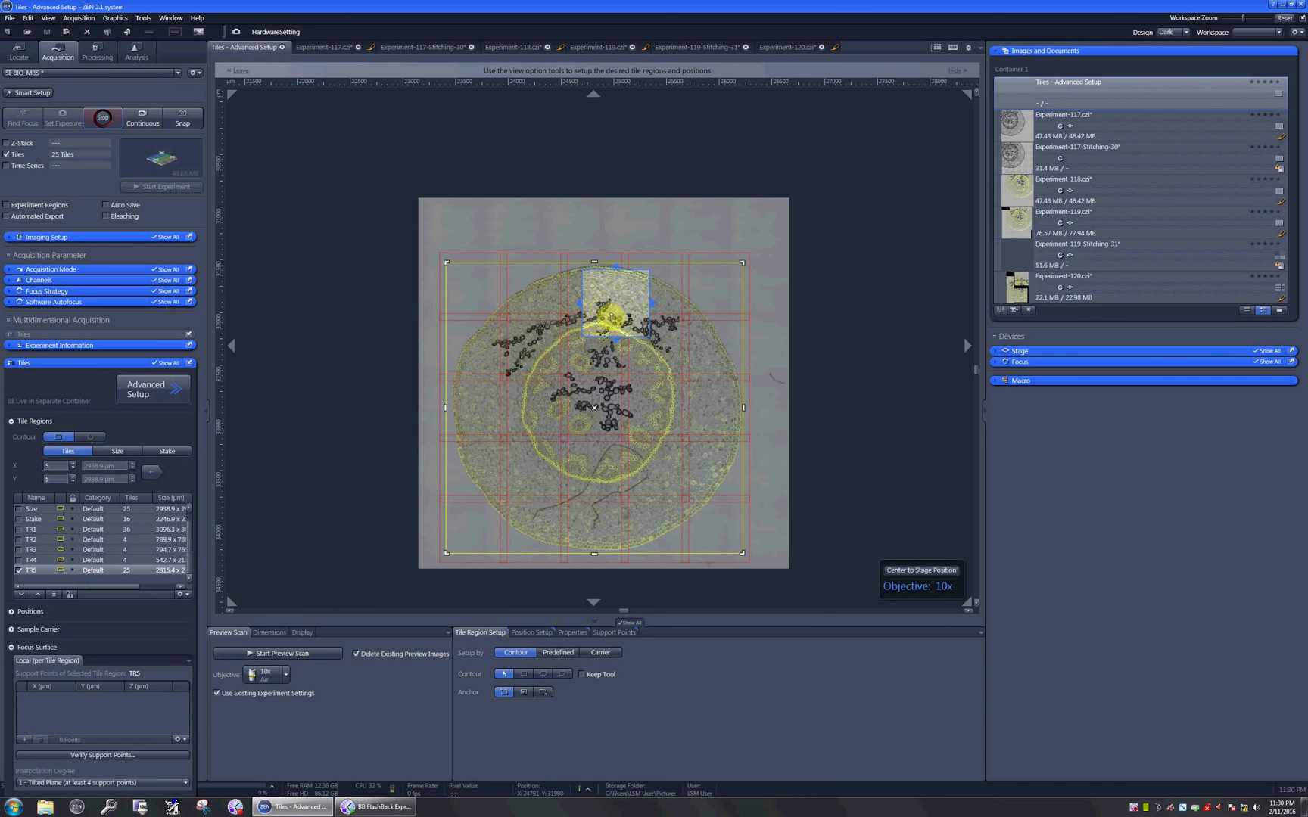
Enable Live in Separate Container and restart Live to open Live.czi
{"action": "scroll", "coordinate": [619, 317], "scroll_direction": "up", "scroll_amount": 1}
{"action": "scroll", "coordinate": [619, 317], "scroll_direction": "up", "scroll_amount": 8}
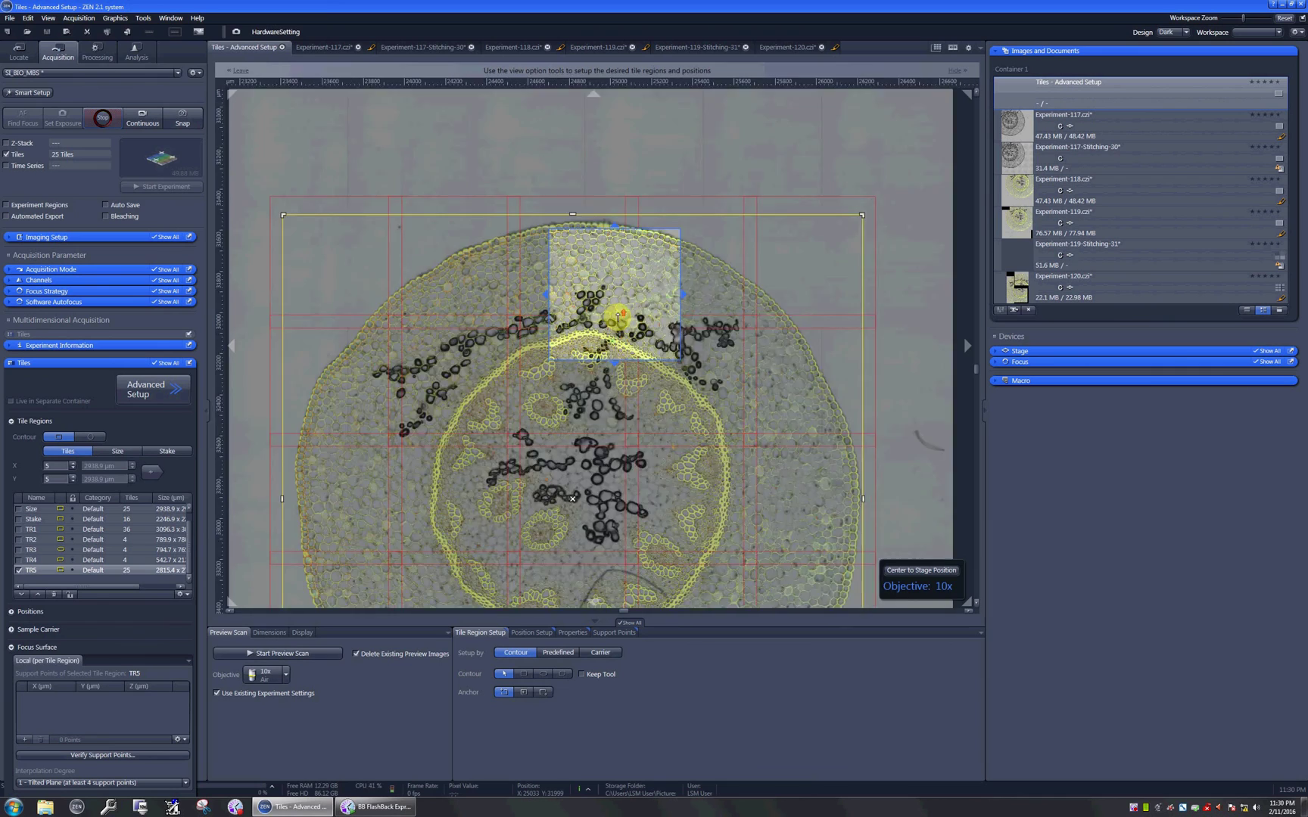
{"action": "scroll", "coordinate": [618, 316], "scroll_direction": "down", "scroll_amount": 9}
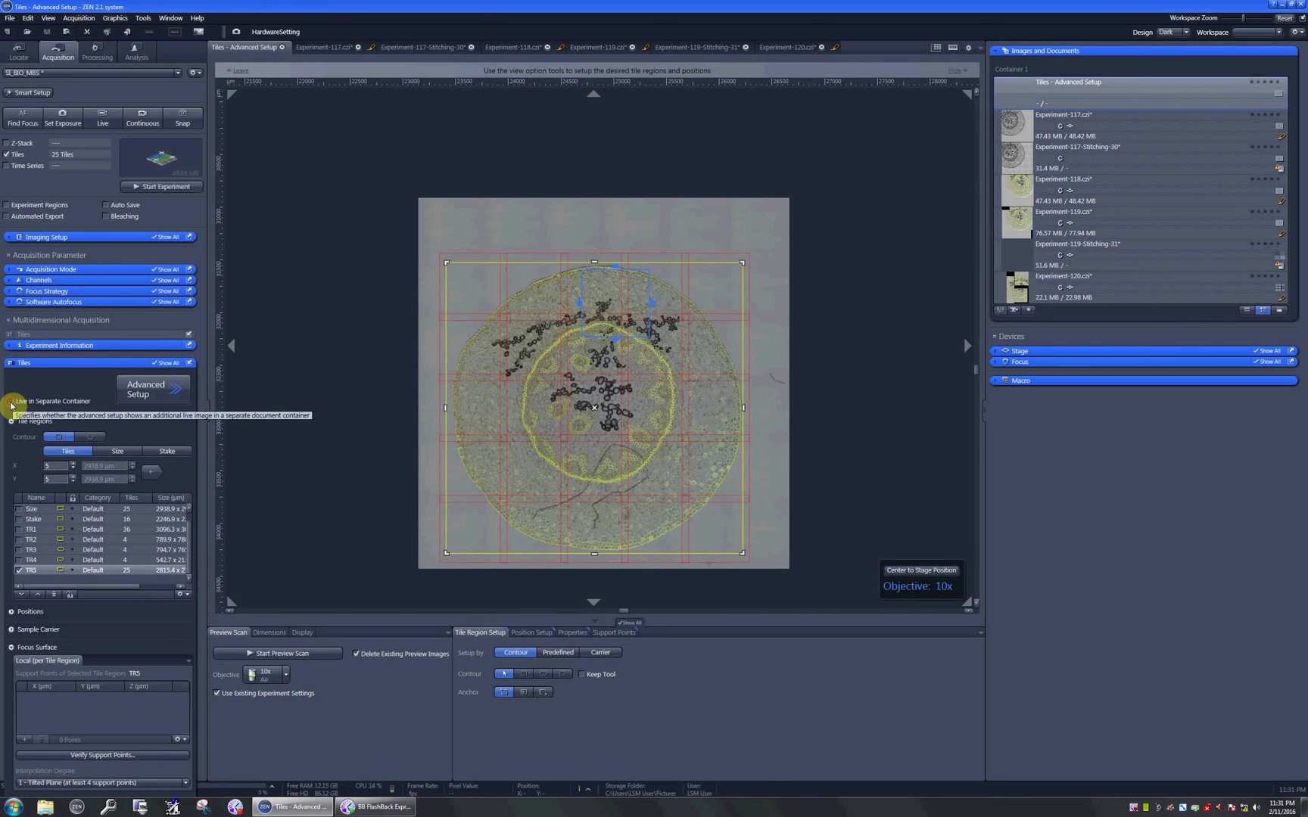
{"action": "left_click", "coordinate": [10, 403]}
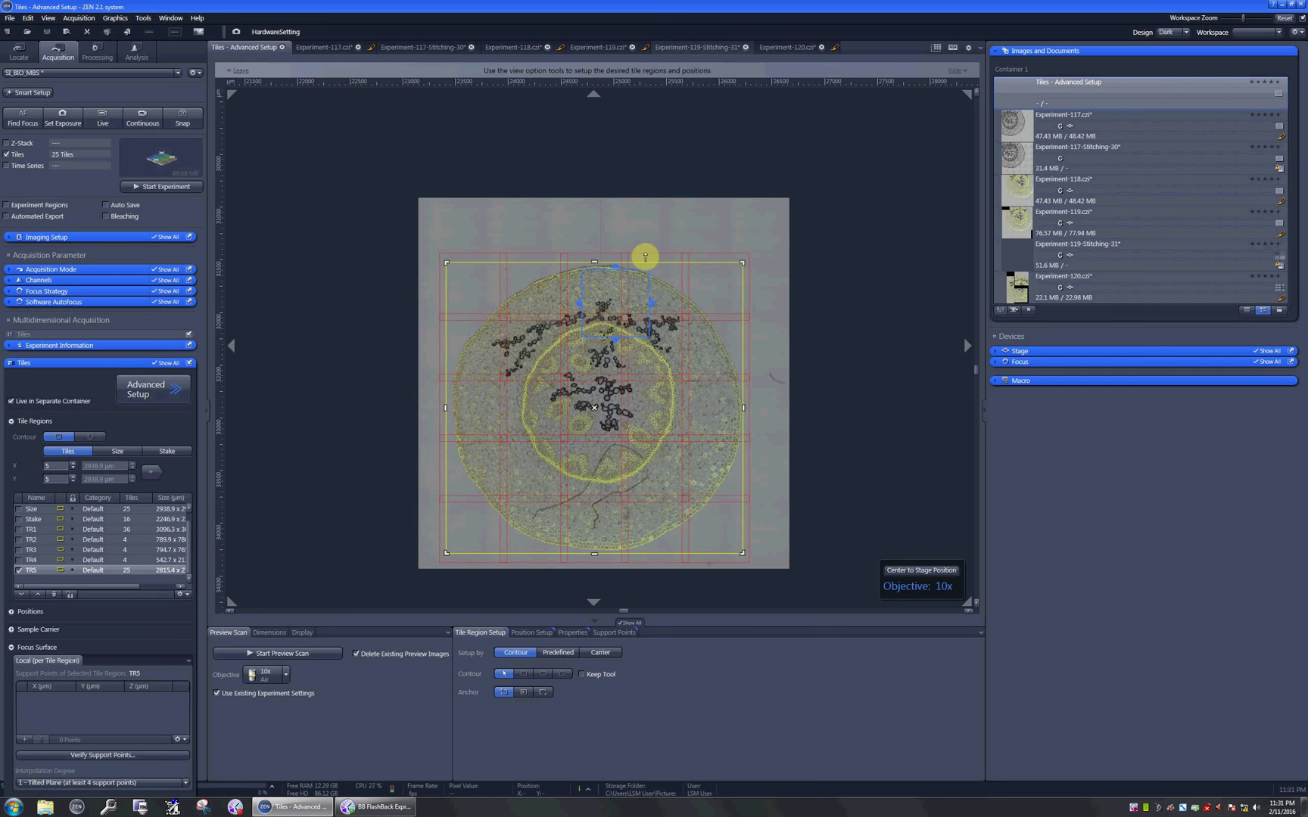
{"action": "left_click", "coordinate": [102, 121]}
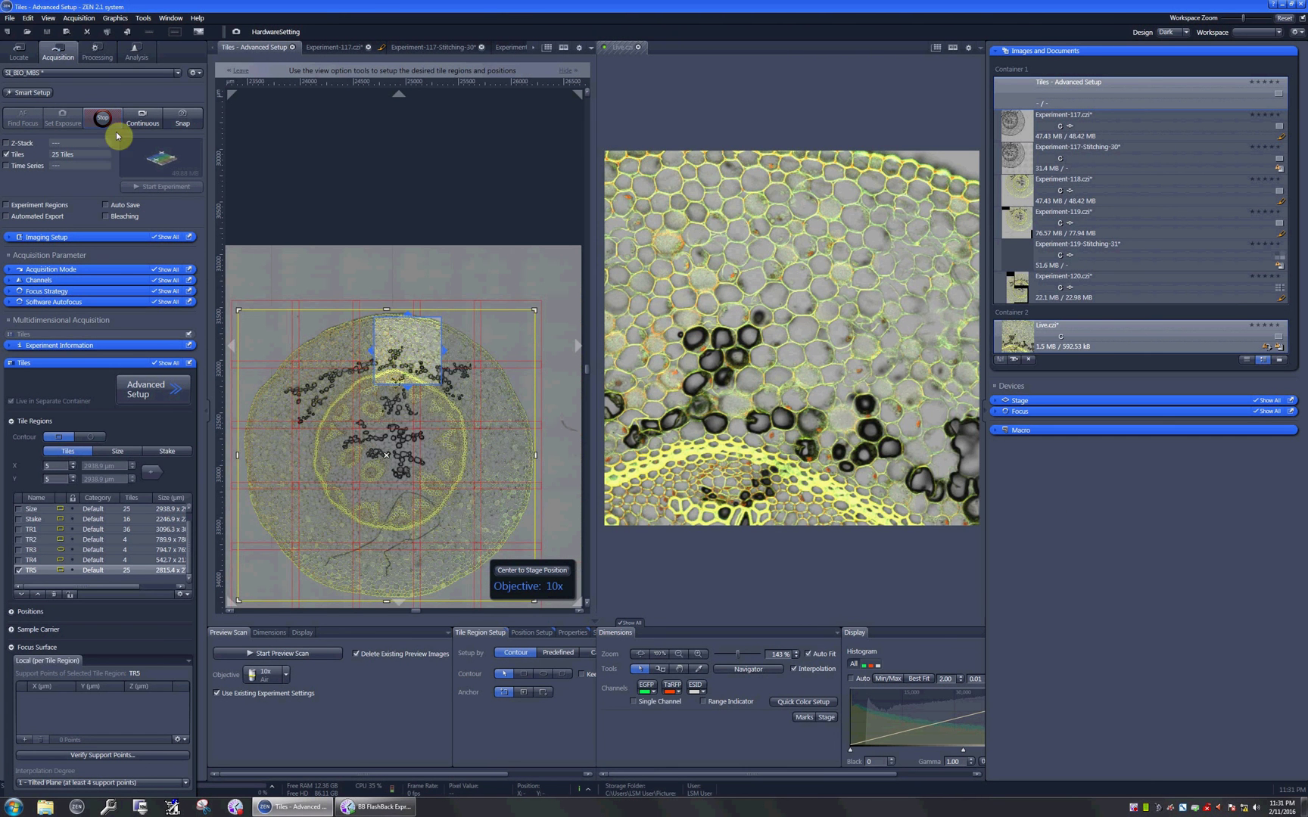
Hide the ESID and TaRFP channels so only EGFP shows live
{"action": "left_click", "coordinate": [269, 634]}
{"action": "left_click", "coordinate": [309, 687]}
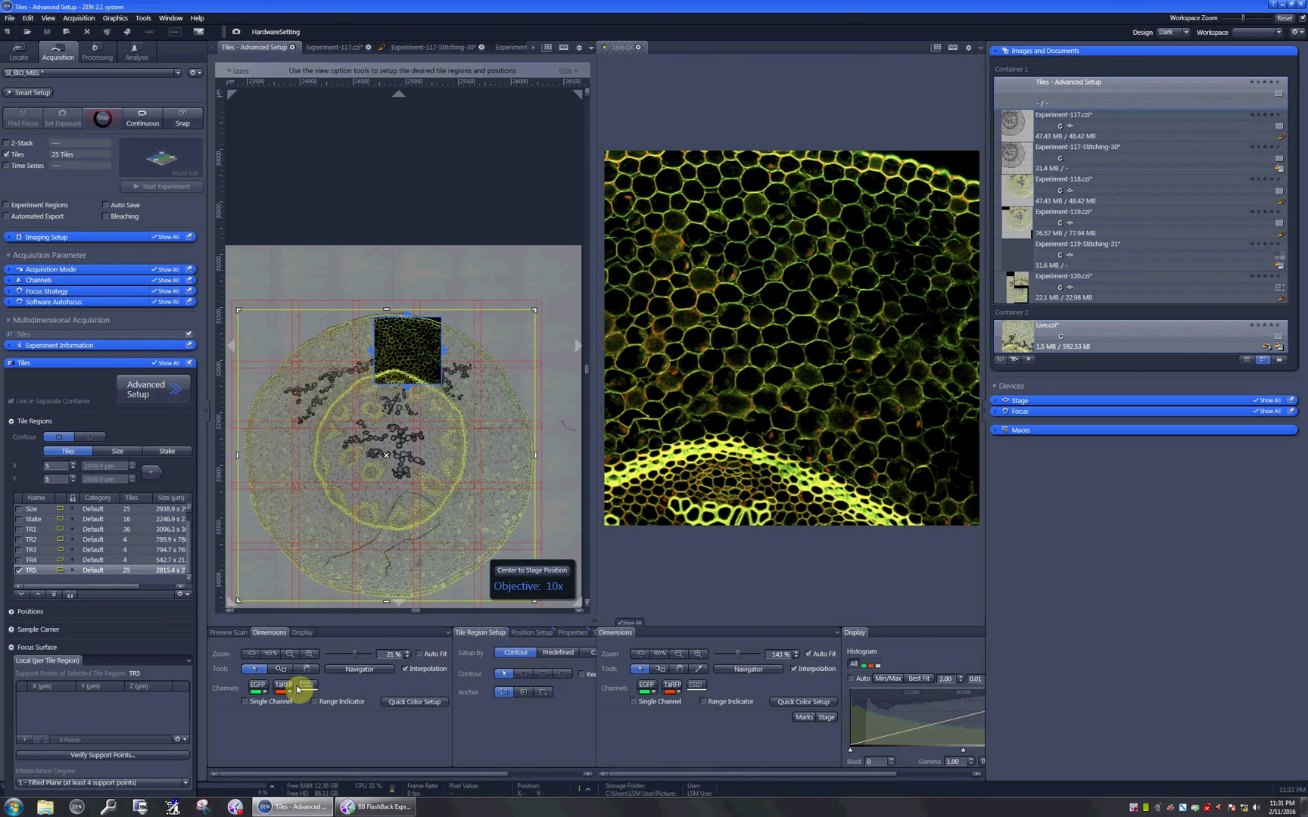
{"action": "left_click", "coordinate": [286, 687]}
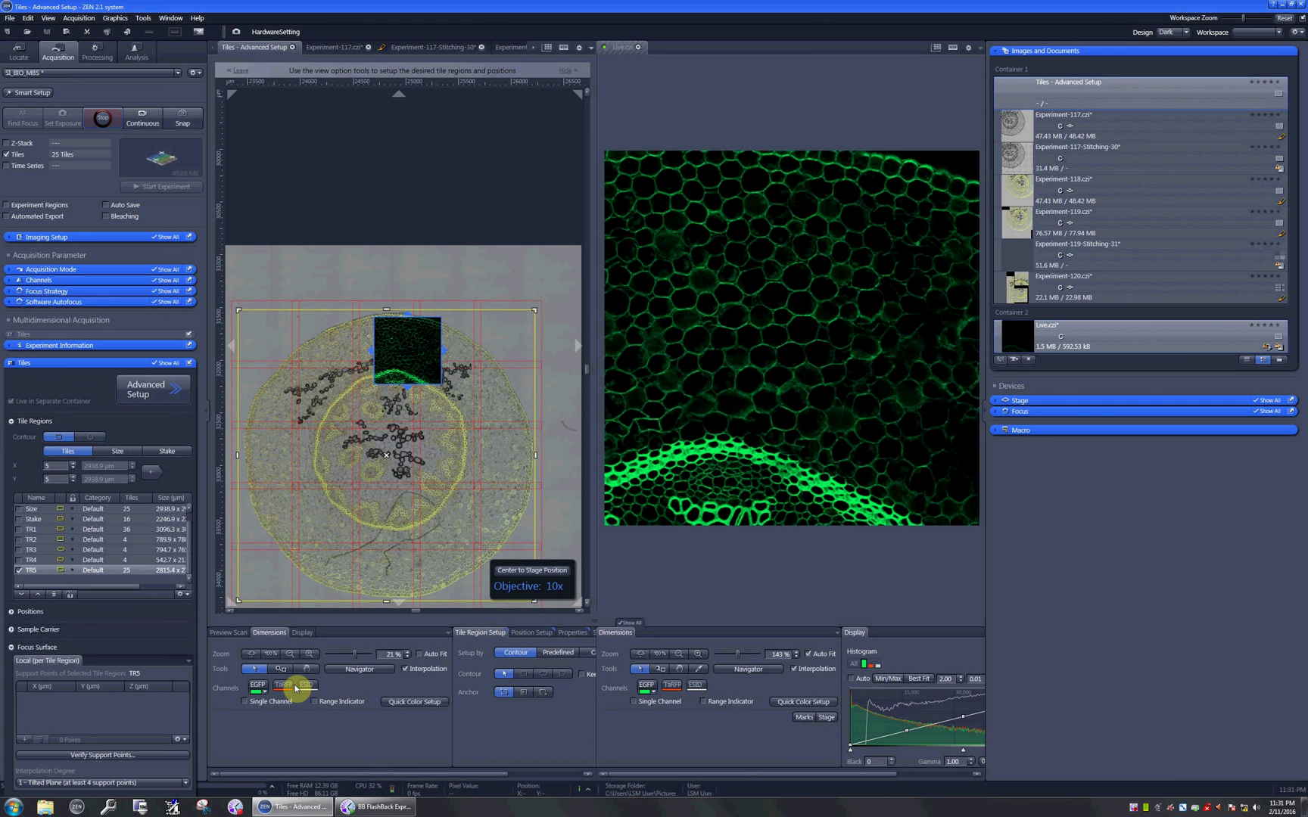
Add six focus support points at different spots across TR5
{"action": "left_click", "coordinate": [26, 740]}
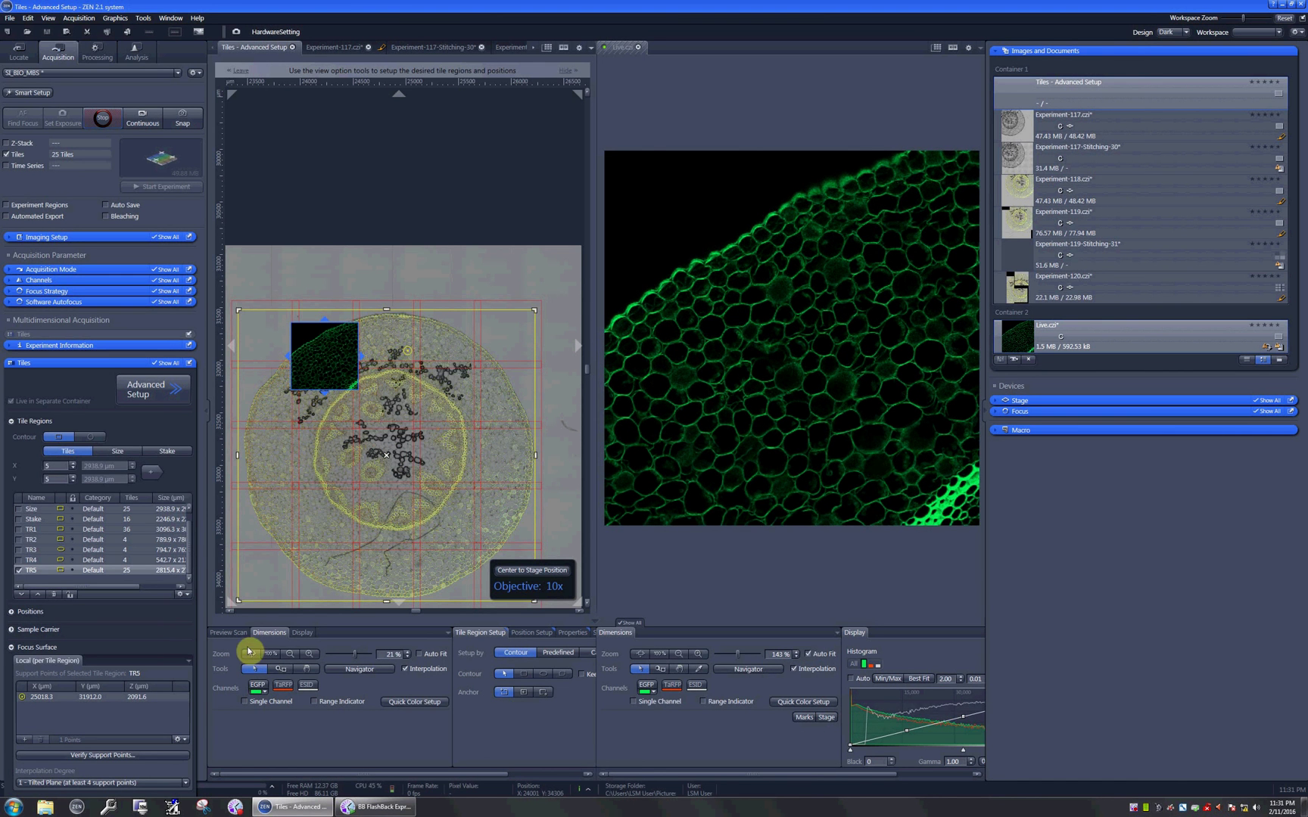
{"action": "left_click", "coordinate": [23, 740]}
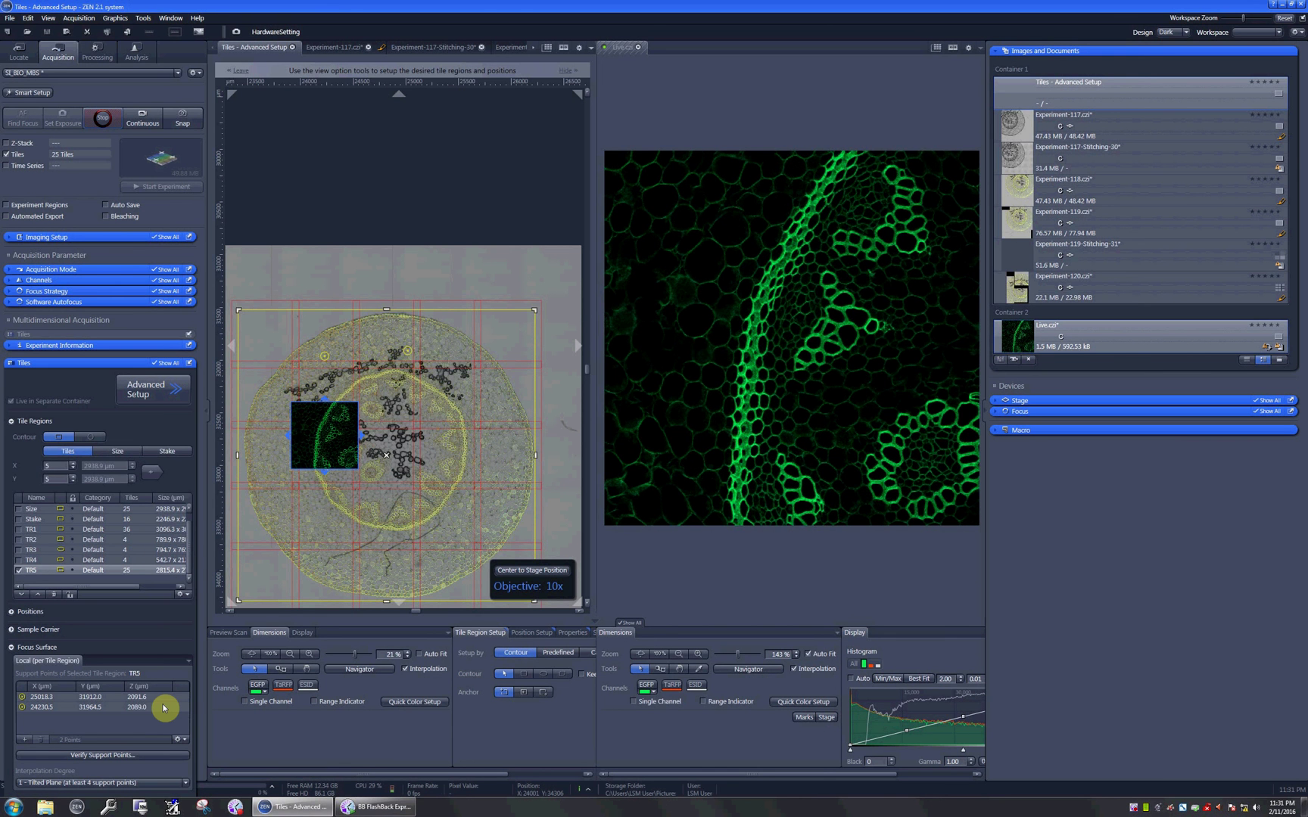
{"action": "left_click", "coordinate": [25, 742]}
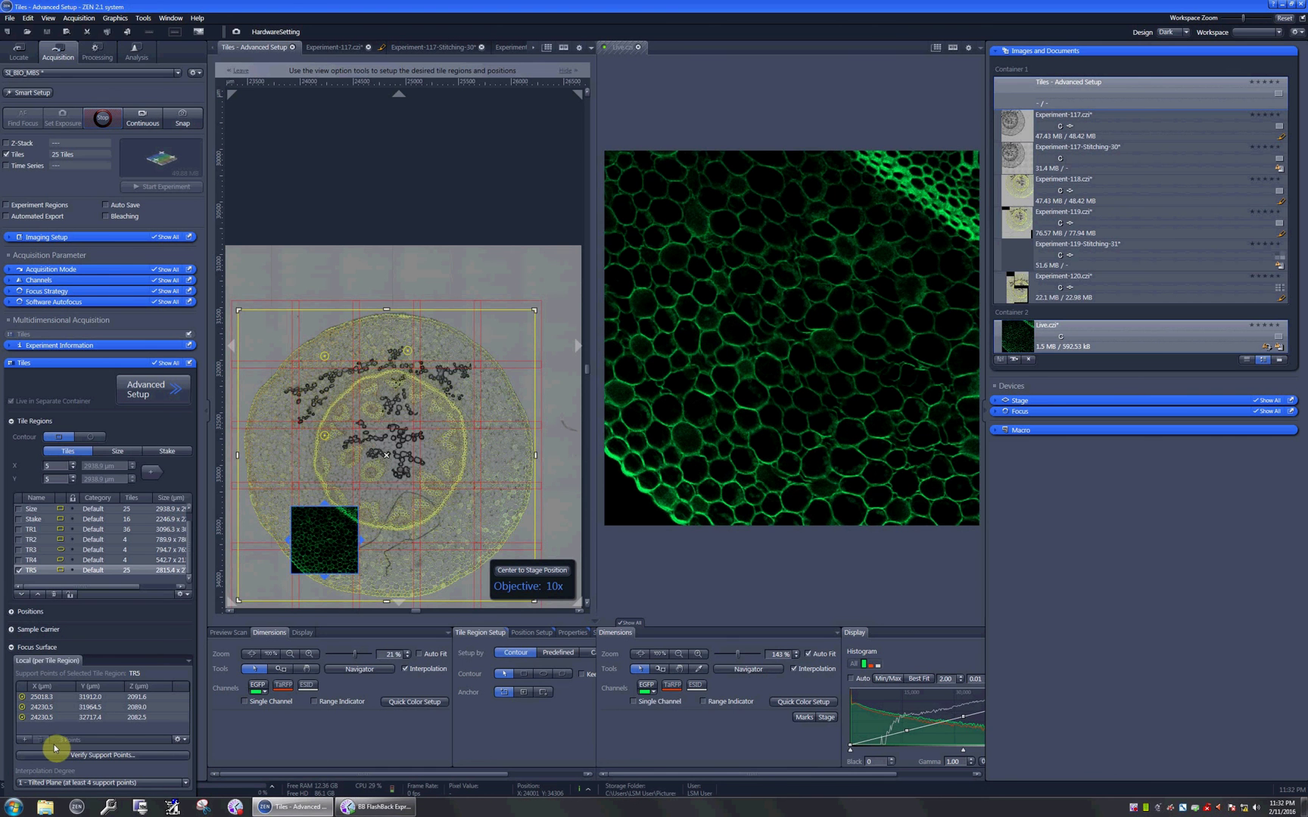
{"action": "left_click", "coordinate": [25, 740]}
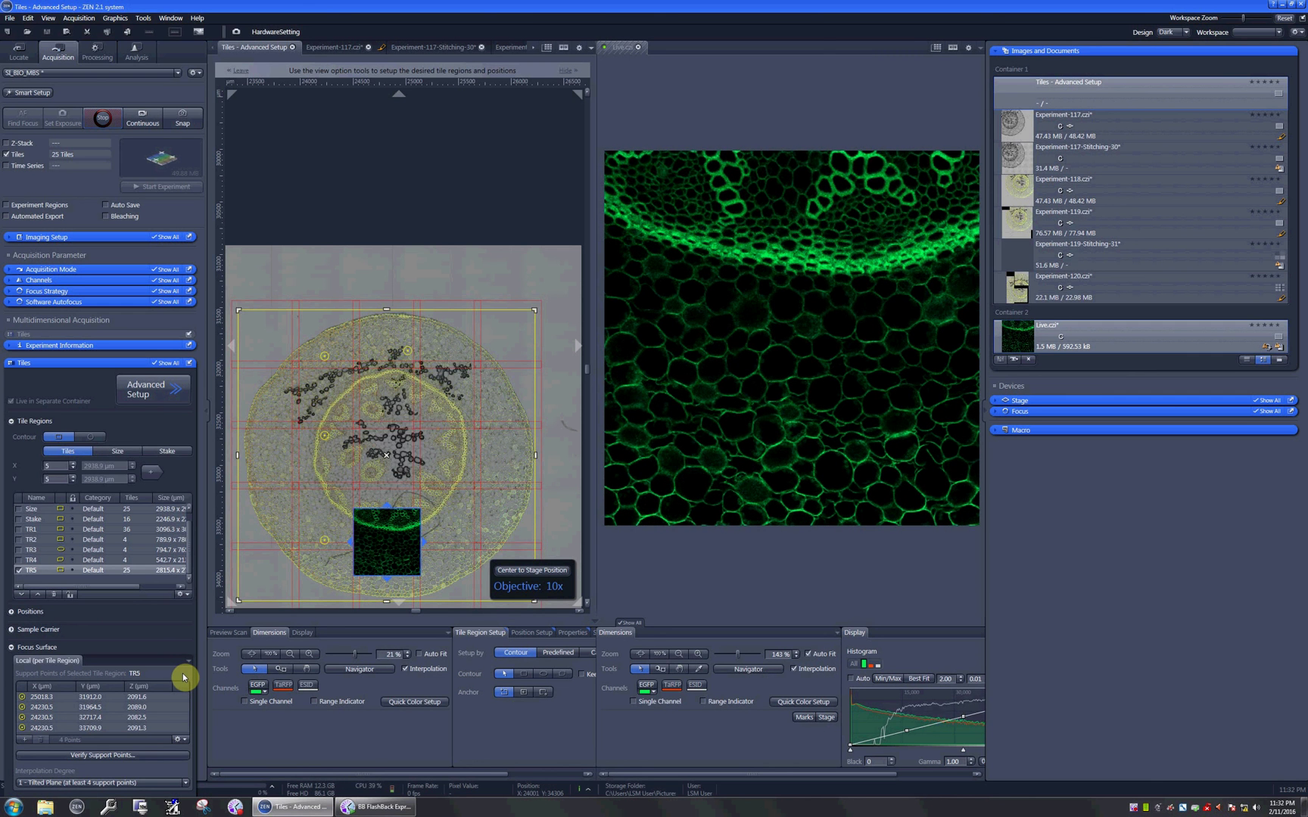
{"action": "left_click", "coordinate": [25, 740]}
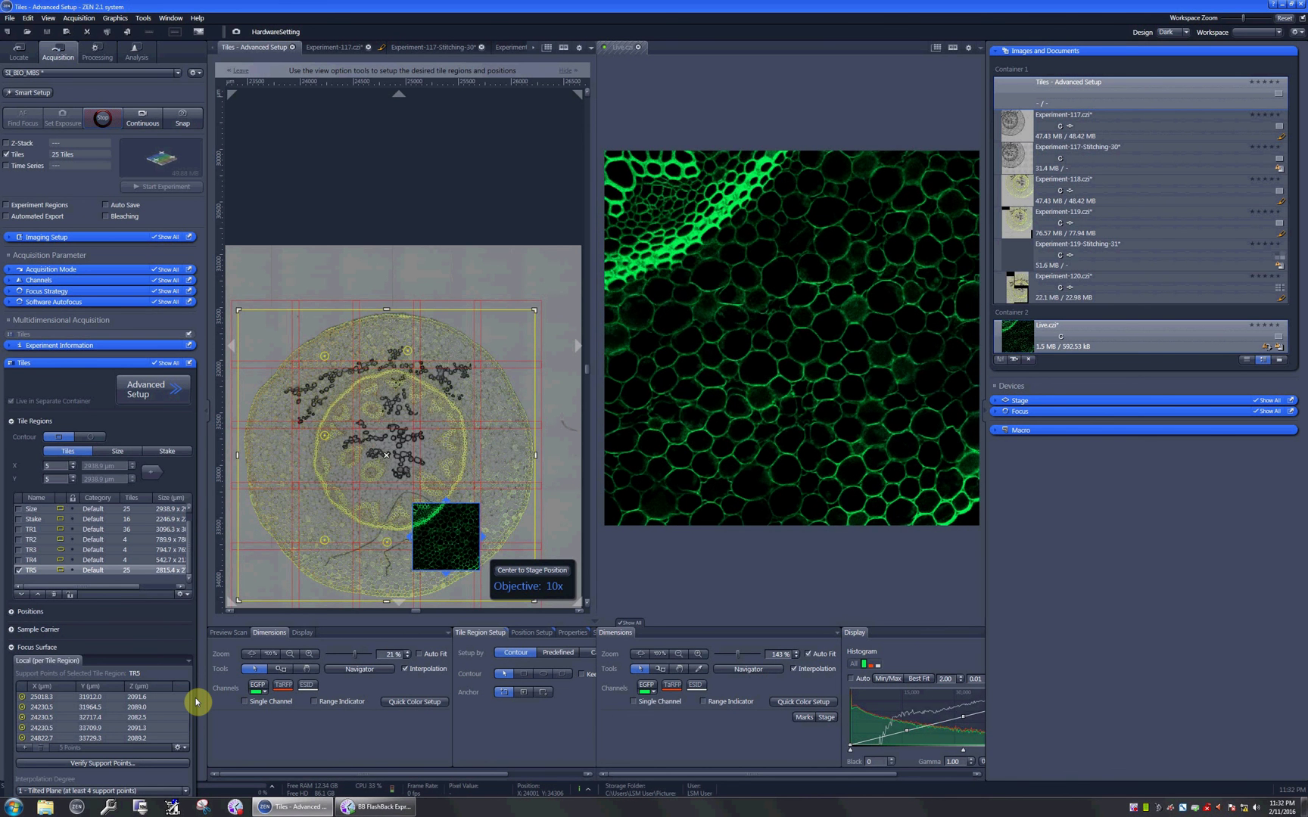
{"action": "left_click", "coordinate": [25, 748]}
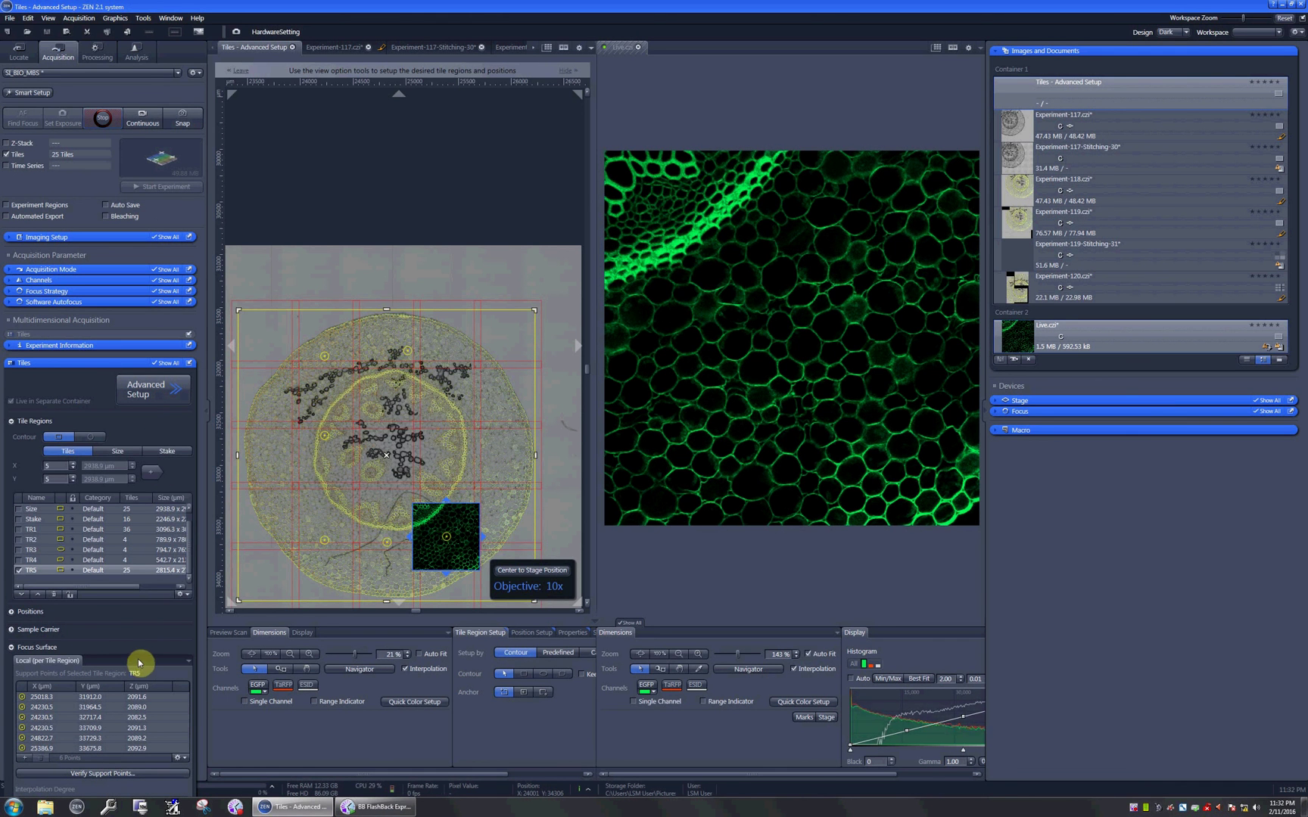
Stop Live, acquire the 25-tile TR5 scan as Experiment-121, and view it Split
{"action": "left_click", "coordinate": [101, 123]}
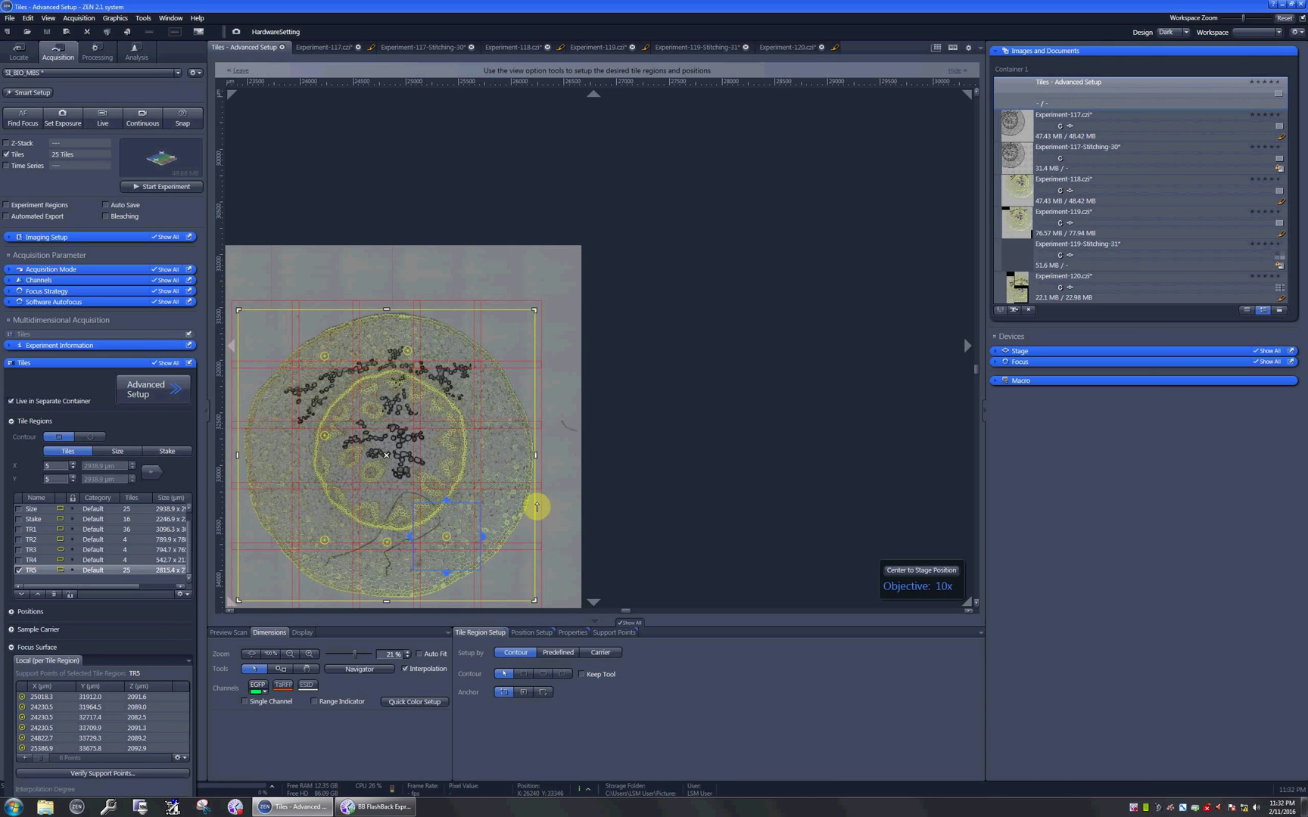
{"action": "left_click", "coordinate": [164, 187]}
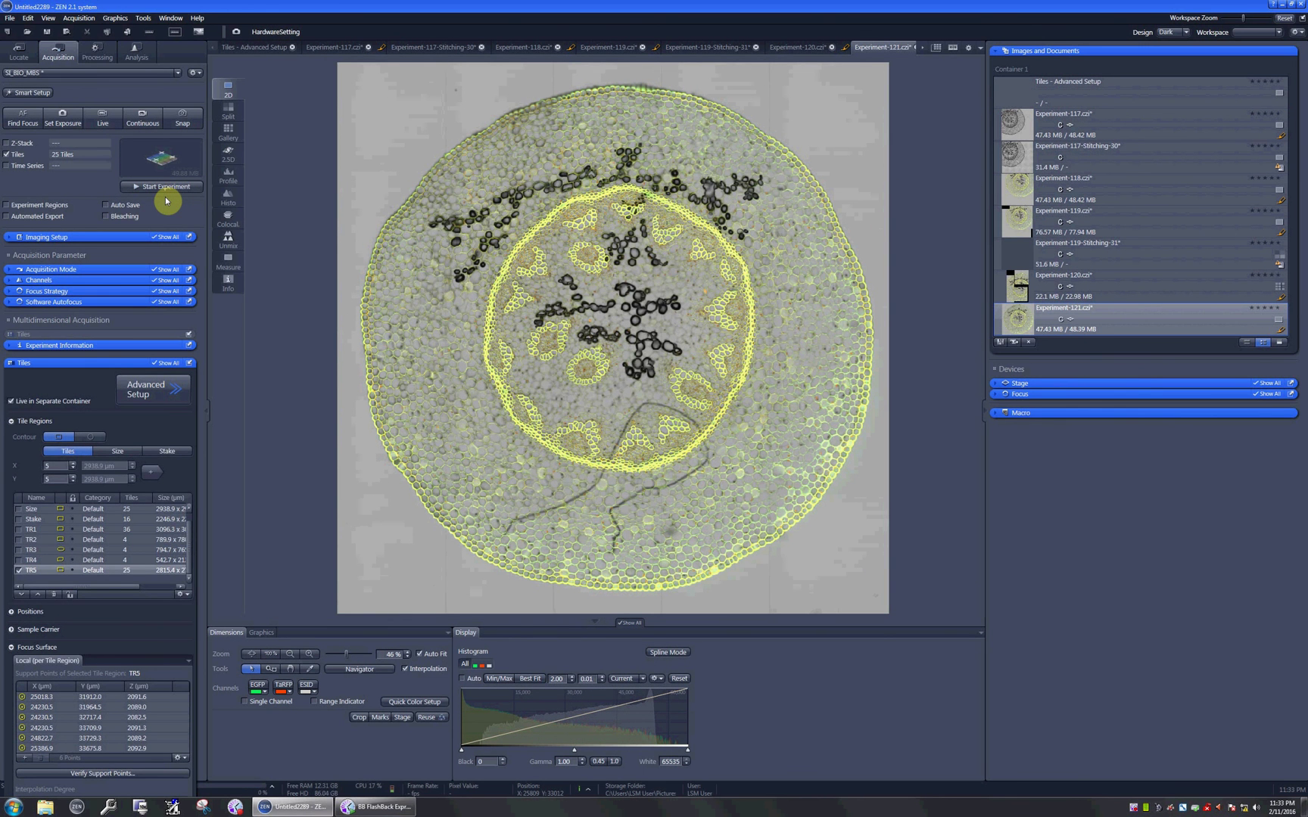
{"action": "left_click", "coordinate": [230, 114]}
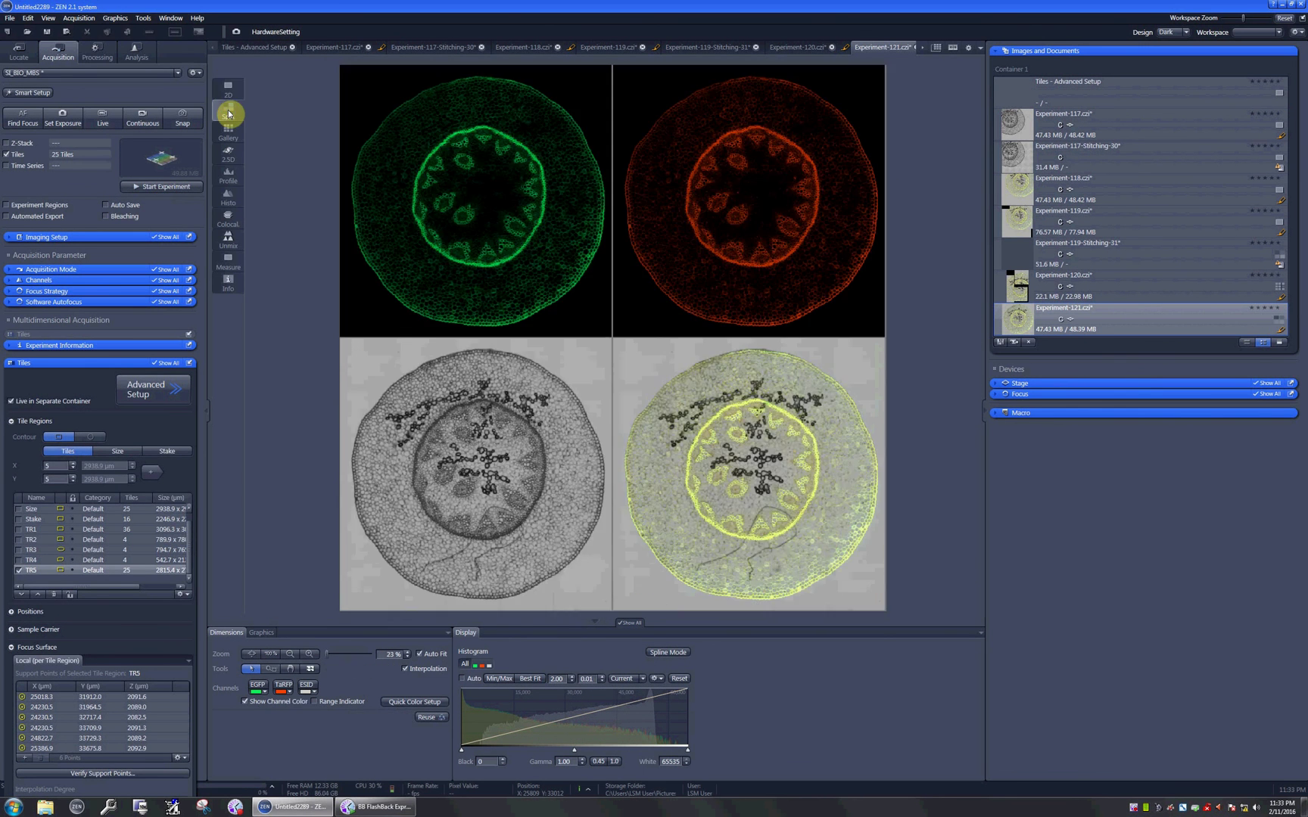